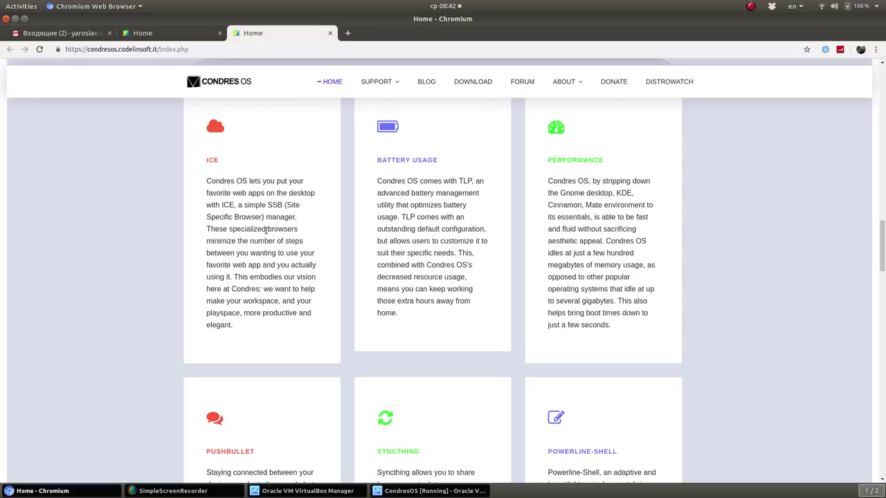
# Open the Condres OS download page in a new Chromium tab and view it
pyautogui.scroll(5, 534, 208)
pyautogui.rightClick(470, 83)
pyautogui.click(508, 90)
pyautogui.click(368, 33)
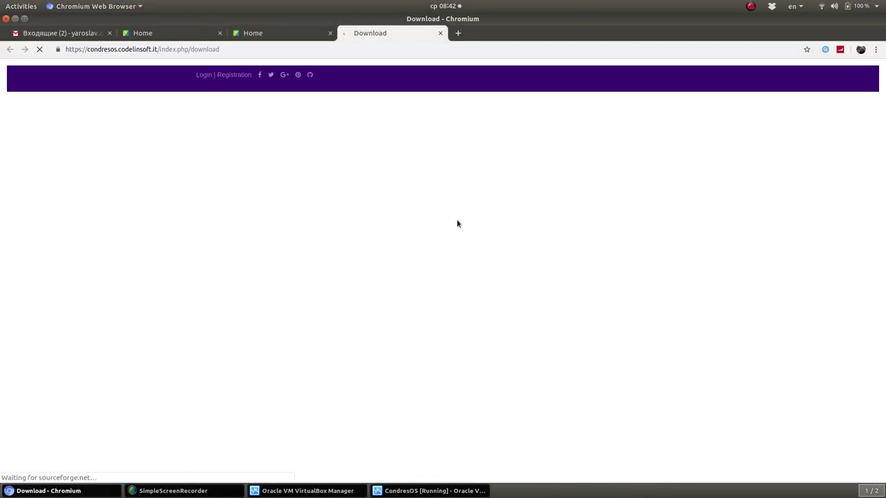
pyautogui.scroll(-15, 450, 228)
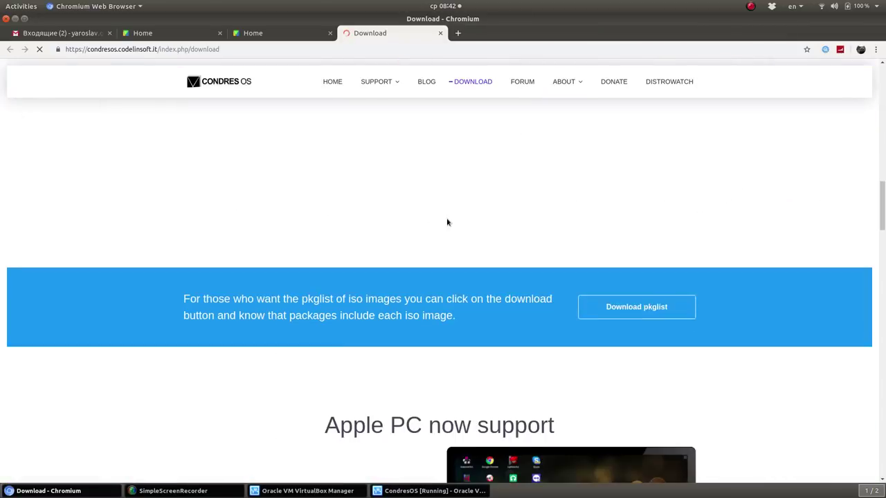
pyautogui.scroll(5, 447, 222)
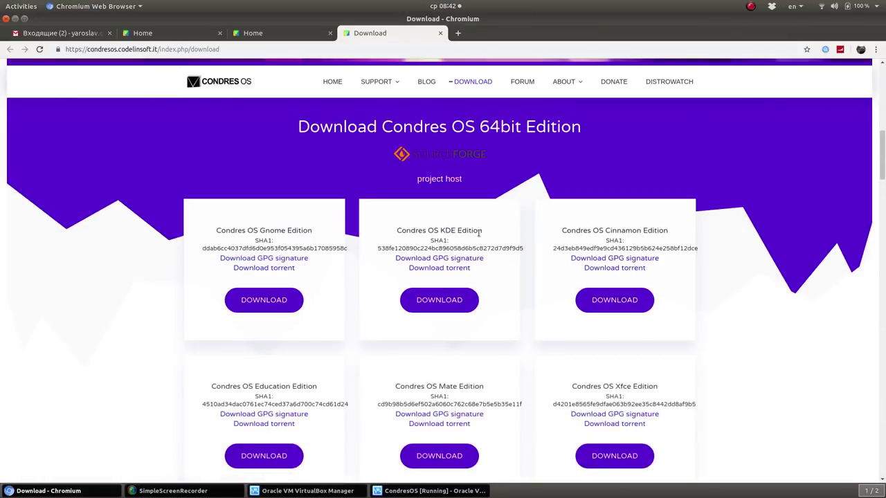
# Browse the edition cards, highlighting Cinnamon, Education and Xfce, then bring up the CondresOS VM
pyautogui.doubleClick(611, 232)
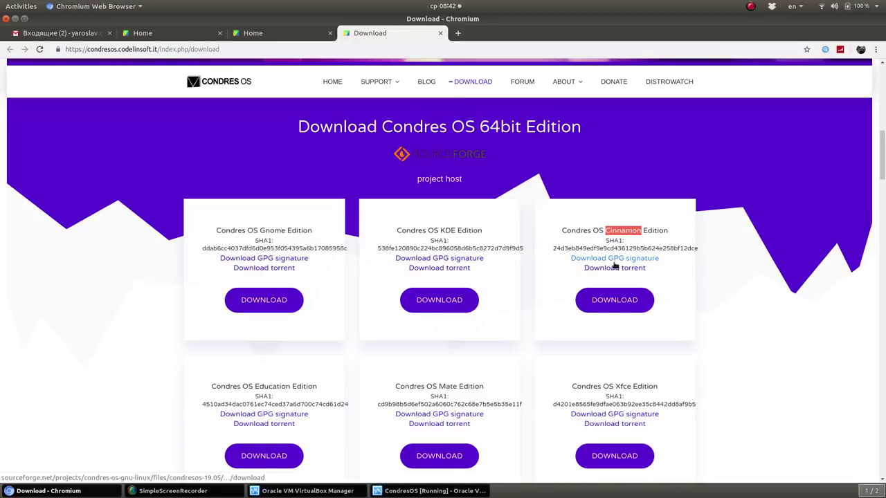
pyautogui.scroll(-3, 613, 261)
pyautogui.scroll(-8, 534, 261)
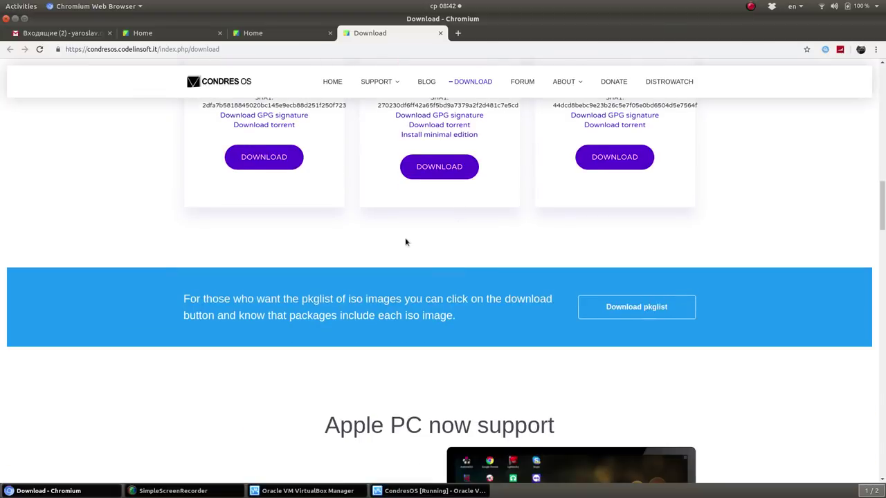
pyautogui.scroll(5, 405, 253)
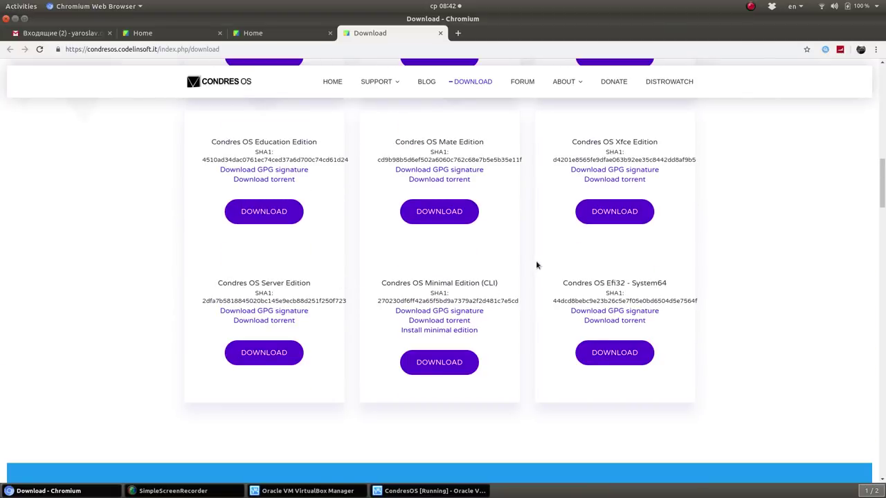
pyautogui.doubleClick(269, 143)
pyautogui.scroll(3, 520, 200)
pyautogui.doubleClick(622, 240)
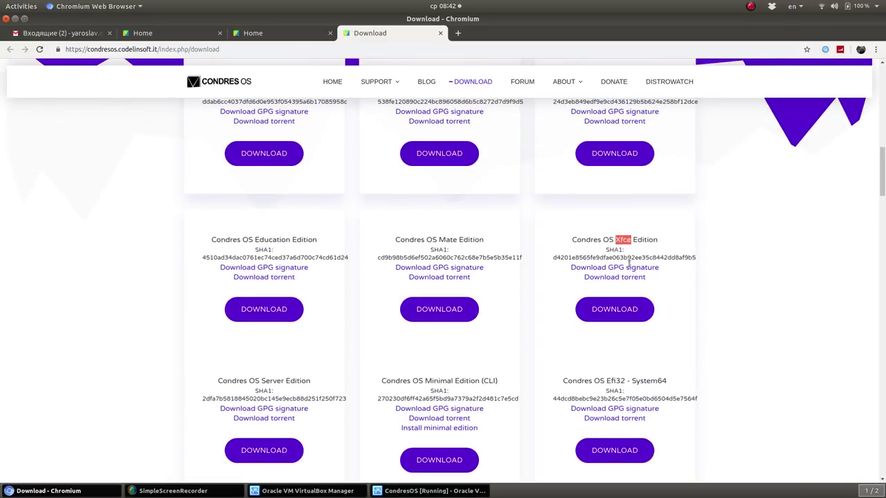
pyautogui.scroll(5, 619, 232)
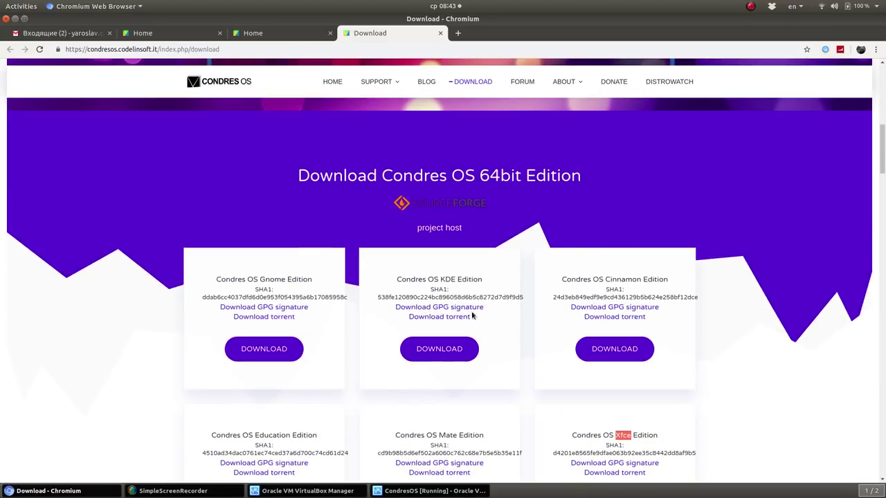
pyautogui.click(451, 492)
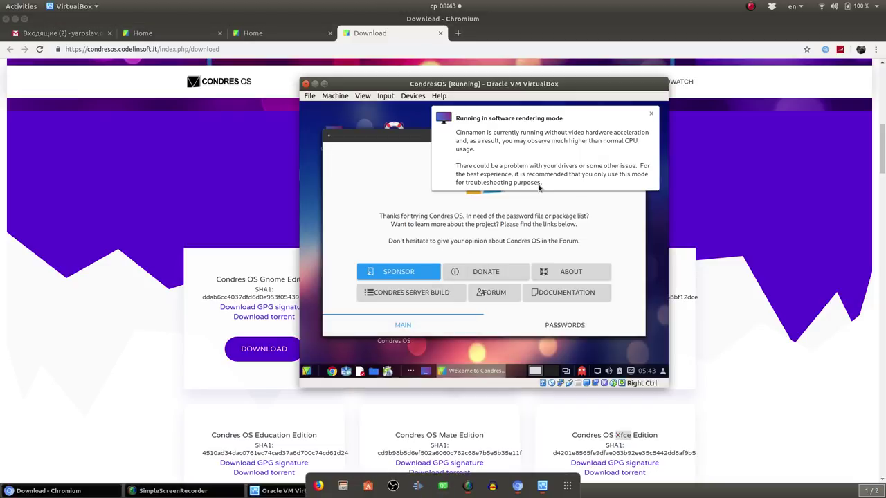
# Close the software rendering notice and Welcome window, then start full-screen mode but cancel it
pyautogui.click(651, 114)
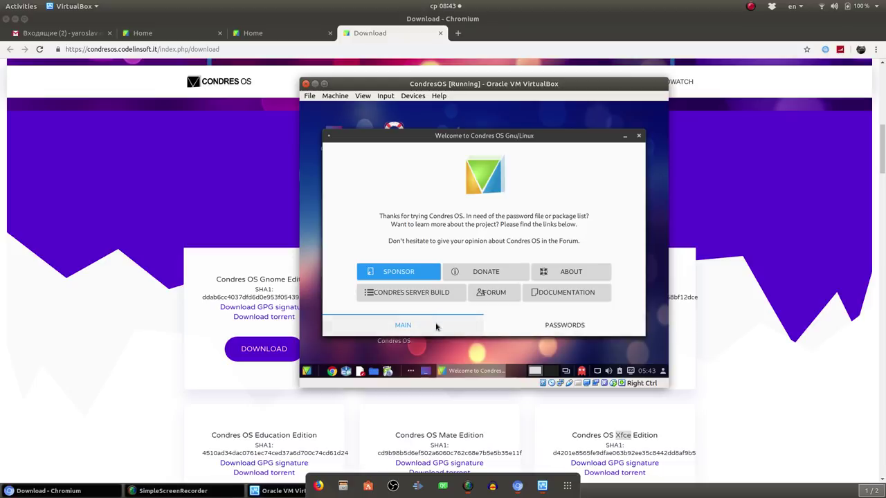
pyautogui.click(639, 138)
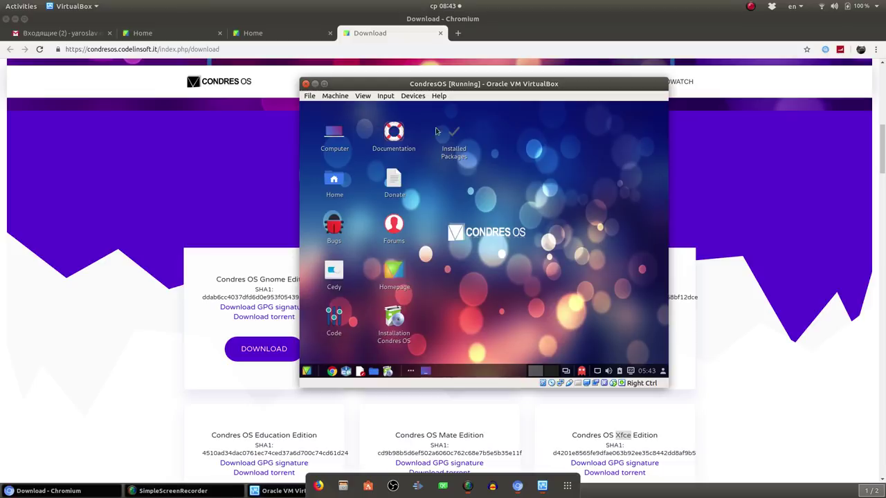
pyautogui.click(361, 96)
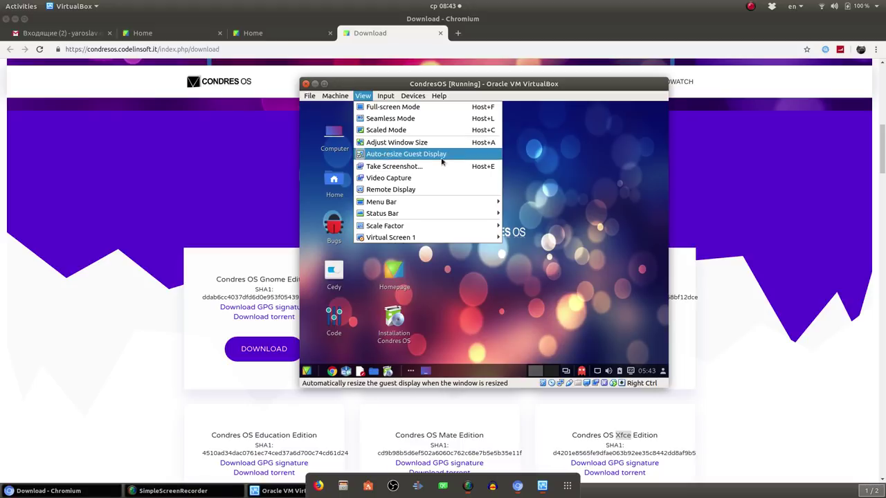
pyautogui.click(377, 108)
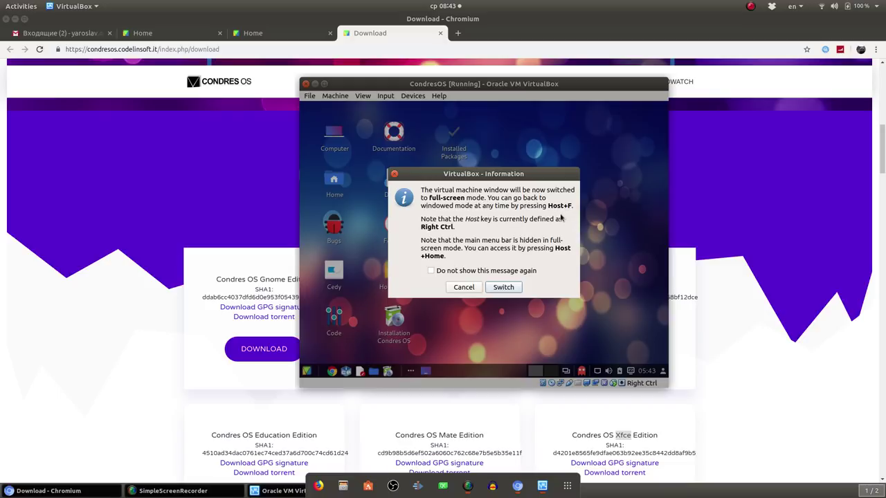
pyautogui.click(471, 289)
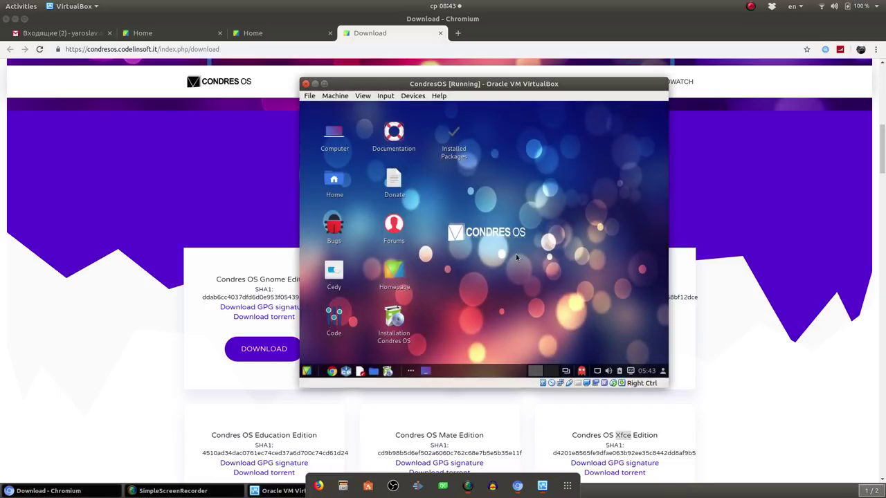
# Dismiss the language packages notice and switch the VM to full-screen mode
pyautogui.write('f')
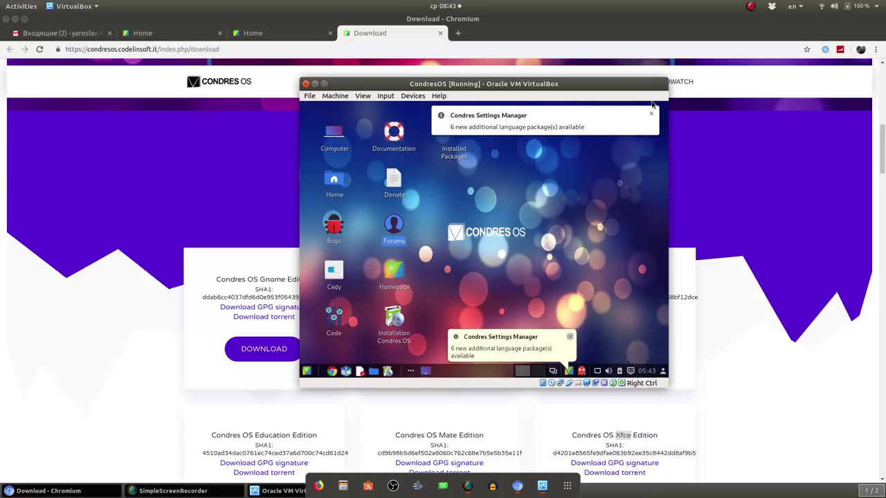
pyautogui.click(650, 113)
pyautogui.click(376, 106)
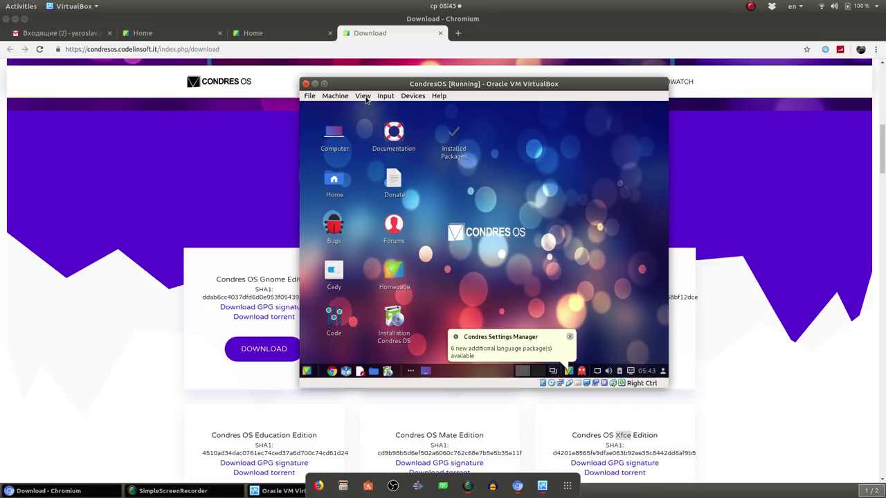
pyautogui.click(363, 96)
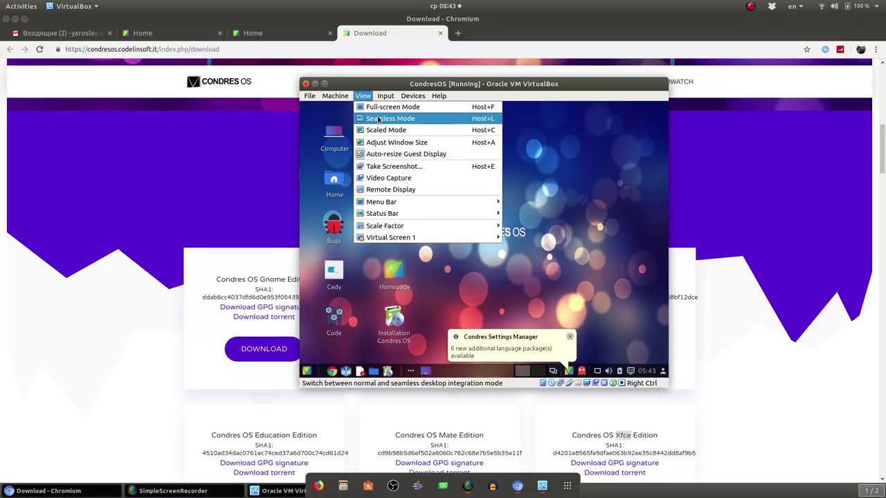
pyautogui.click(379, 108)
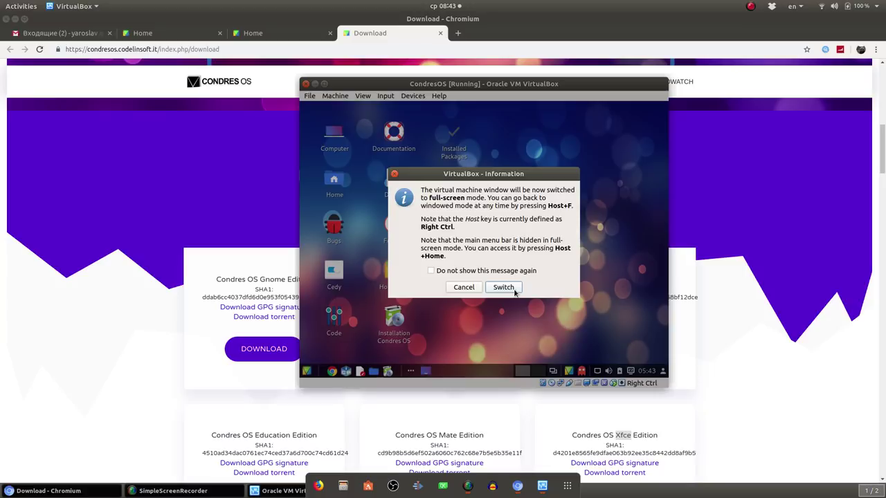
pyautogui.click(504, 287)
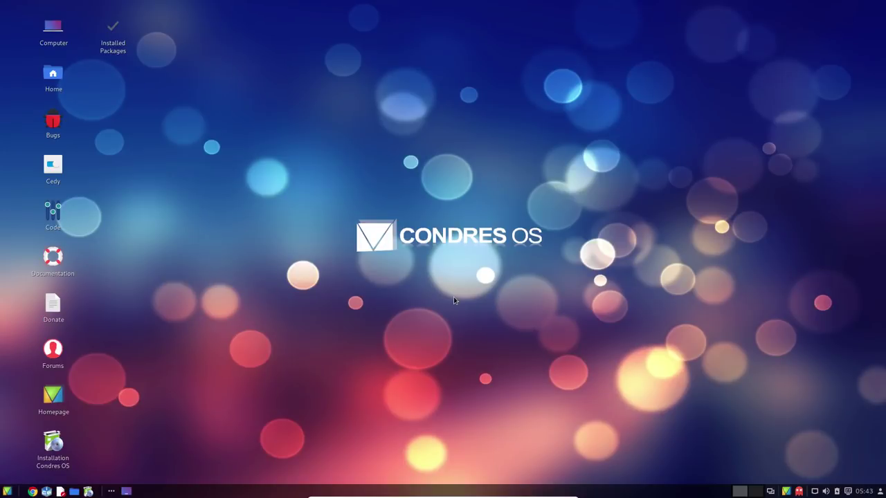
# Launch Firefox from the guest's Internet menu, then minimize the full-screen VM to show the host
pyautogui.moveTo(494, 483)
pyautogui.click(7, 491)
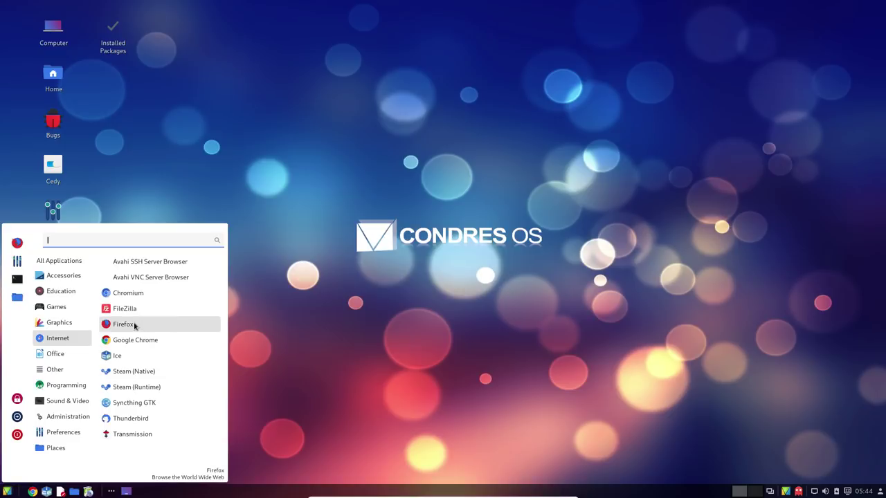
pyautogui.click(134, 323)
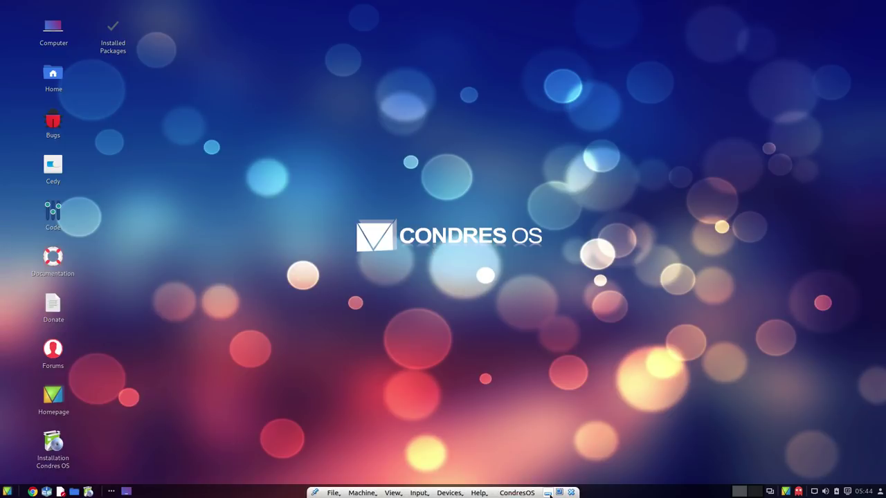
pyautogui.click(547, 493)
# Close the duplicate Home tab and scroll through the Condres OS homepage feature cards
pyautogui.click(244, 33)
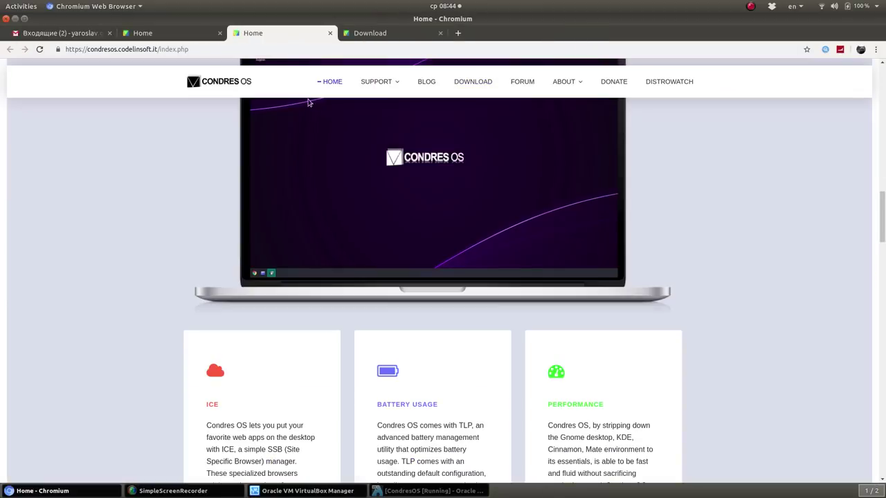
pyautogui.click(220, 33)
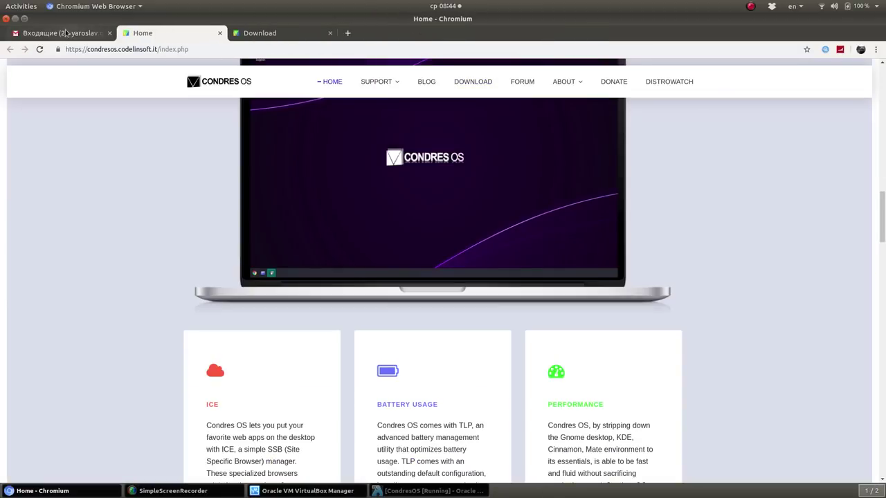
pyautogui.scroll(-3, 651, 295)
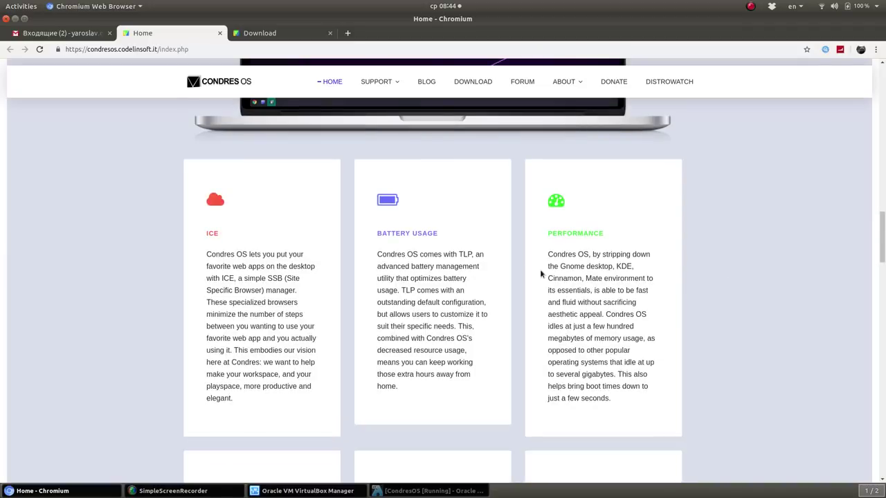
pyautogui.scroll(-2, 355, 253)
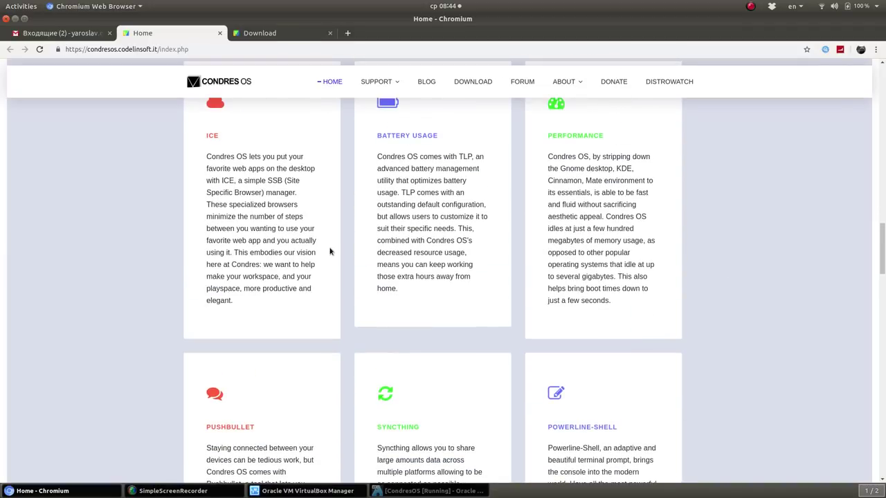
pyautogui.scroll(-3, 330, 252)
pyautogui.scroll(-1, 360, 252)
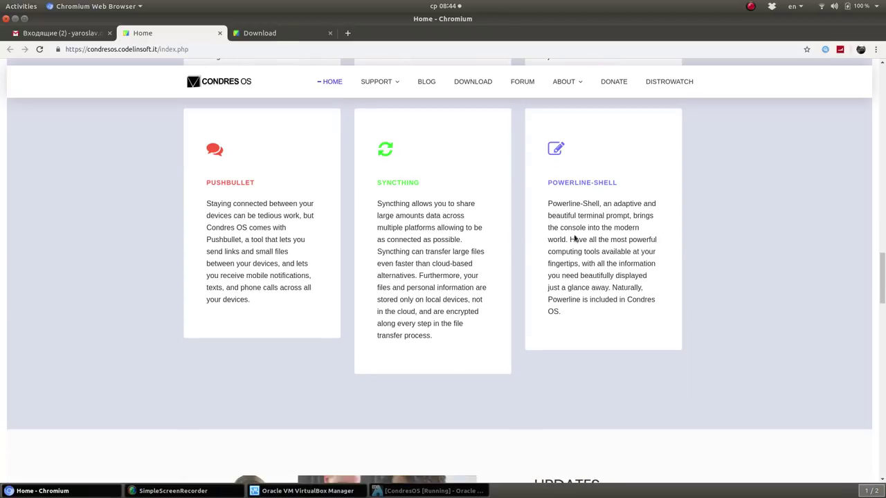
pyautogui.scroll(7, 589, 237)
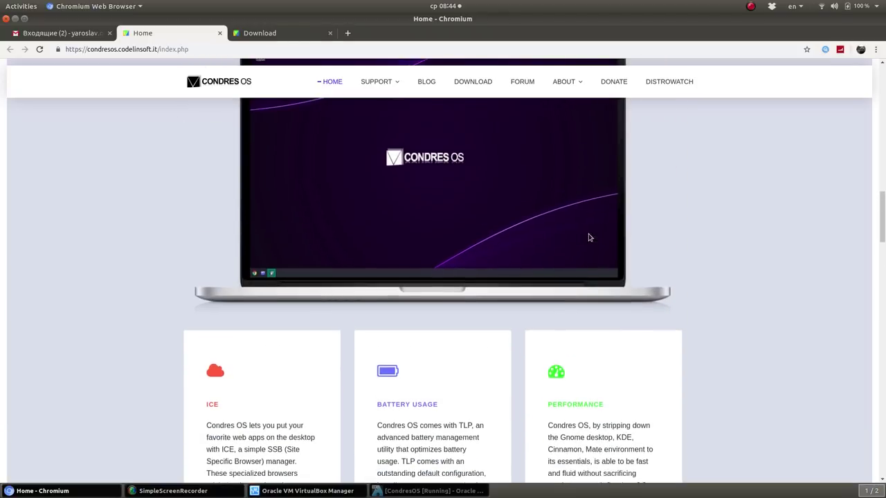
pyautogui.scroll(-3, 589, 237)
pyautogui.scroll(14, 402, 296)
pyautogui.scroll(3, 402, 297)
pyautogui.scroll(-16, 402, 297)
pyautogui.scroll(-1, 411, 301)
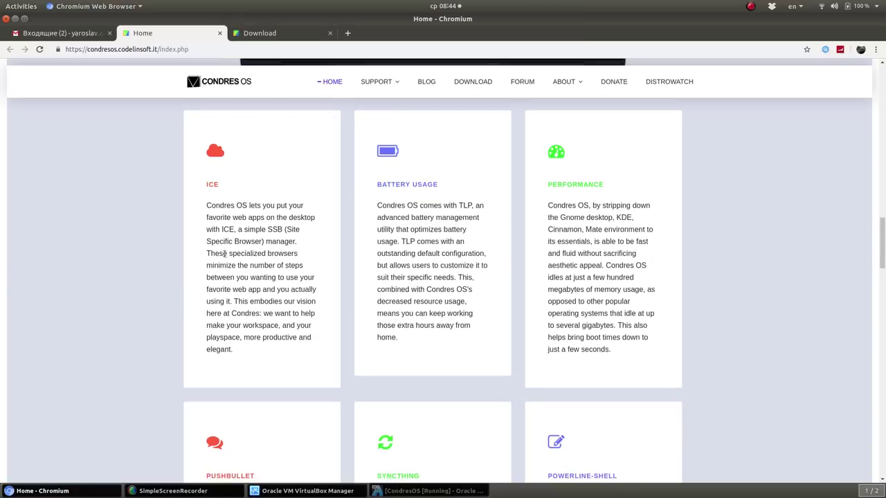
pyautogui.scroll(-4, 318, 291)
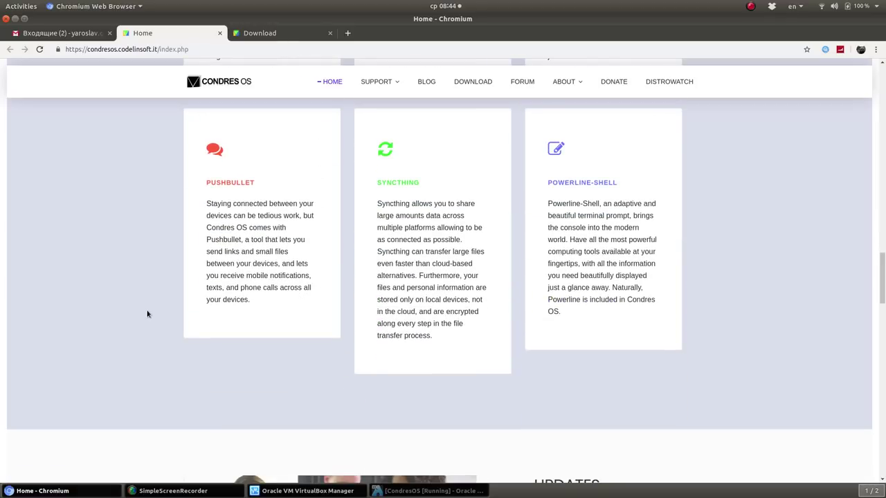
pyautogui.scroll(5, 320, 281)
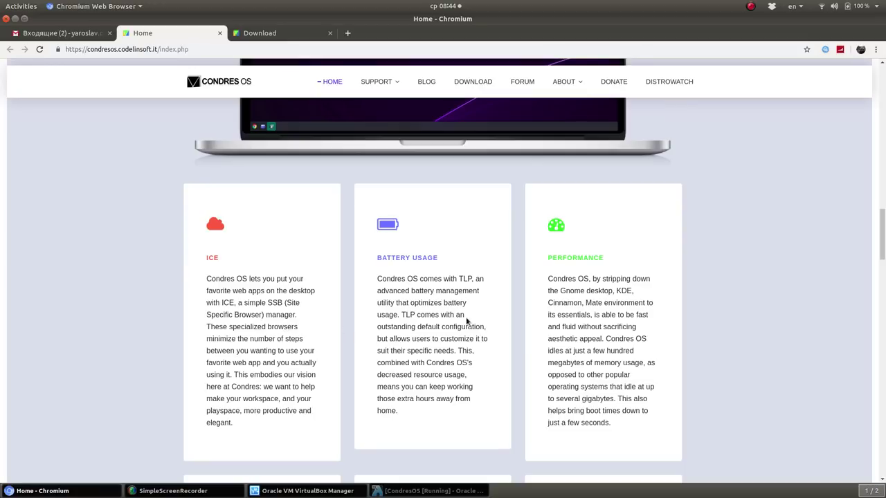
pyautogui.scroll(-4, 301, 328)
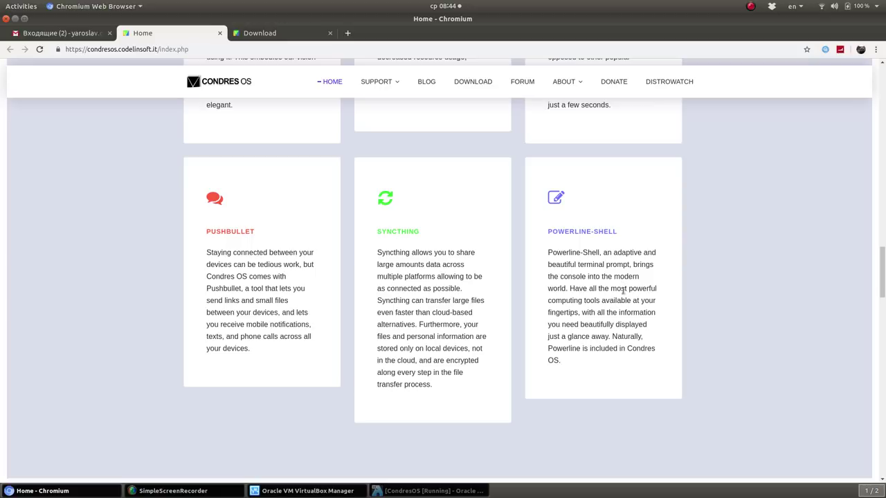
# Read the Powerline-Shell and Syncthing descriptions, then return to the running Condres OS VM
pyautogui.moveTo(547, 253); pyautogui.dragTo(583, 319)
pyautogui.moveTo(377, 253); pyautogui.dragTo(392, 337)
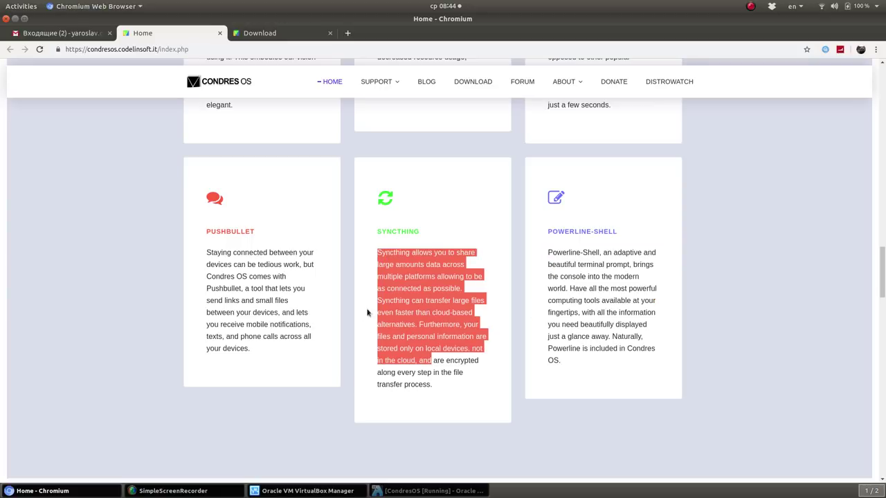
pyautogui.click(441, 311)
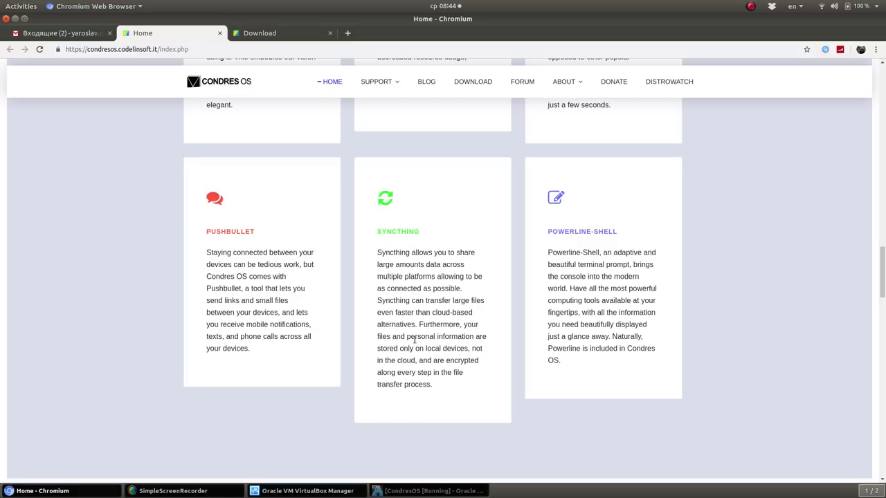
pyautogui.scroll(3, 414, 342)
pyautogui.scroll(-4, 414, 342)
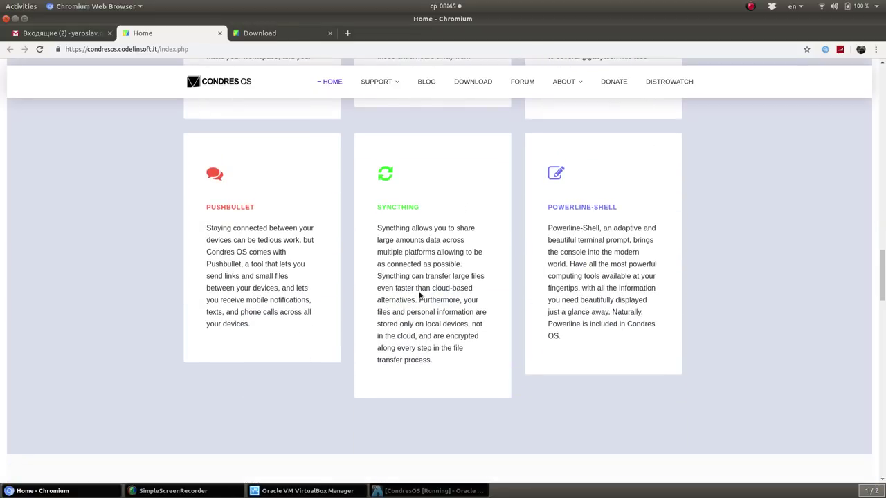
pyautogui.scroll(5, 207, 273)
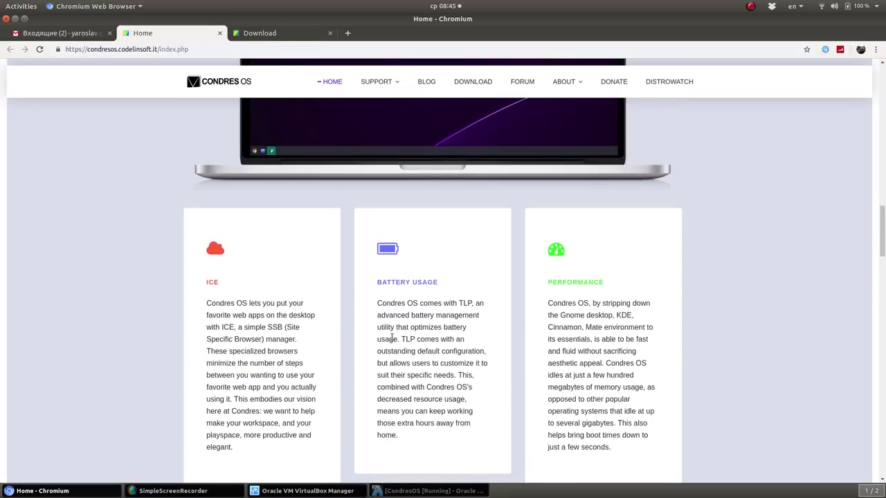
pyautogui.click(435, 491)
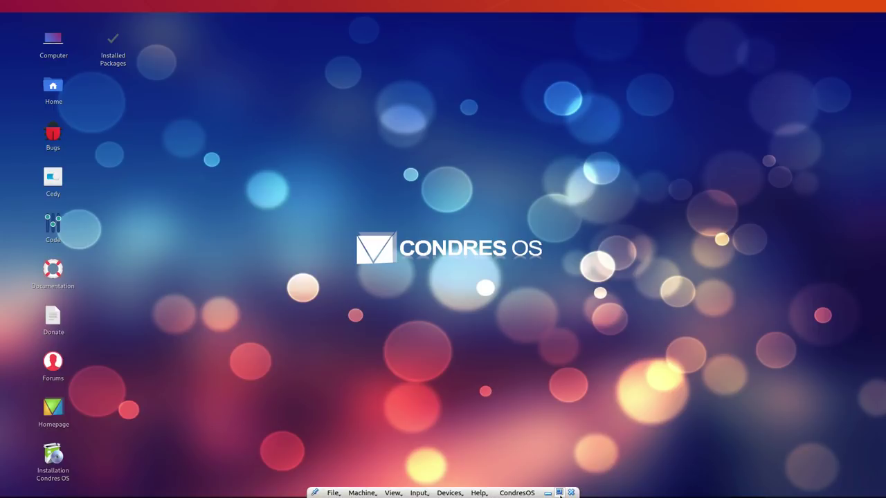
# Leave full-screen for a windowed VM, then switch it back to full-screen mode
pyautogui.click(559, 492)
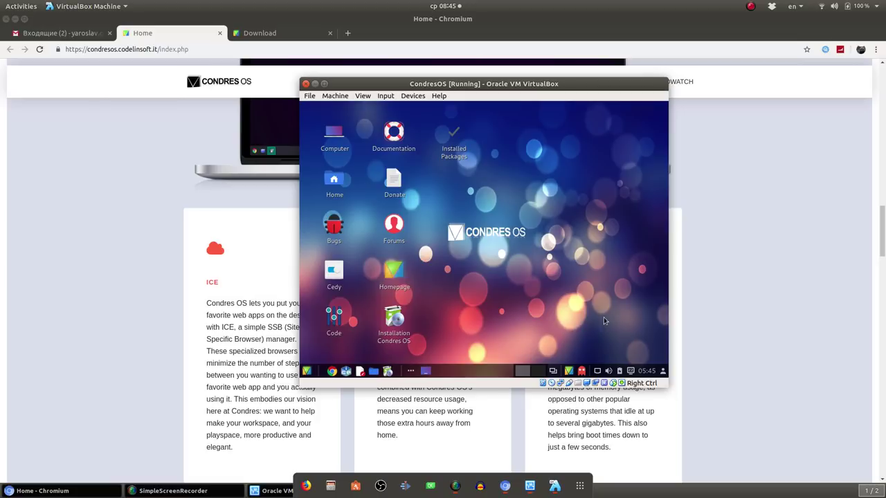
pyautogui.write('f')
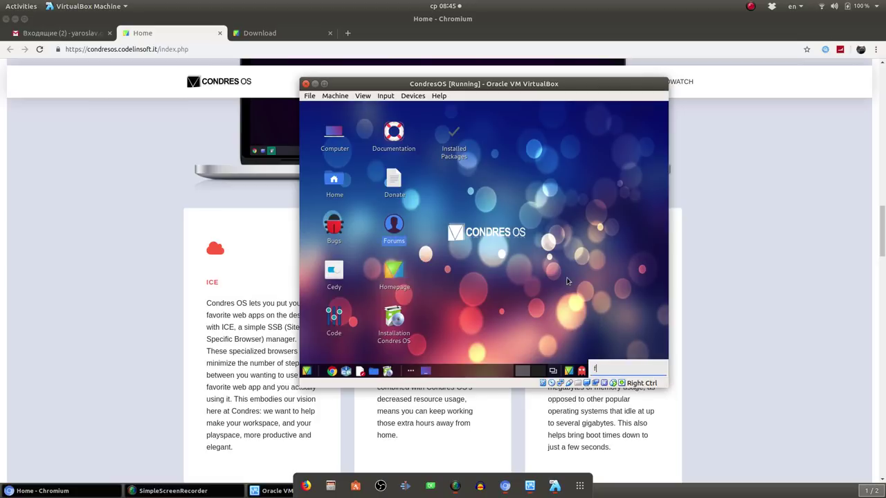
pyautogui.click(576, 282)
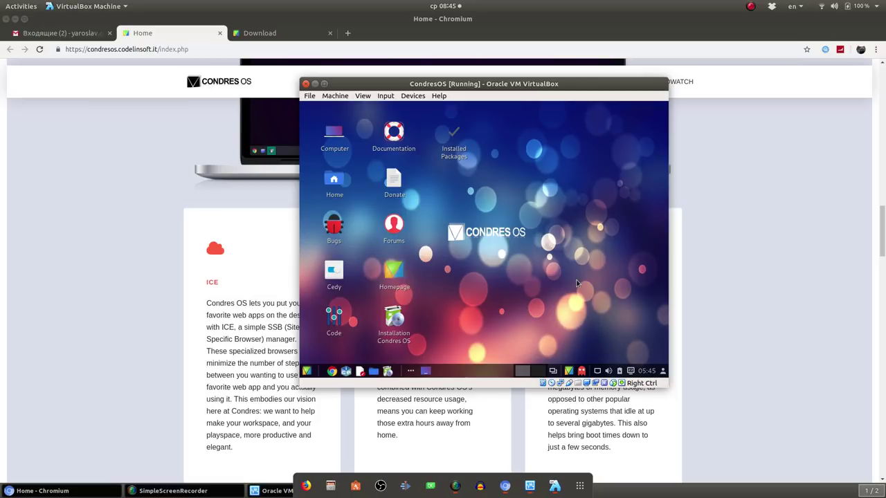
pyautogui.click(363, 95)
pyautogui.click(367, 111)
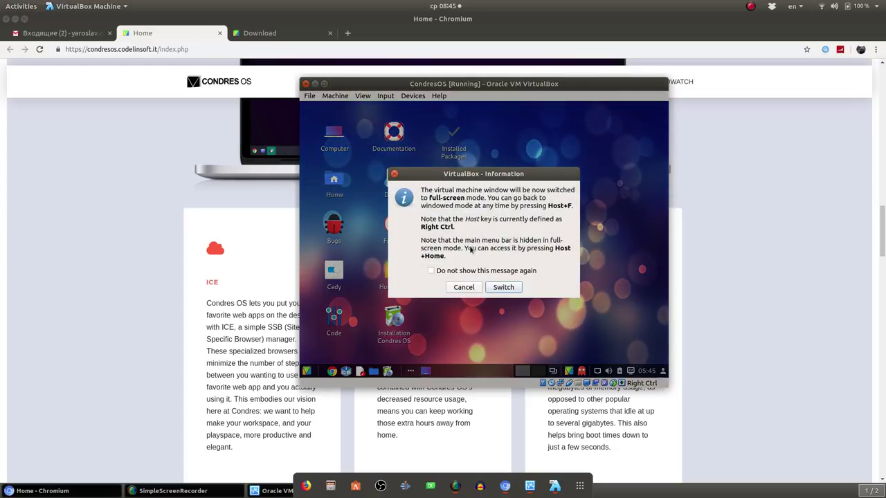
pyautogui.click(503, 286)
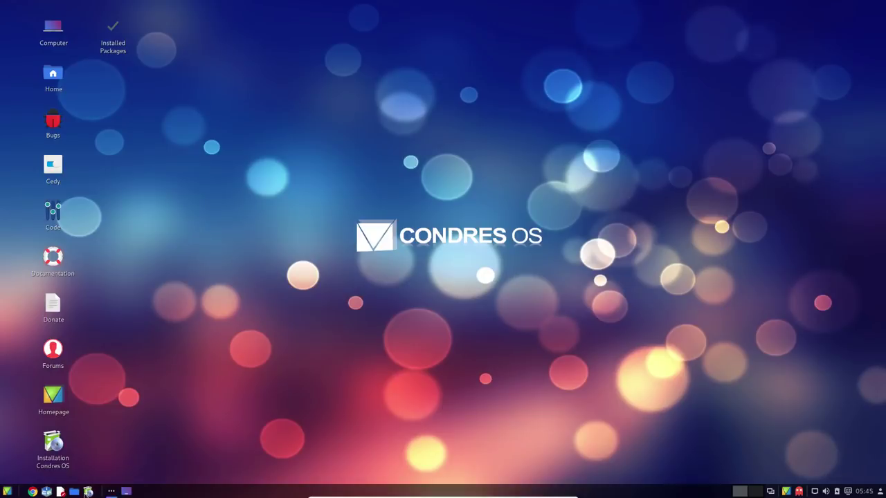
# Open the Condres notifier settings from the applications menu and close them without applying
pyautogui.click(7, 491)
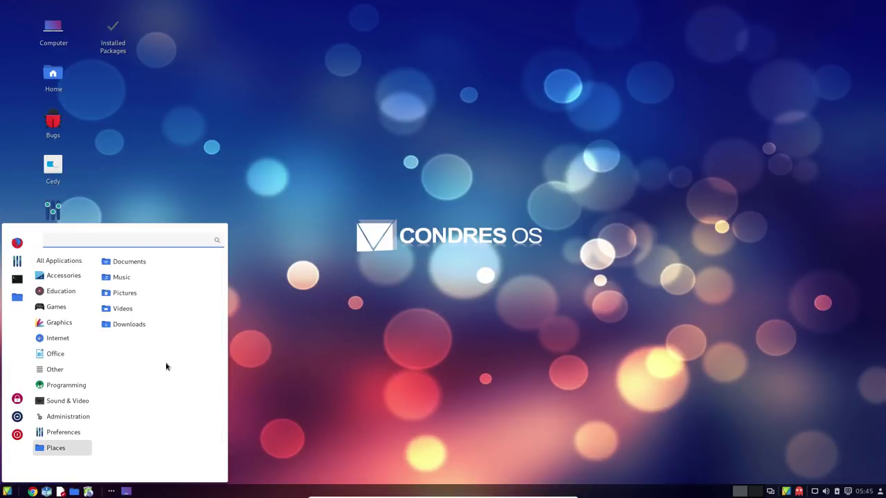
pyautogui.moveTo(63, 432)
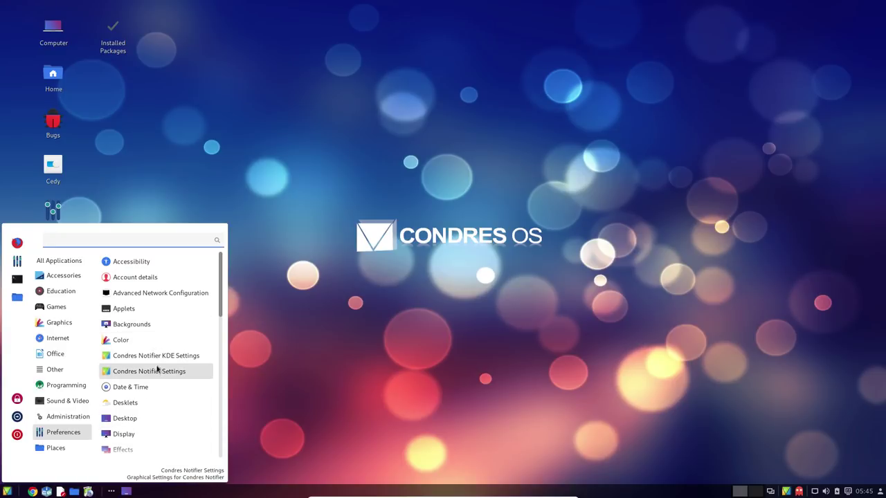
pyautogui.click(156, 354)
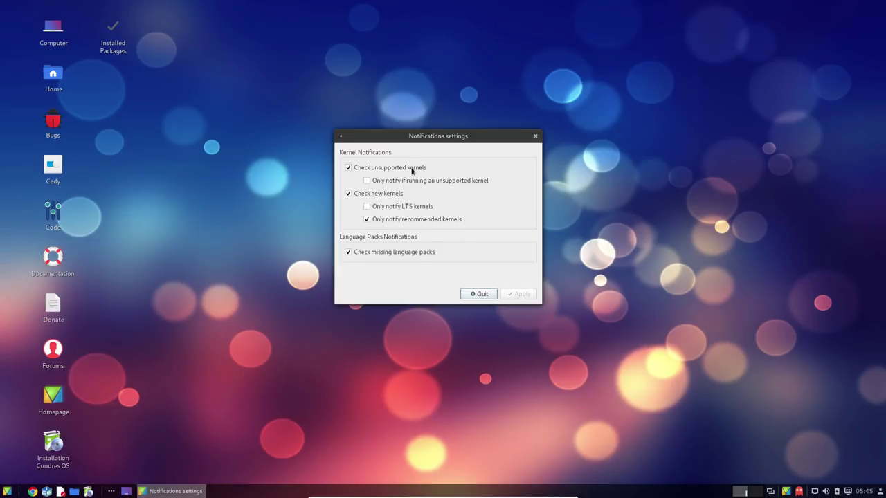
pyautogui.click(482, 294)
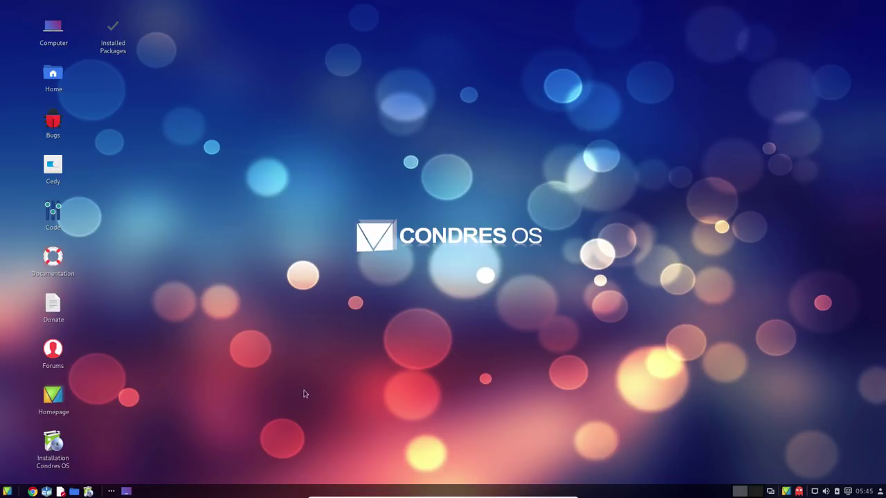
# Launch Vim from the Accessories apps, then close its terminal window
pyautogui.click(8, 491)
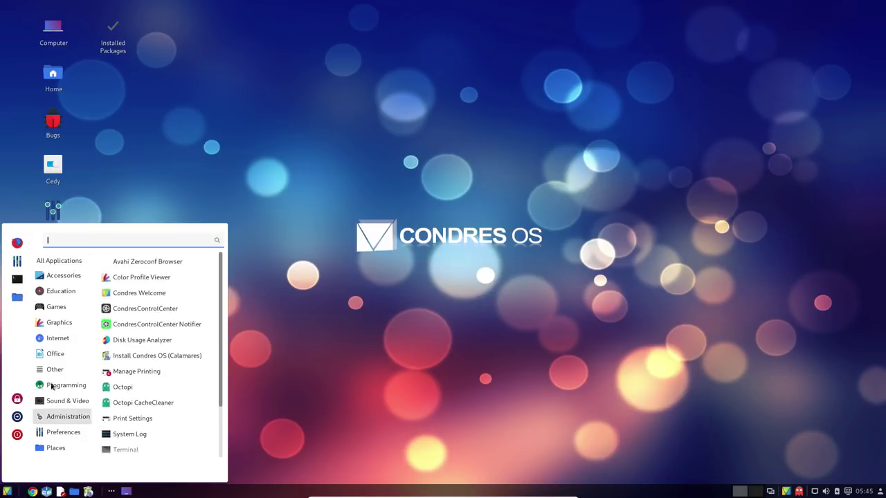
pyautogui.moveTo(67, 306)
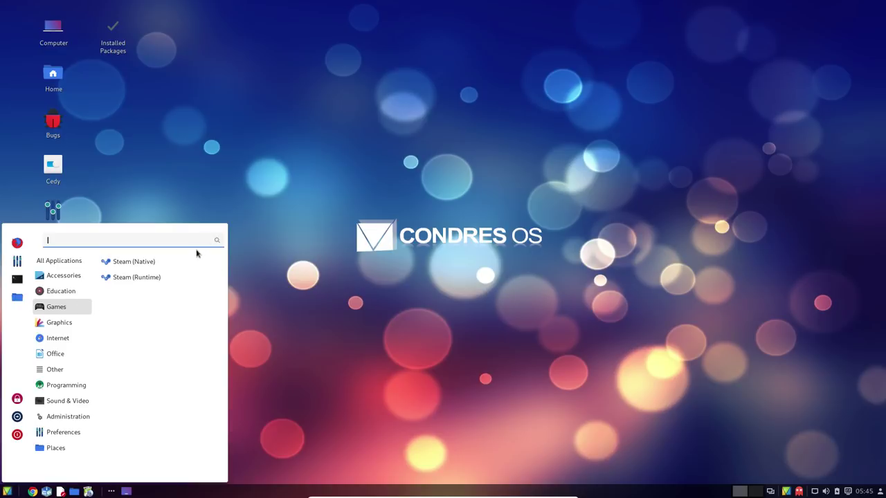
pyautogui.moveTo(61, 291)
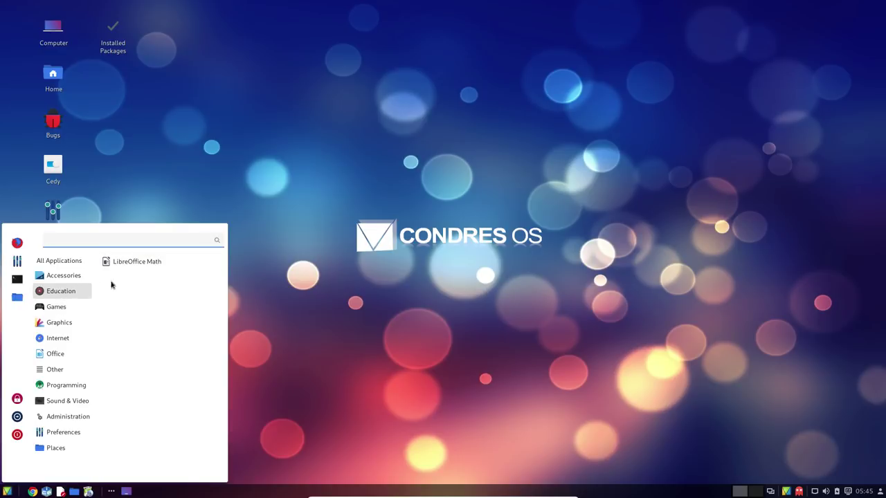
pyautogui.scroll(-3, 168, 308)
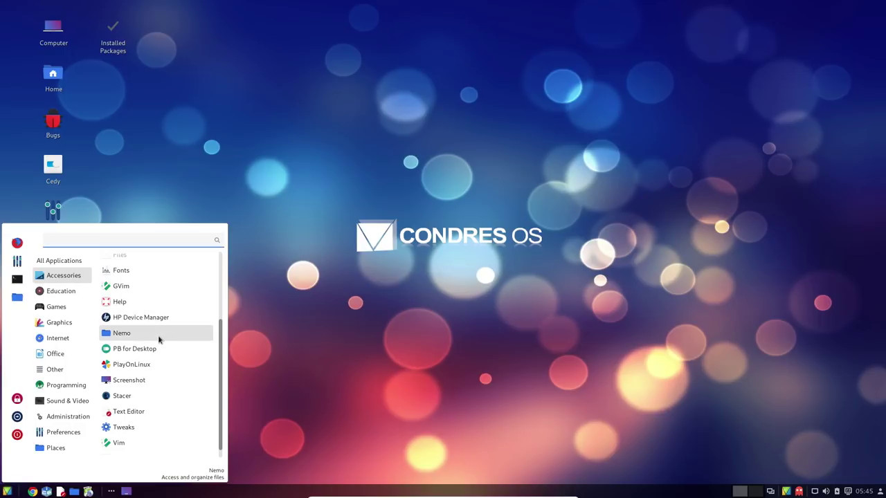
pyautogui.scroll(-1, 132, 426)
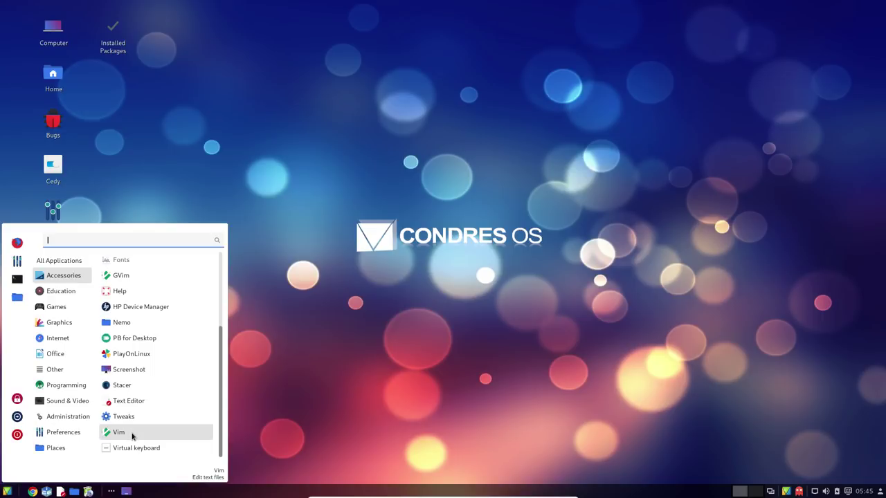
pyautogui.click(132, 433)
pyautogui.moveTo(462, 149)
pyautogui.mouseDown()
pyautogui.moveTo(383, 156)
pyautogui.moveTo(452, 155)
pyautogui.mouseUp()
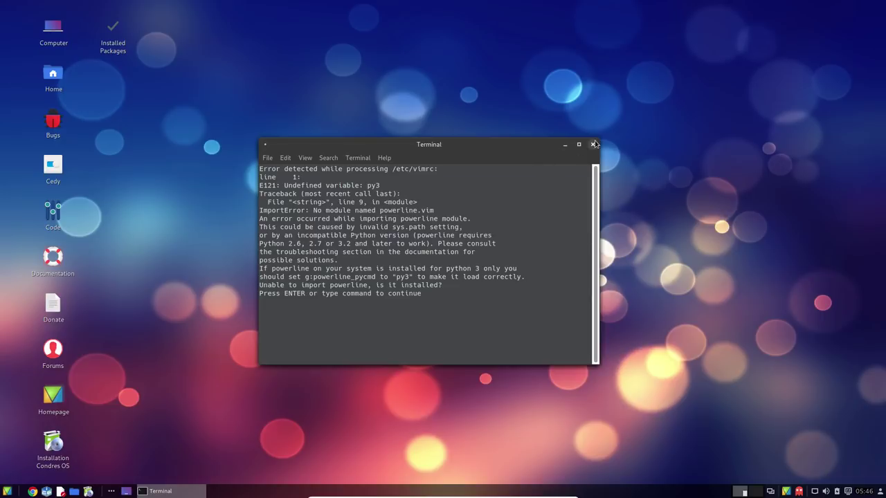
pyautogui.click(593, 144)
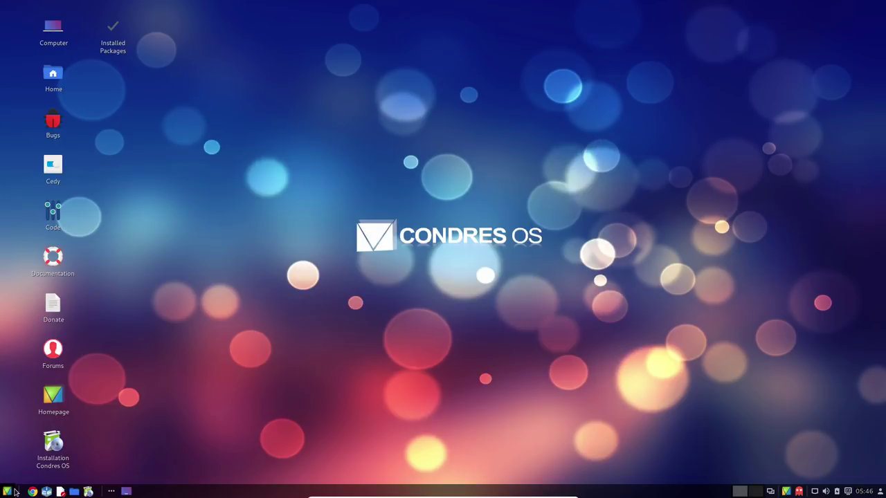
# Browse the Administration applications, then close the applications menu
pyautogui.click(7, 491)
pyautogui.click(58, 418)
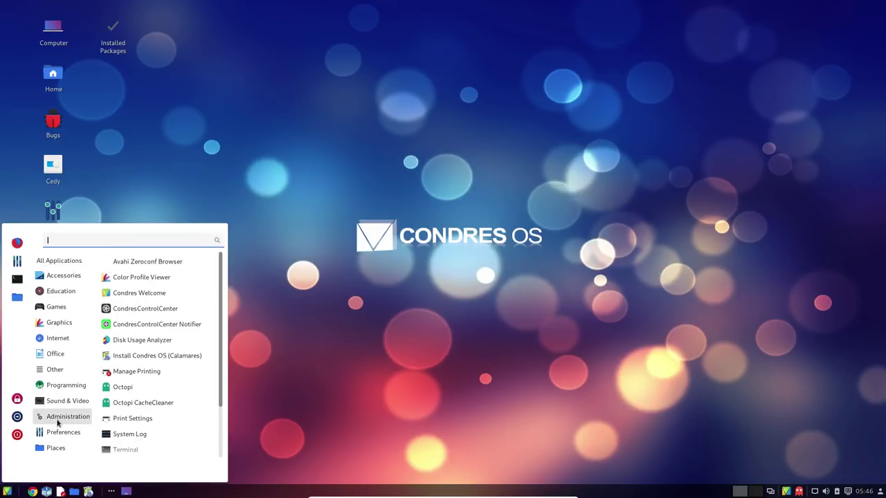
pyautogui.moveTo(59, 322)
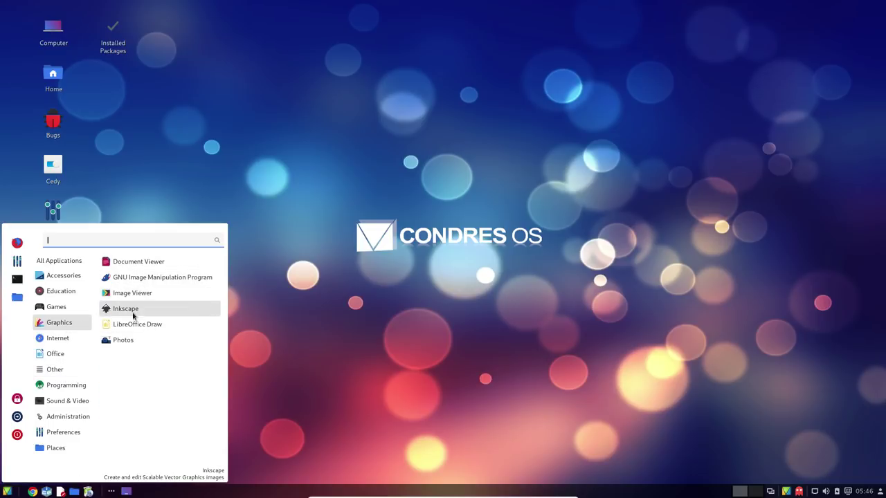
pyautogui.moveTo(58, 338)
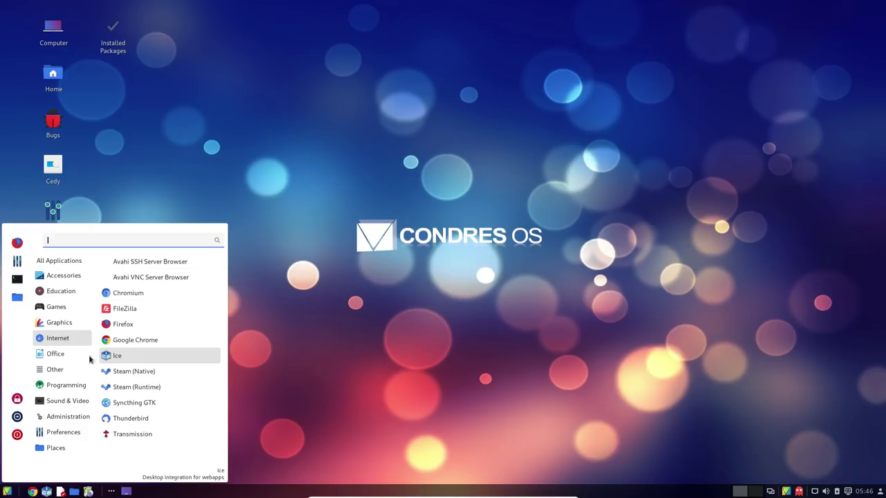
pyautogui.moveTo(61, 370)
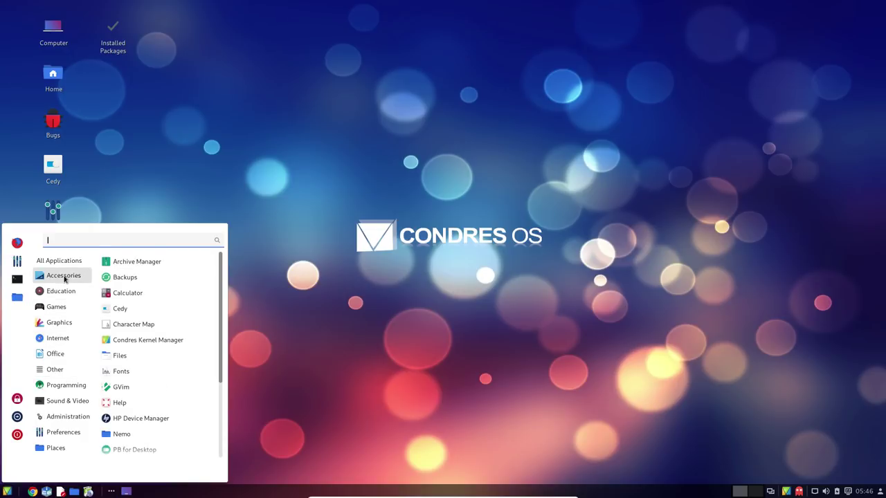
pyautogui.moveTo(66, 261)
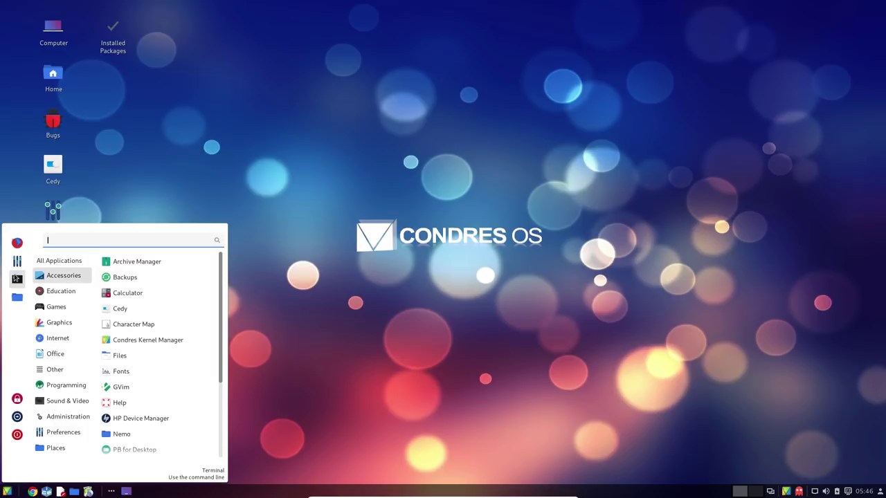
pyautogui.click(427, 369)
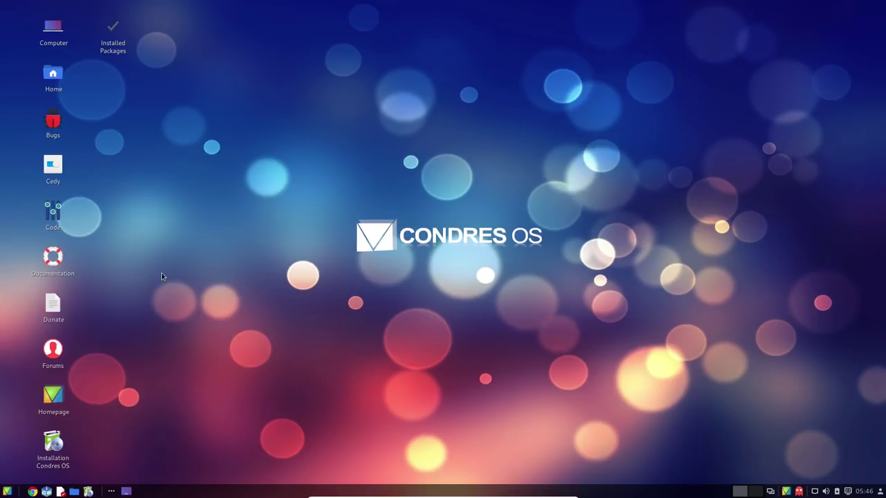
# Open the home folder, check the Videos folder's context actions, and close the file manager
pyautogui.doubleClick(54, 76)
pyautogui.moveTo(438, 119); pyautogui.dragTo(471, 107)
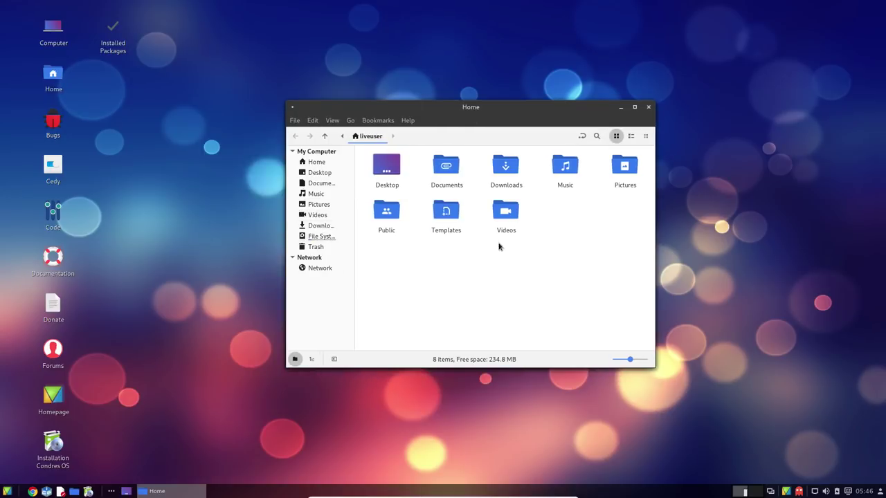
pyautogui.click(508, 215)
pyautogui.rightClick(509, 217)
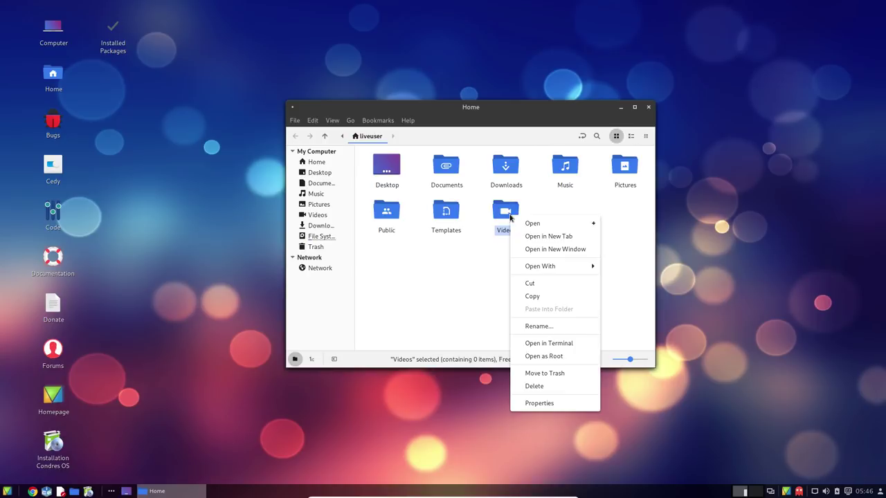
pyautogui.click(482, 273)
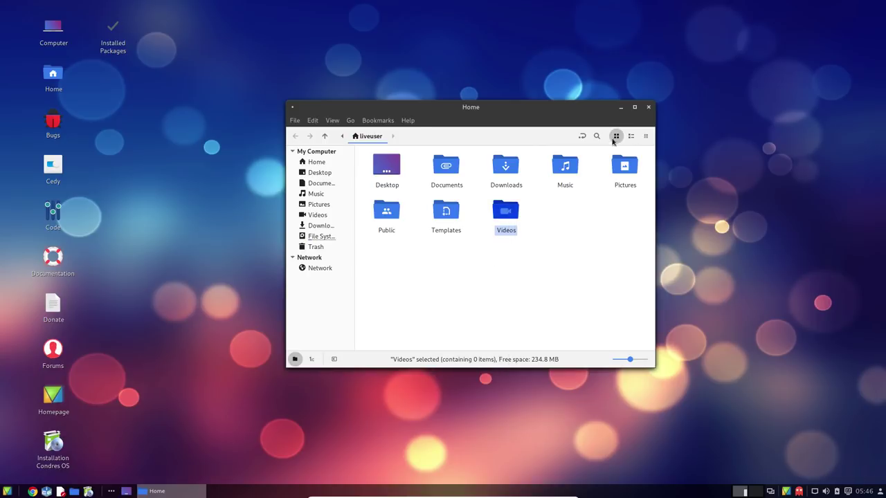
pyautogui.click(648, 108)
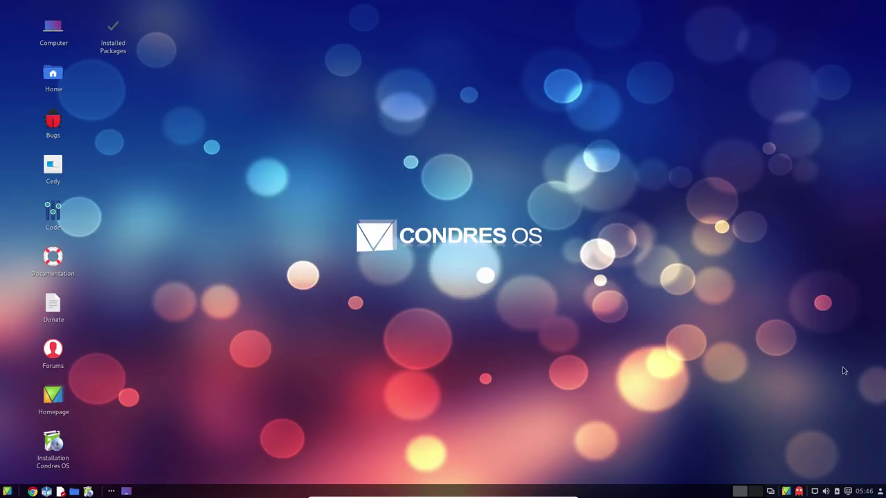
# Launch the Octopi package manager, move its window aside, and close it
pyautogui.click(799, 492)
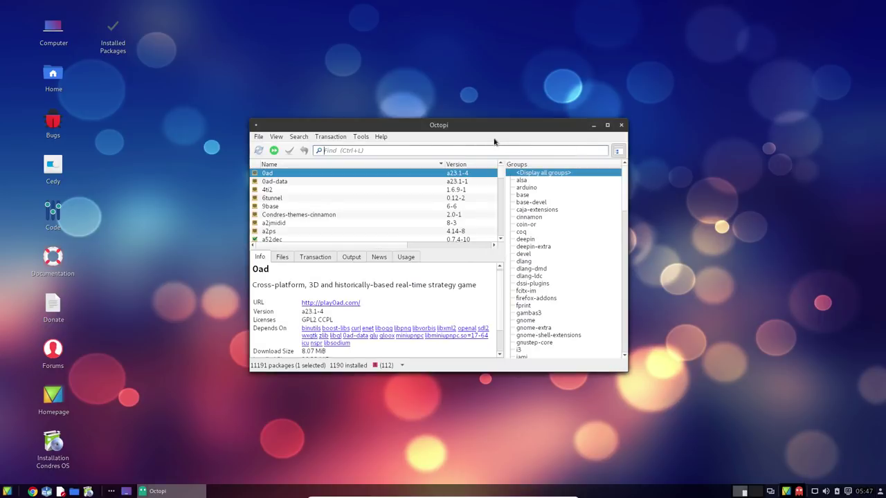
pyautogui.moveTo(470, 124); pyautogui.dragTo(511, 114)
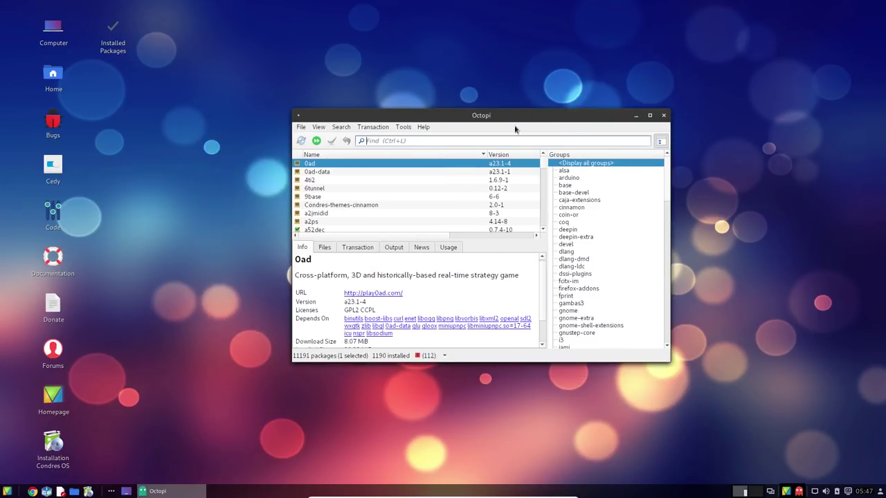
pyautogui.click(662, 115)
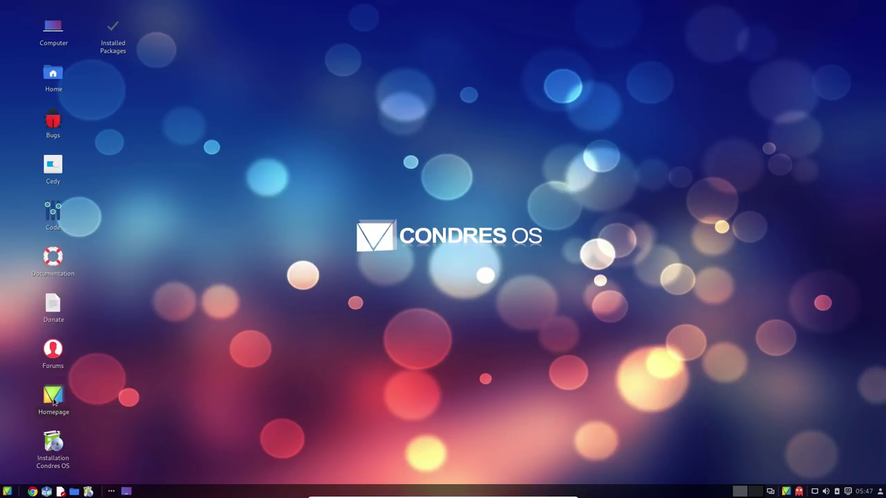
pyautogui.doubleClick(54, 394)
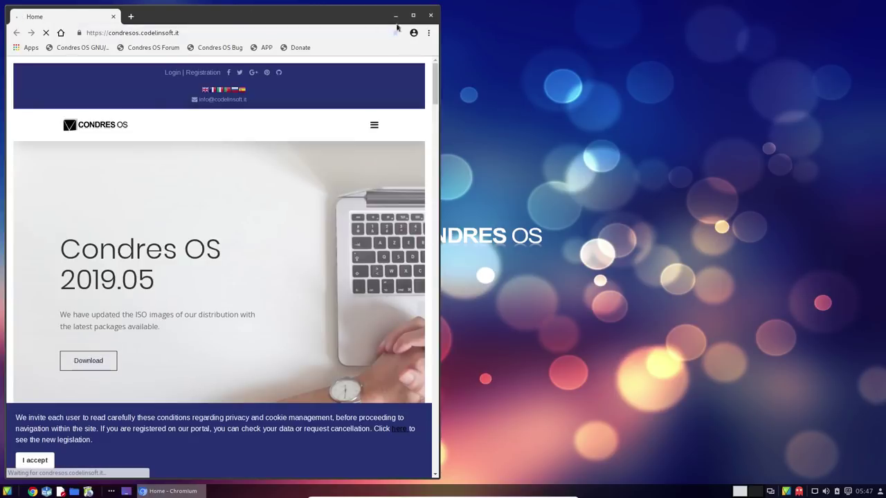
pyautogui.click(429, 16)
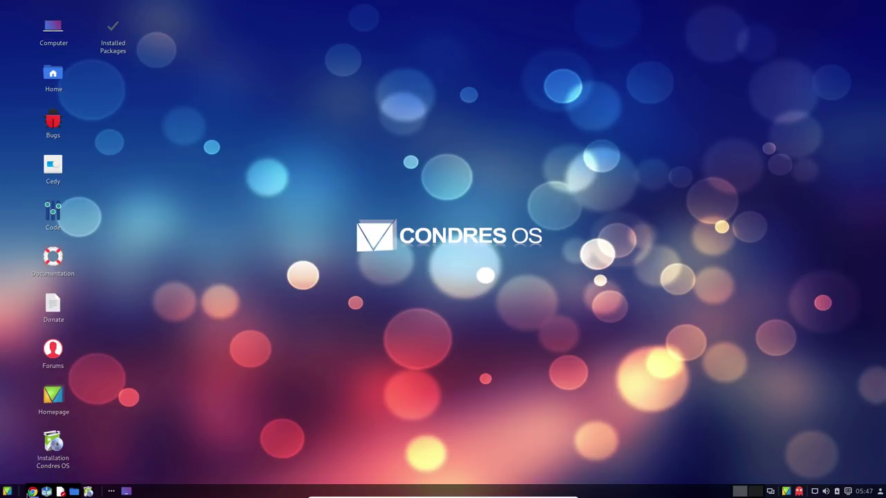
pyautogui.click(7, 492)
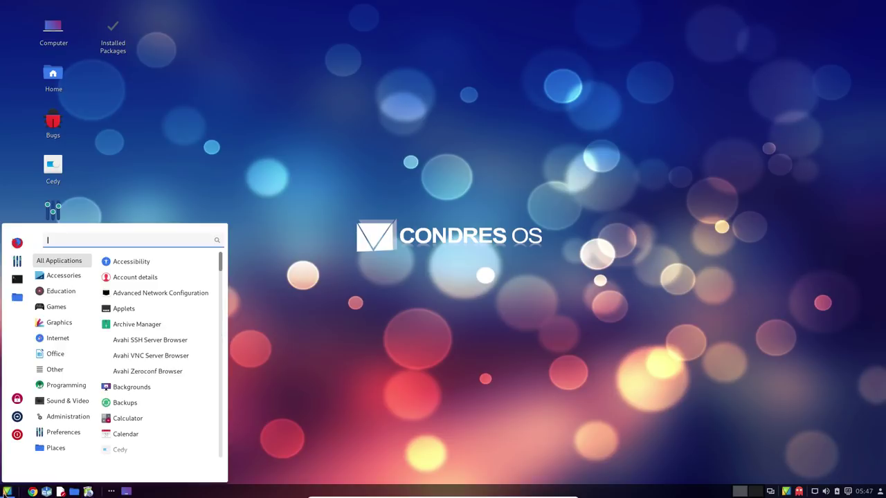
pyautogui.write('pack')
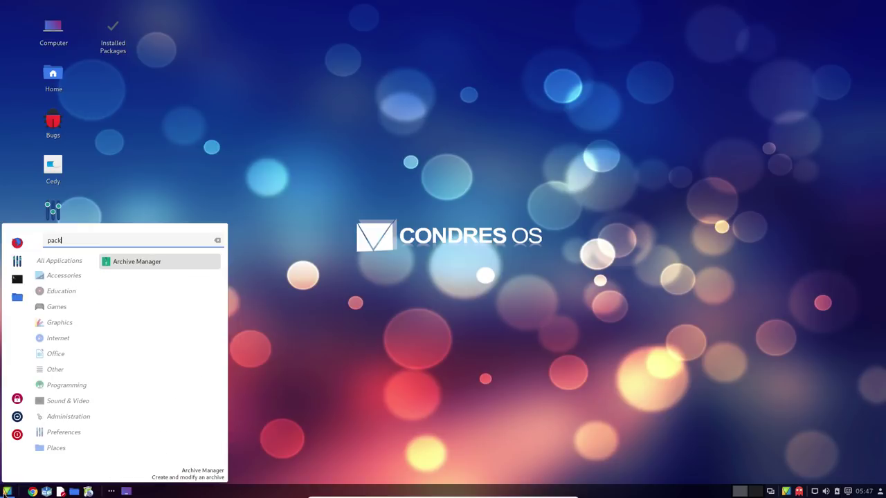
pyautogui.click(159, 263)
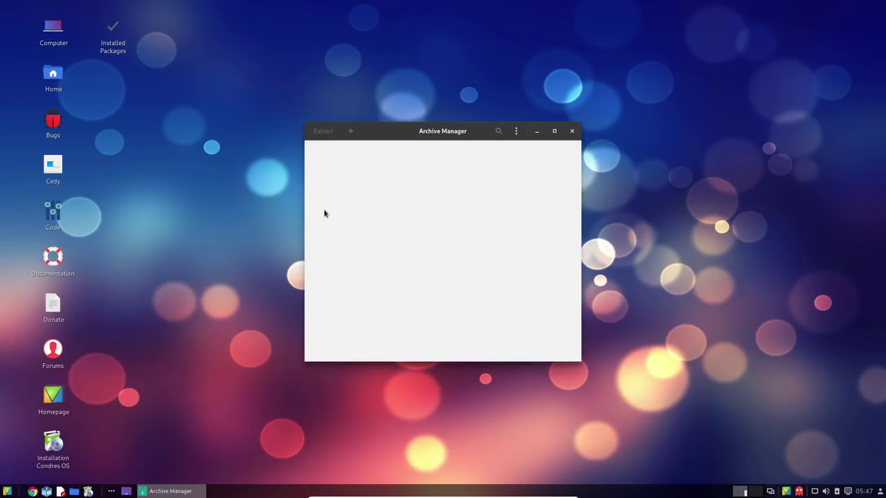
pyautogui.click(570, 132)
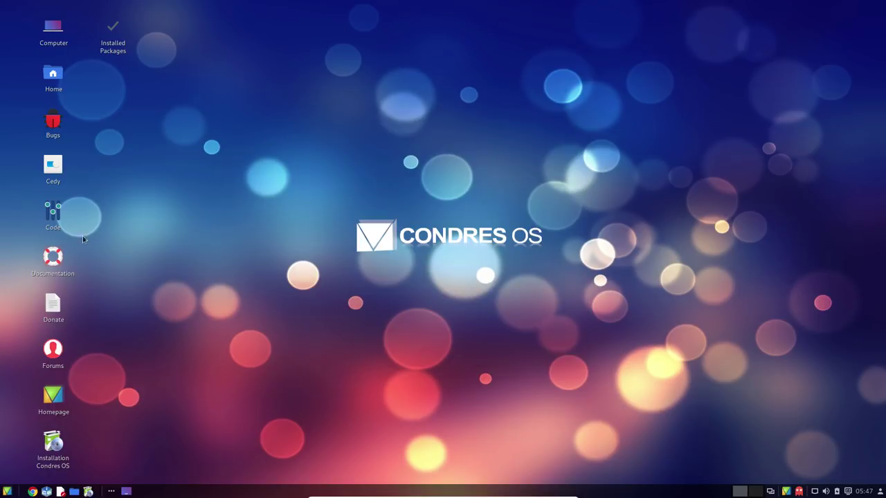
pyautogui.click(48, 215)
pyautogui.doubleClick(52, 216)
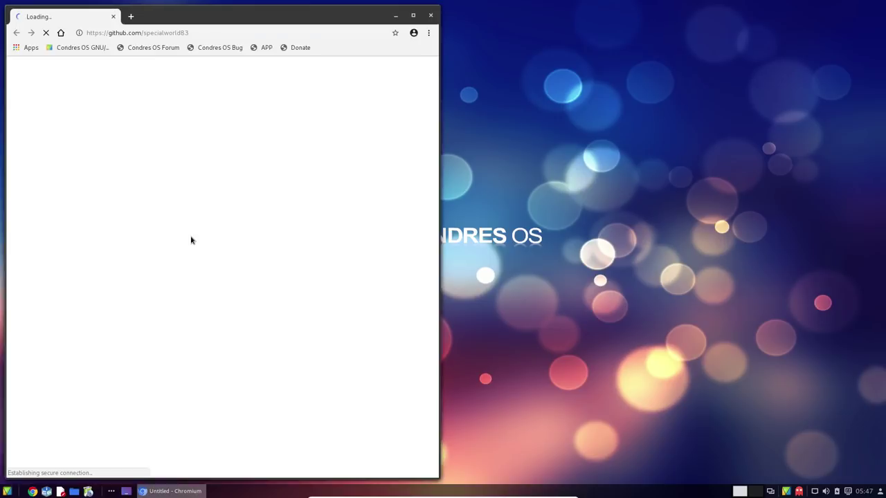
pyautogui.click(430, 16)
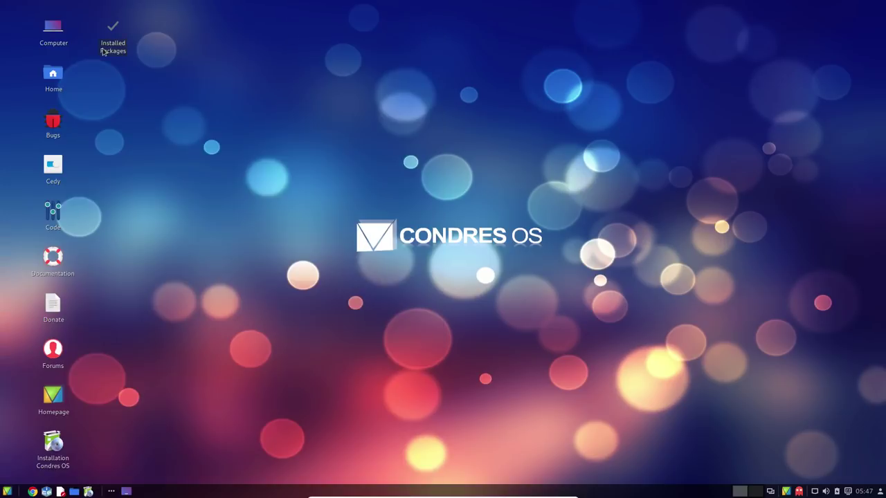
pyautogui.doubleClick(53, 446)
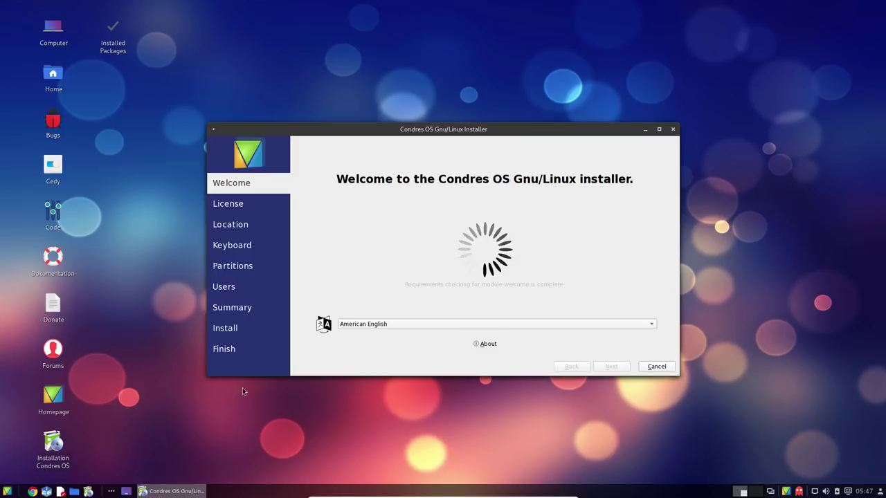
# Set the installer language to русский, accept the license, and choose the Kiev time zone
pyautogui.click(475, 324)
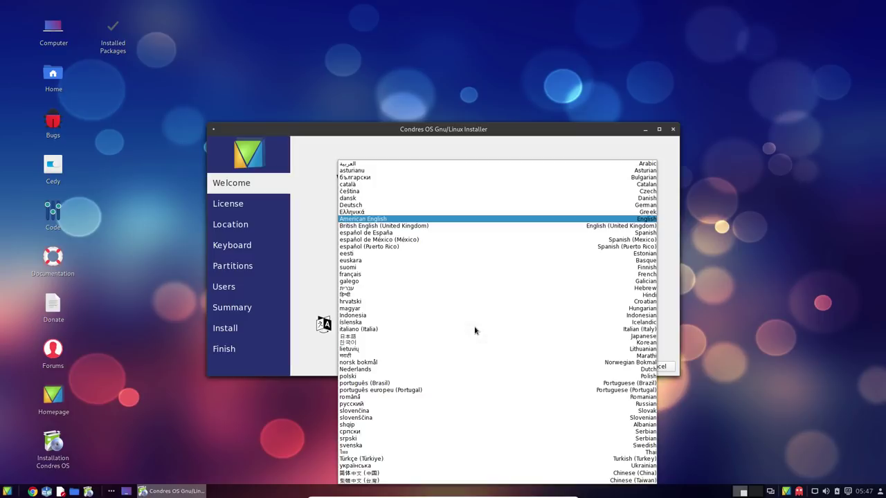
pyautogui.click(396, 403)
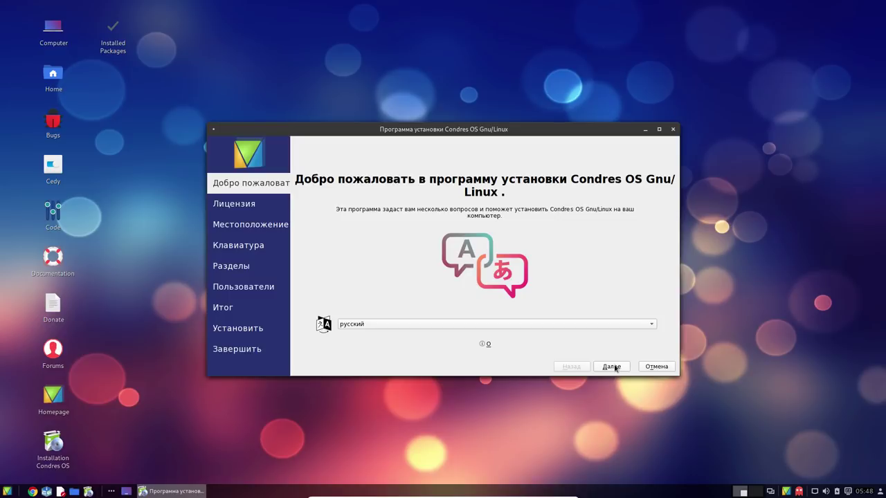
pyautogui.click(614, 367)
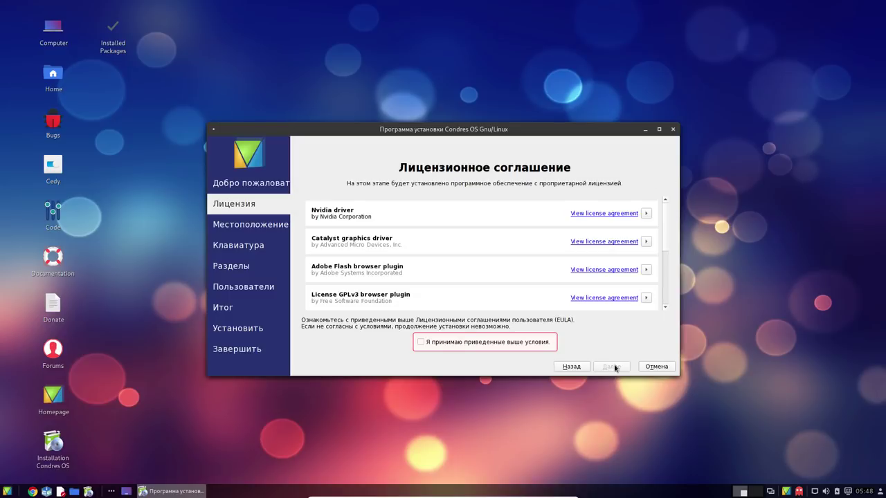
pyautogui.click(494, 343)
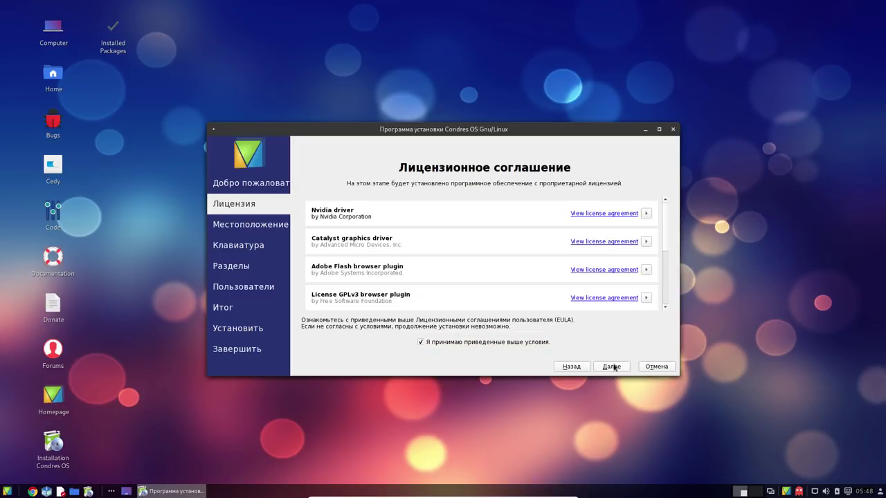
pyautogui.click(613, 367)
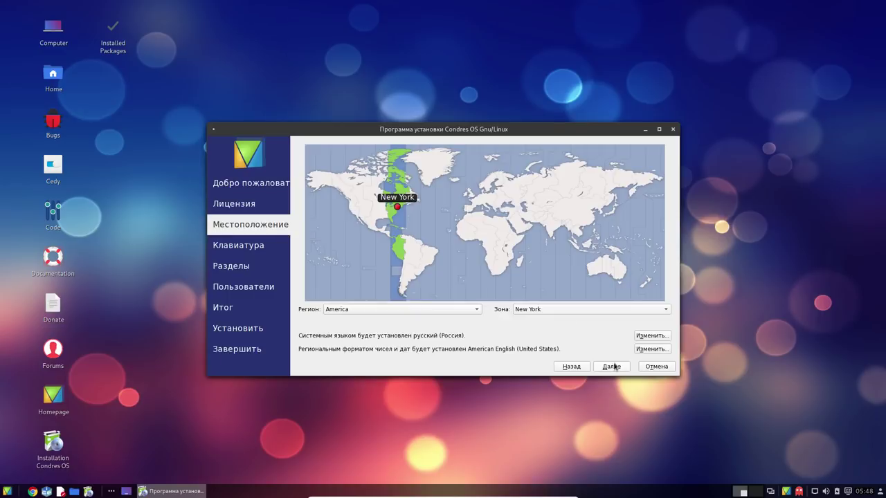
pyautogui.click(503, 202)
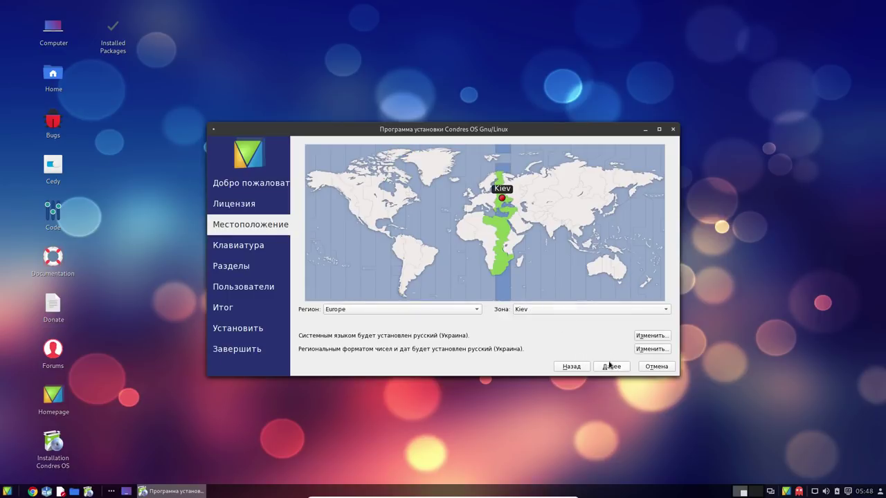
pyautogui.click(610, 366)
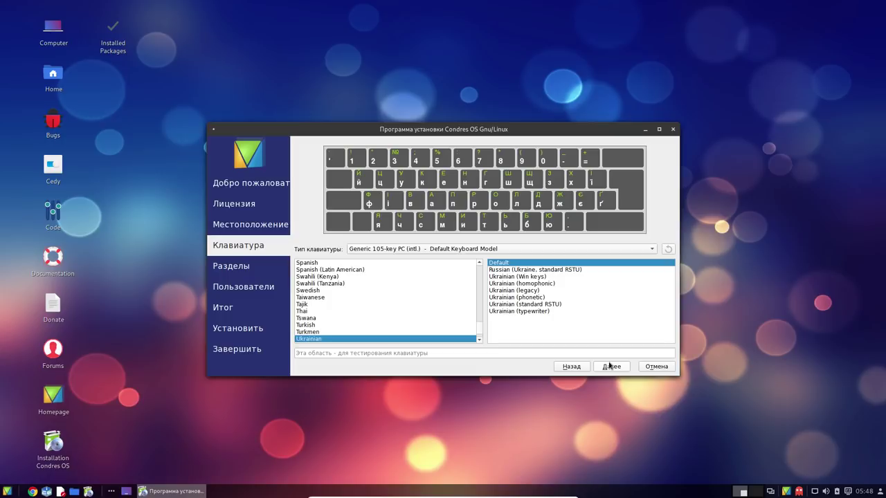
# Choose the Russian keyboard layout and erase the whole disk without encryption
pyautogui.scroll(2, 325, 308)
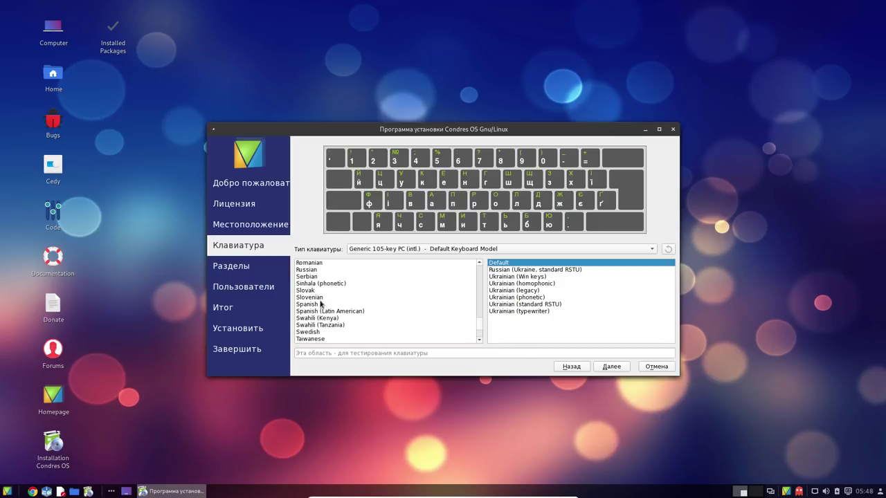
pyautogui.click(307, 270)
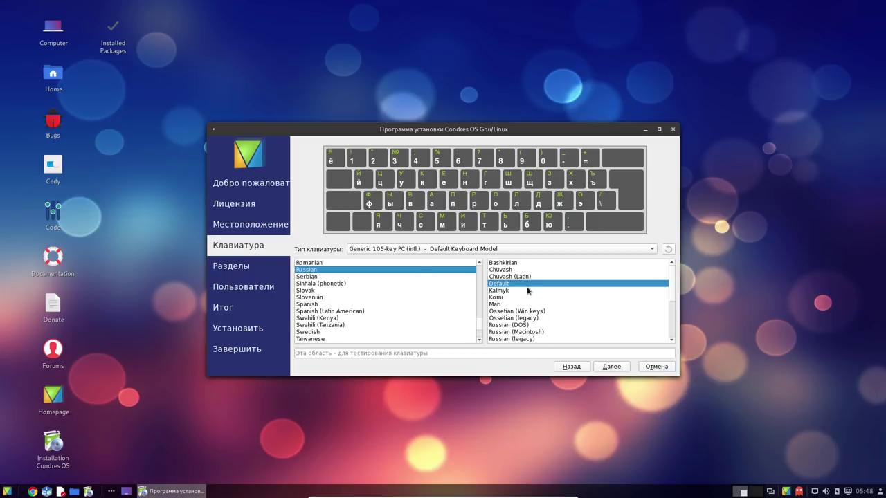
pyautogui.click(604, 366)
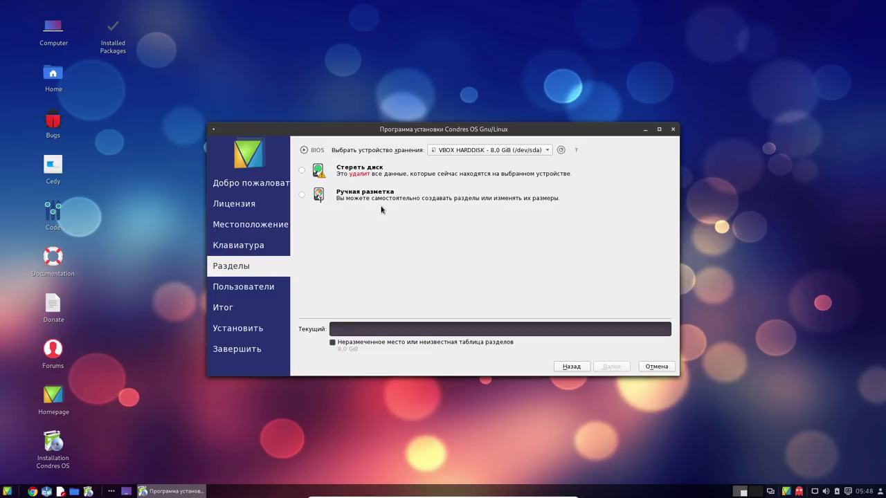
pyautogui.click(301, 170)
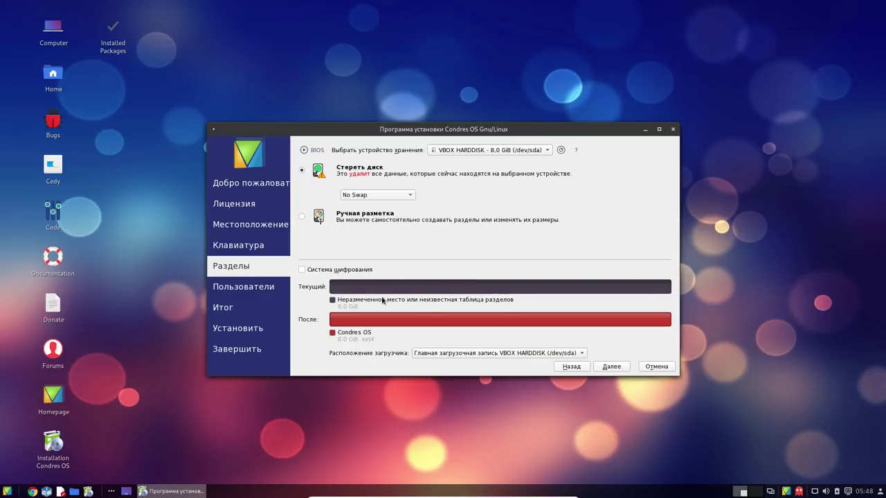
pyautogui.click(361, 271)
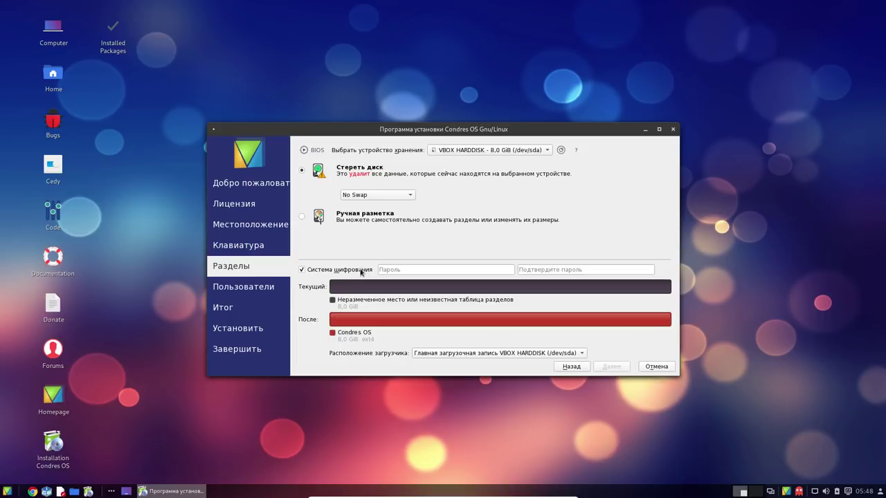
pyautogui.click(360, 272)
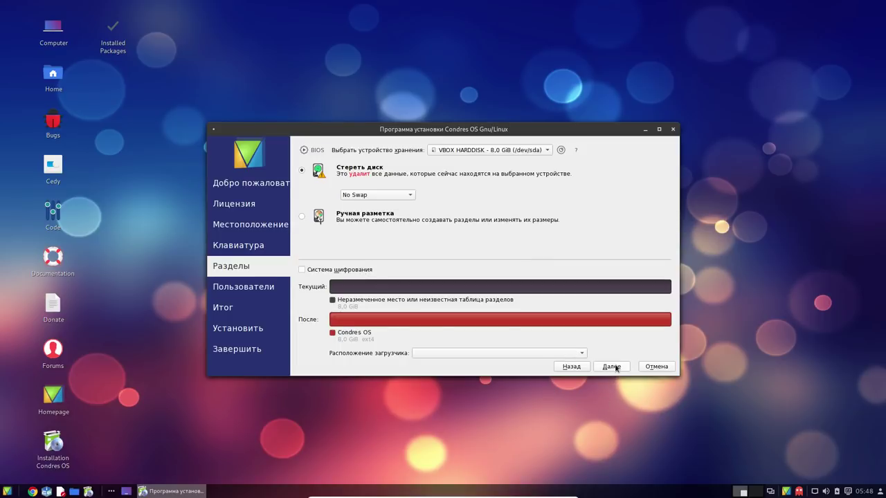
pyautogui.click(612, 366)
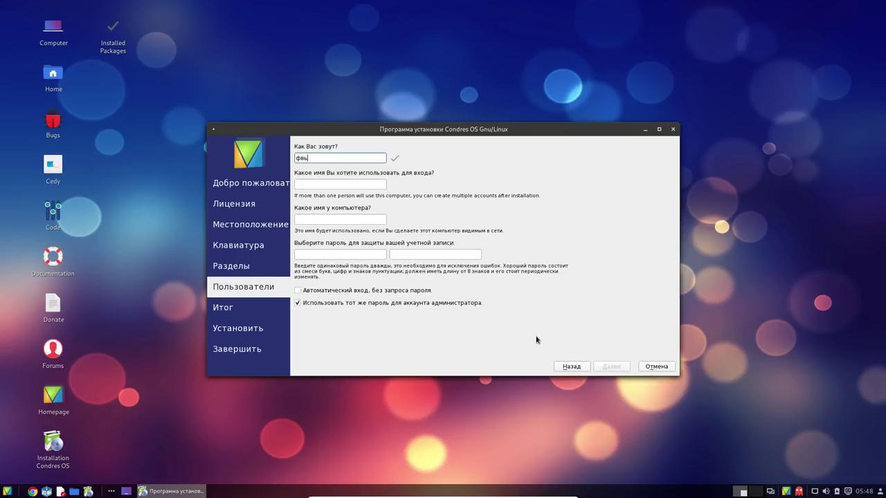
# Replace the name field entry with test text, check the network popup, and open the application menu
pyautogui.press('BackSpace')
pyautogui.press('BackSpace')
pyautogui.press('BackSpace')
pyautogui.press('BackSpace')
pyautogui.write('фыв')
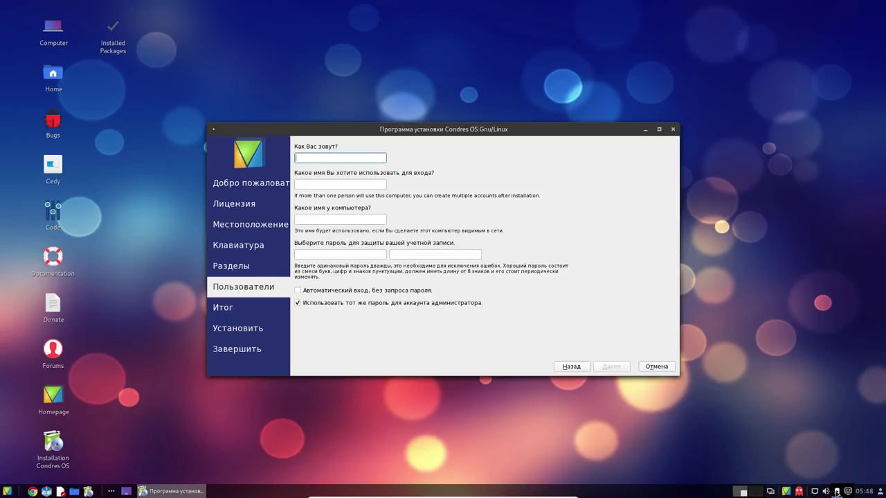
pyautogui.click(814, 491)
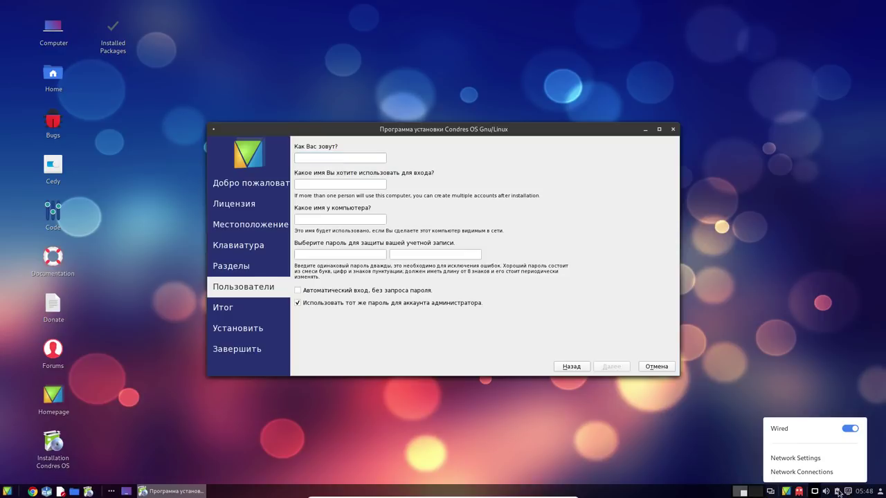
pyautogui.click(761, 344)
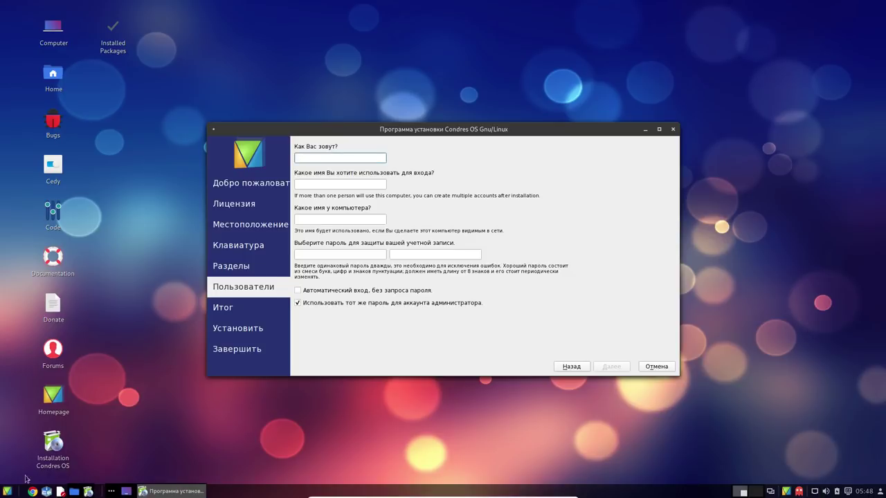
pyautogui.click(7, 491)
# Open Keyboard settings on its layouts page and move the window right, uncovering the user form
pyautogui.moveTo(62, 434)
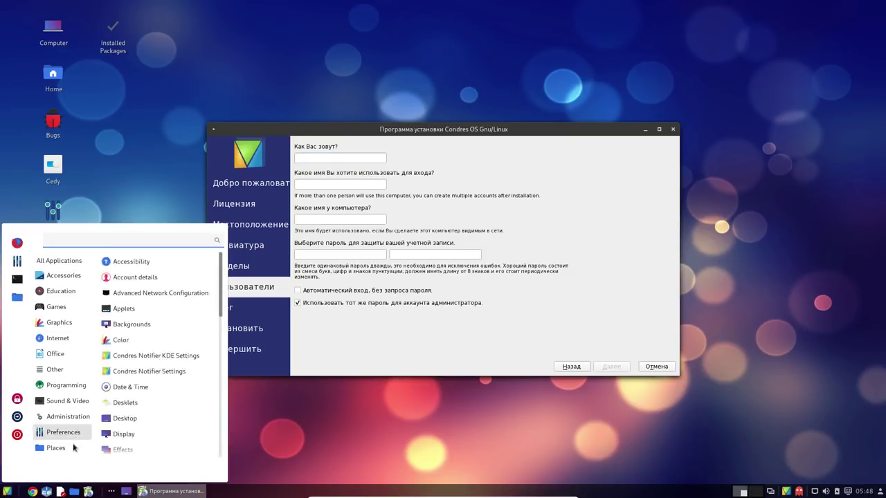
pyautogui.scroll(-10, 183, 422)
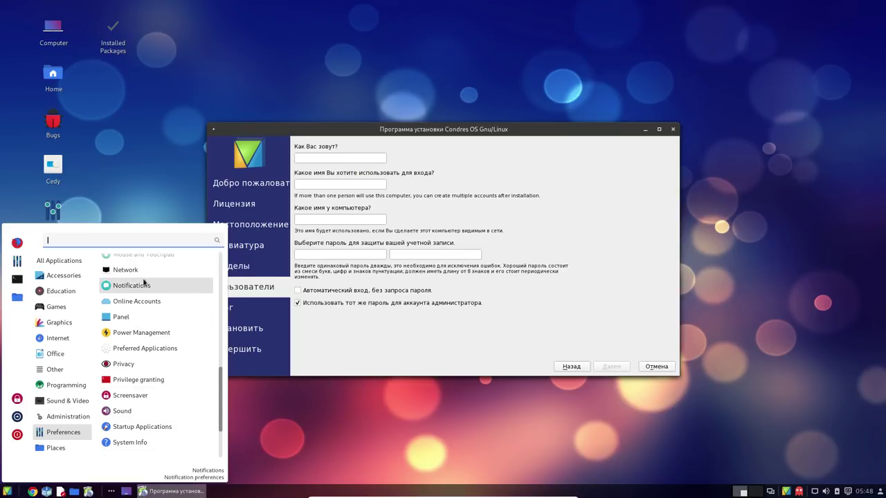
pyautogui.scroll(5, 132, 332)
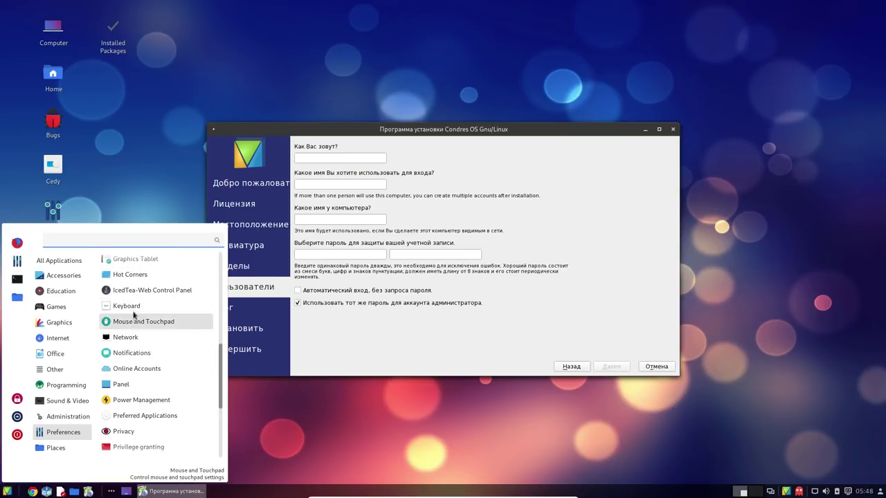
pyautogui.click(134, 312)
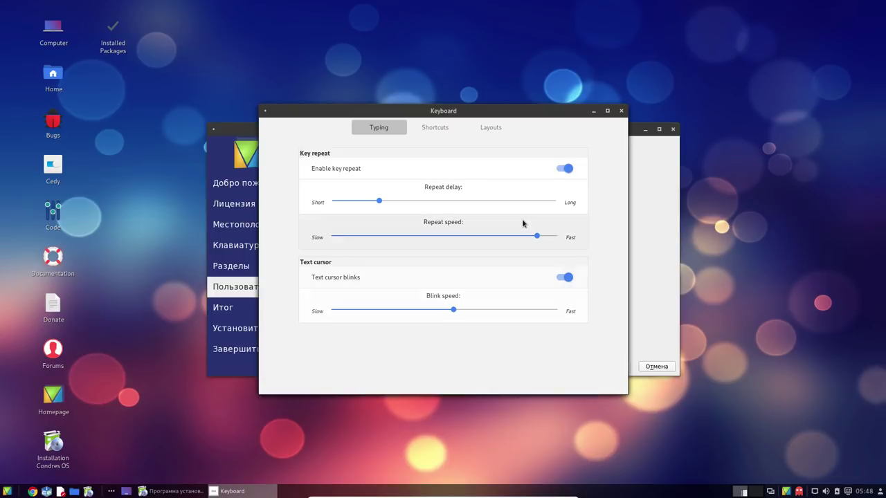
pyautogui.click(513, 129)
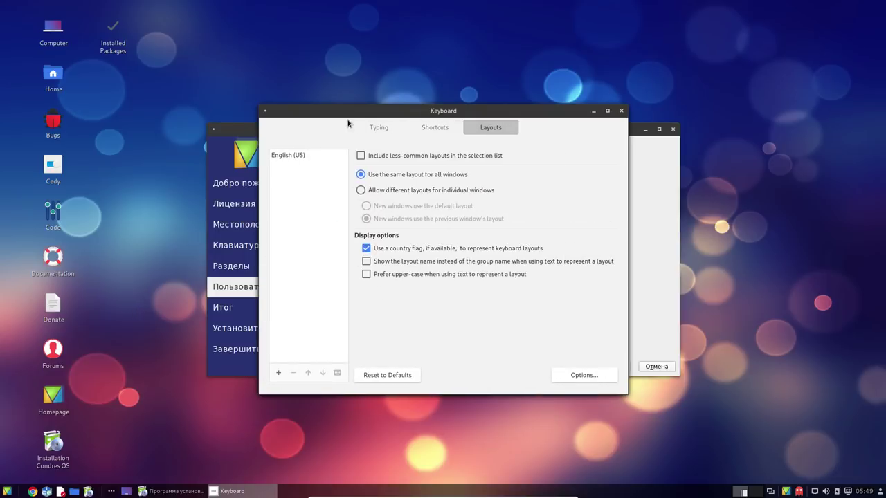
pyautogui.moveTo(349, 112); pyautogui.dragTo(638, 107)
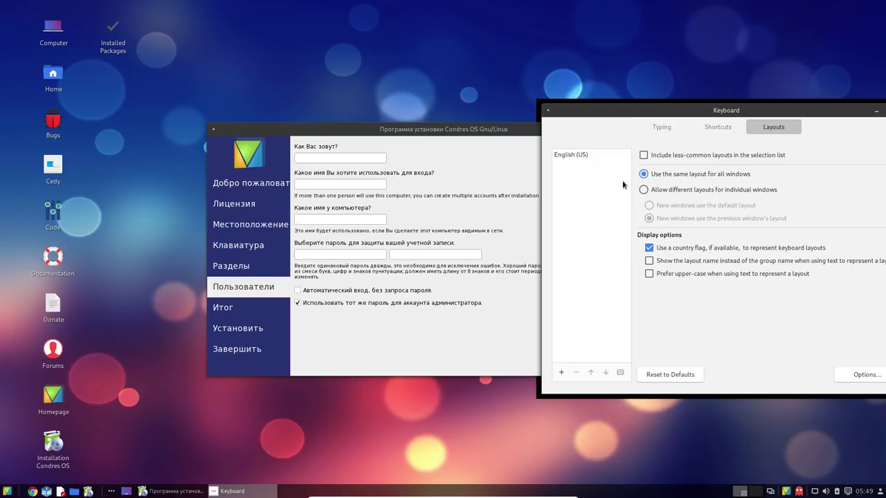
# Type test text into the name field, switch to the host browser and back, then erase it
pyautogui.click(323, 156)
pyautogui.write('фыв')
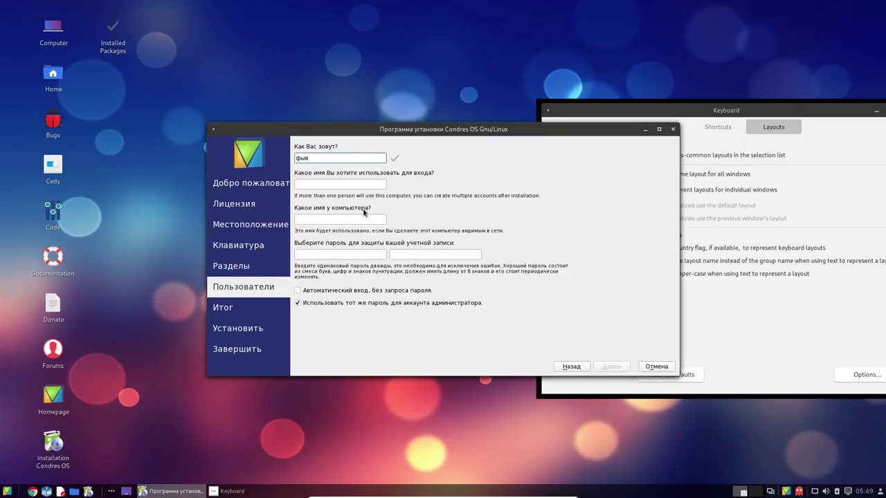
pyautogui.click(548, 493)
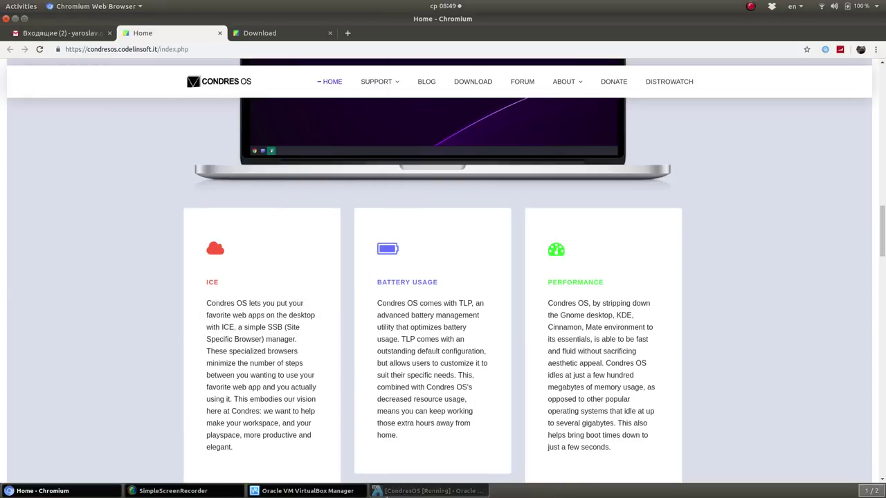
pyautogui.click(420, 491)
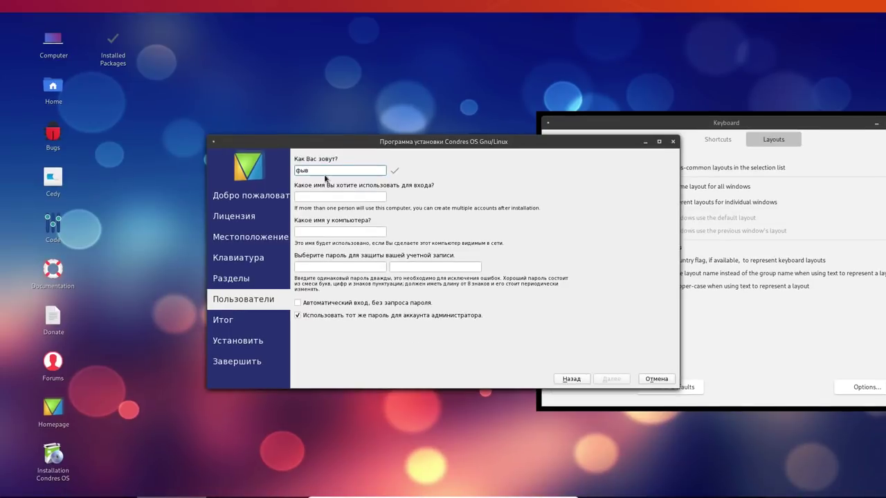
pyautogui.write('12312')
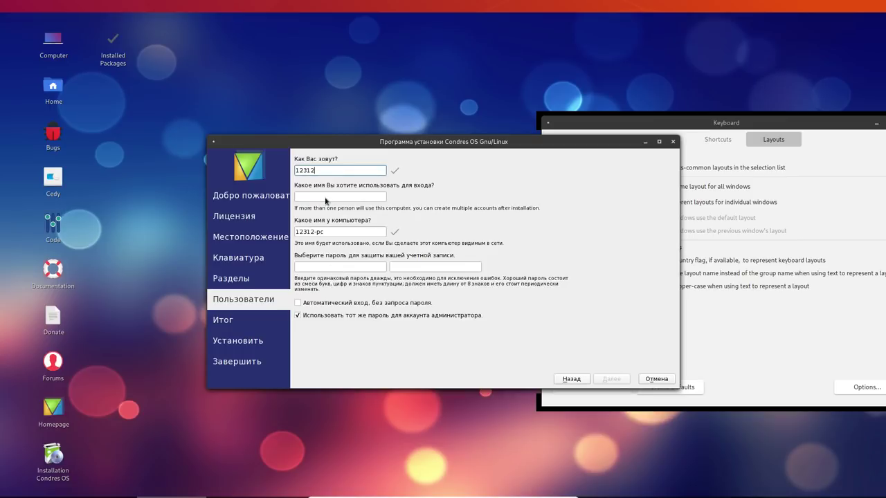
pyautogui.press('BackSpace')
pyautogui.press('BackSpace')
pyautogui.press('BackSpace')
pyautogui.press('BackSpace')
pyautogui.press('BackSpace')
# Switch back and forth between the Keyboard settings window and the installer, ending on the installer
pyautogui.click(571, 379)
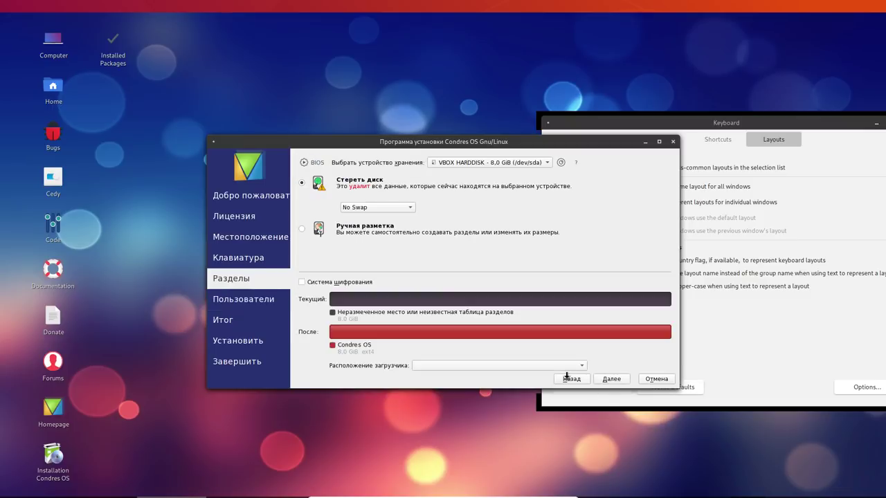
pyautogui.click(567, 385)
pyautogui.click(397, 297)
pyautogui.click(574, 379)
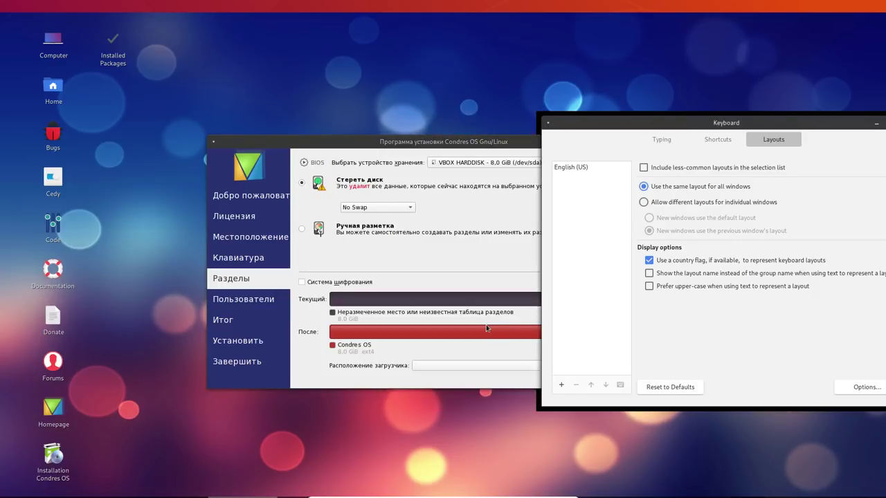
pyautogui.click(568, 385)
pyautogui.click(568, 391)
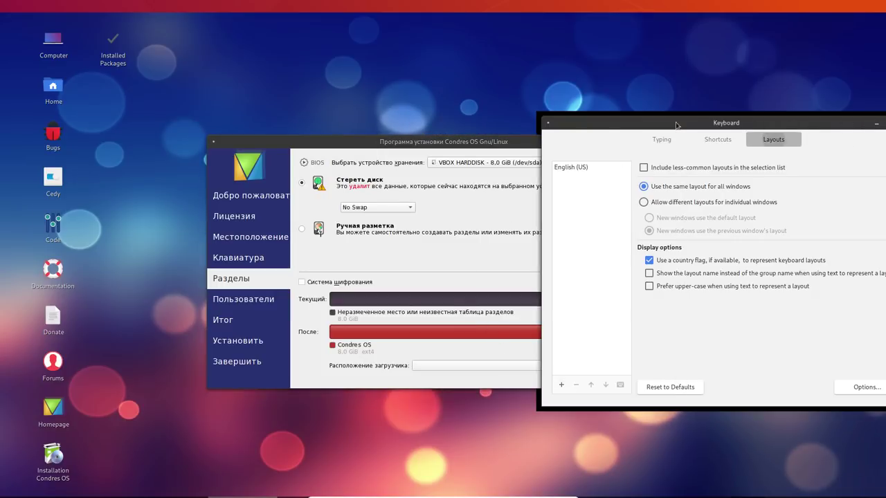
pyautogui.click(419, 141)
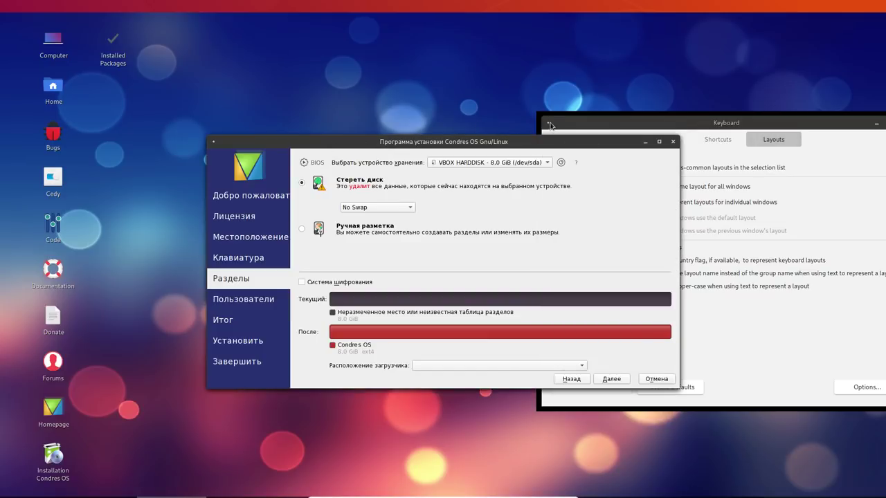
# Maximize the installer window to fill the screen and dismiss the open-windows list
pyautogui.doubleClick(527, 140)
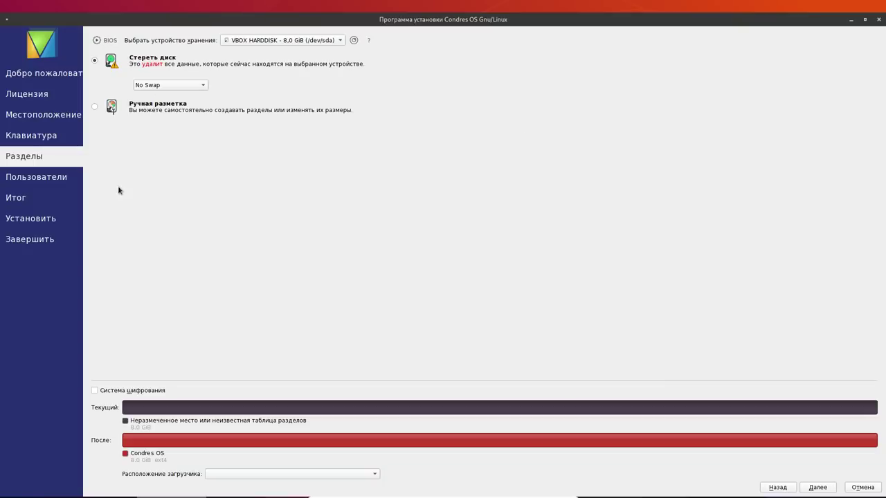
pyautogui.click(767, 491)
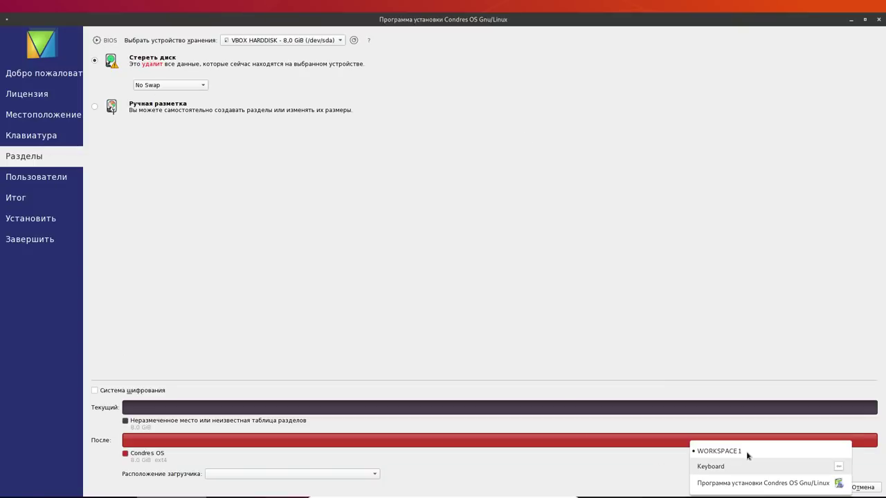
pyautogui.click(738, 465)
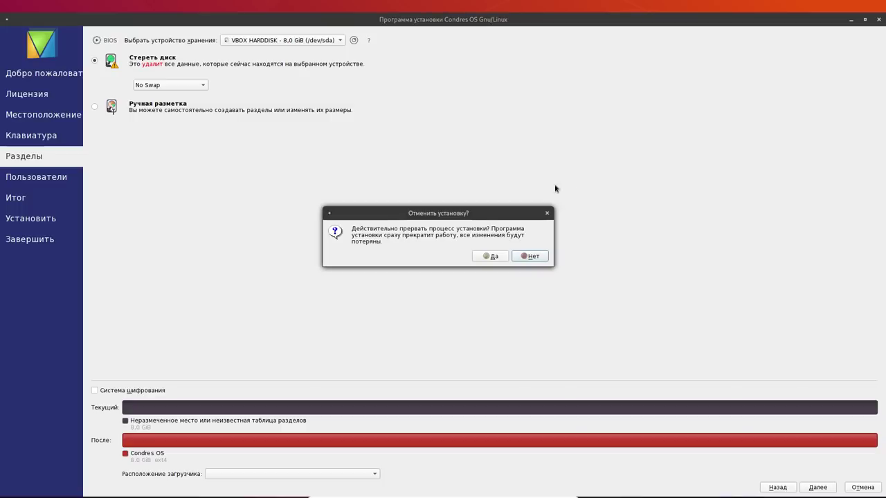
# Confirm cancelling the first installer run and close the Keyboard settings window
pyautogui.click(488, 258)
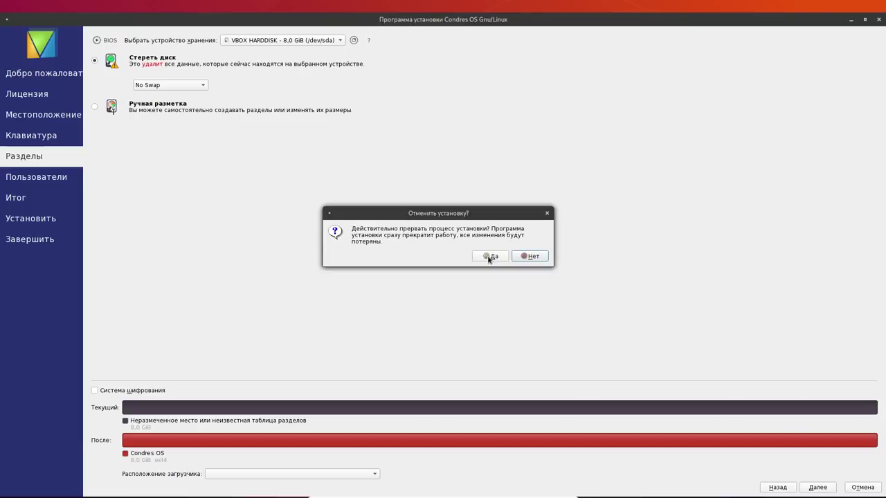
pyautogui.click(488, 257)
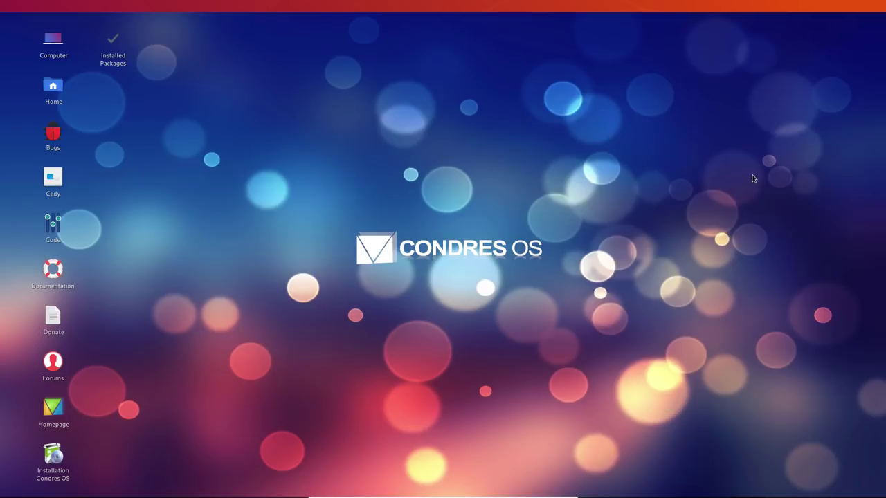
pyautogui.click(58, 457)
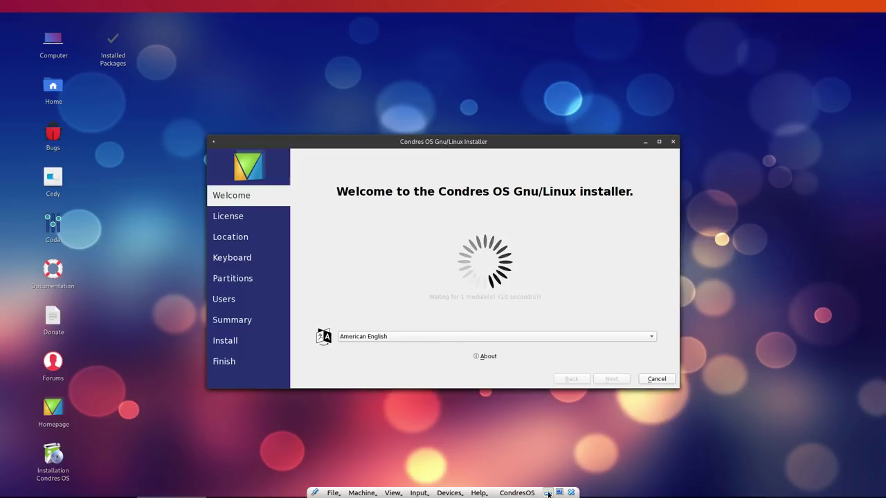
# Leave full screen and choose Erase disk (Стереть диск) on the partitions step
pyautogui.click(548, 493)
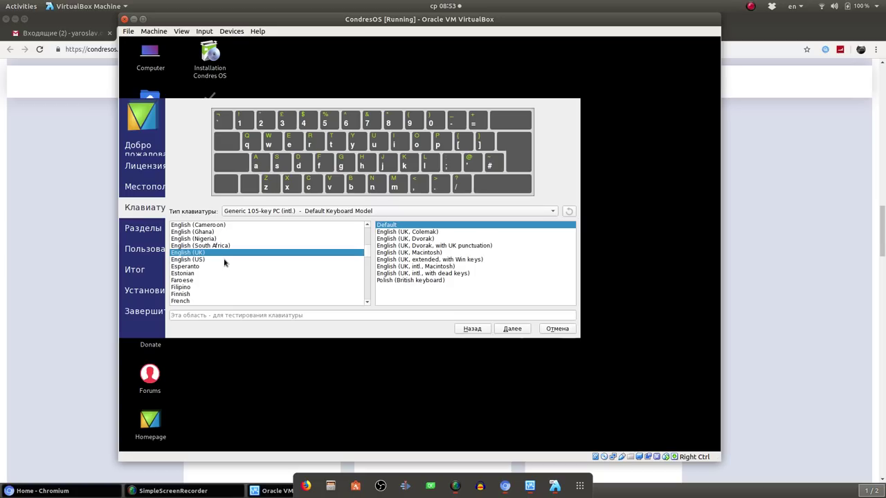
pyautogui.click(513, 329)
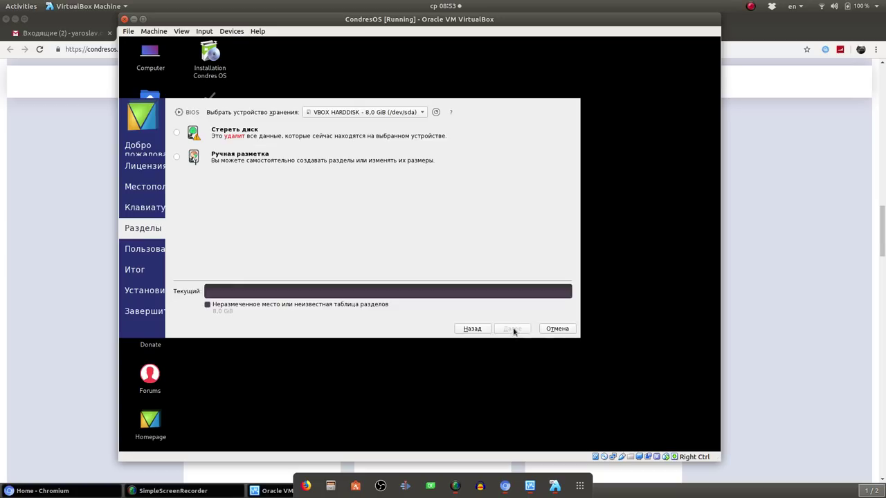
pyautogui.click(216, 130)
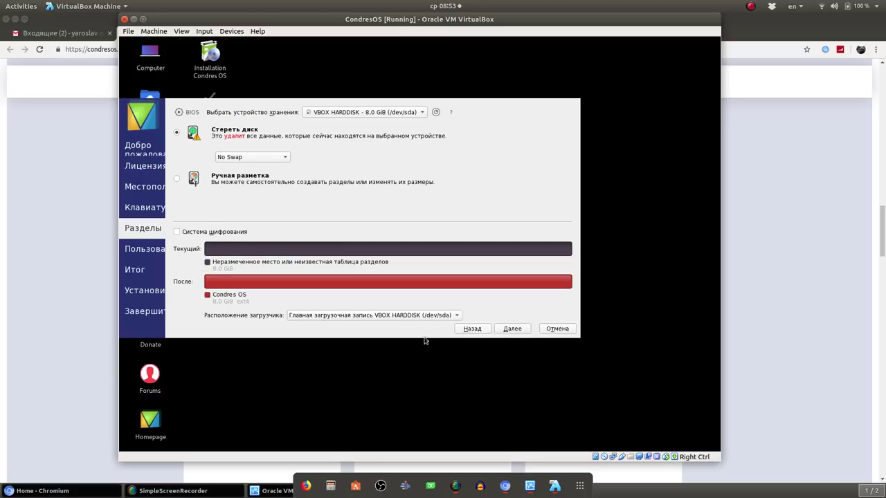
pyautogui.click(509, 331)
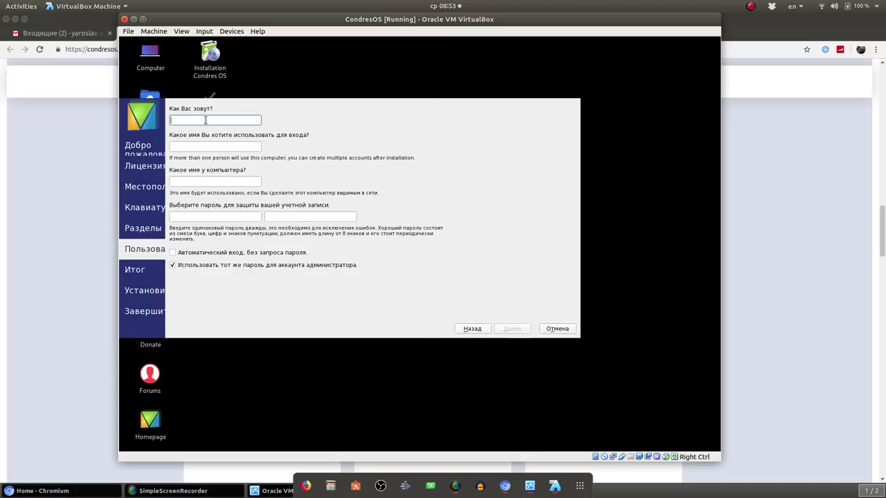
# Create user 'admin' with the account password and turn on automatic login
pyautogui.write('admin')
pyautogui.click(229, 216)
pyautogui.write('admin123')
pyautogui.press('Tab')
pyautogui.write('admin123')
pyautogui.click(260, 256)
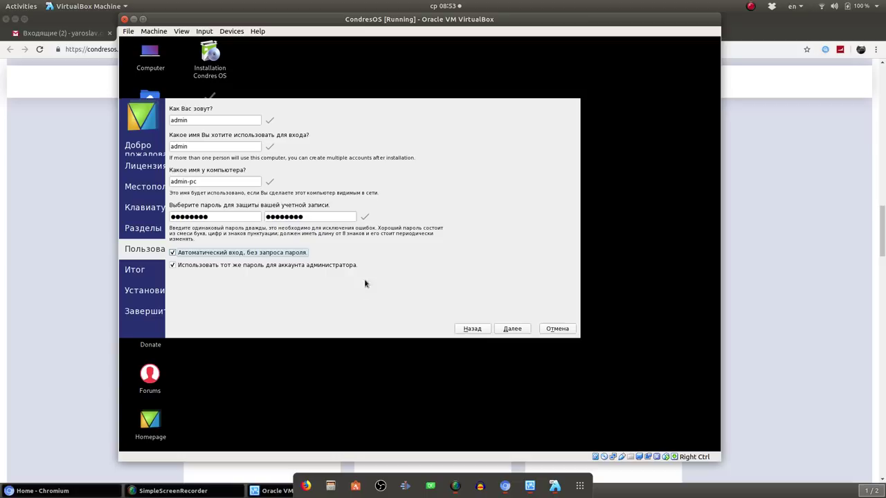
# Start the Condres OS installation from the summary and switch to Chromium on the host
pyautogui.click(511, 329)
pyautogui.click(510, 345)
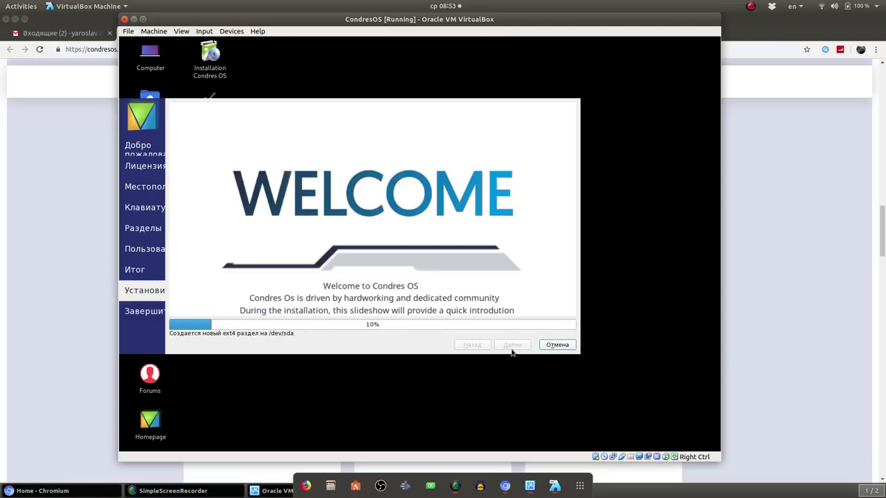
pyautogui.click(770, 225)
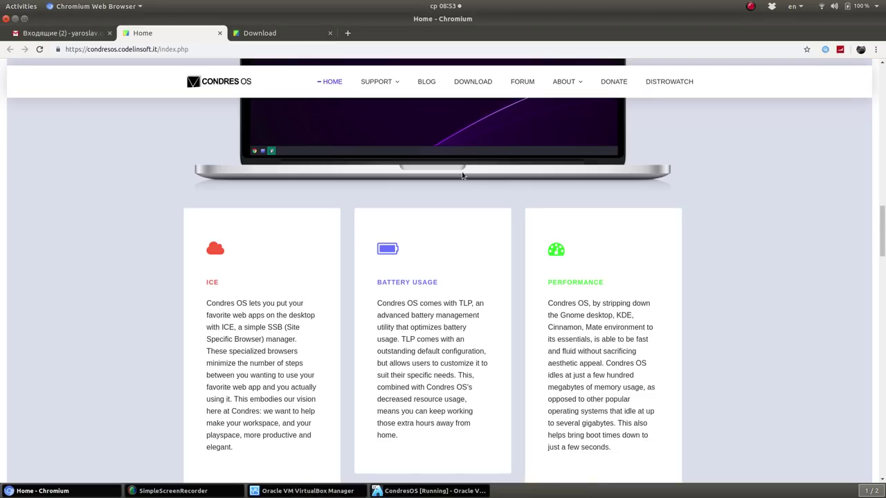
# Read the Battery Usage and Syncthing cards on the Condres OS home page, then return to VirtualBox
pyautogui.scroll(-2, 467, 286)
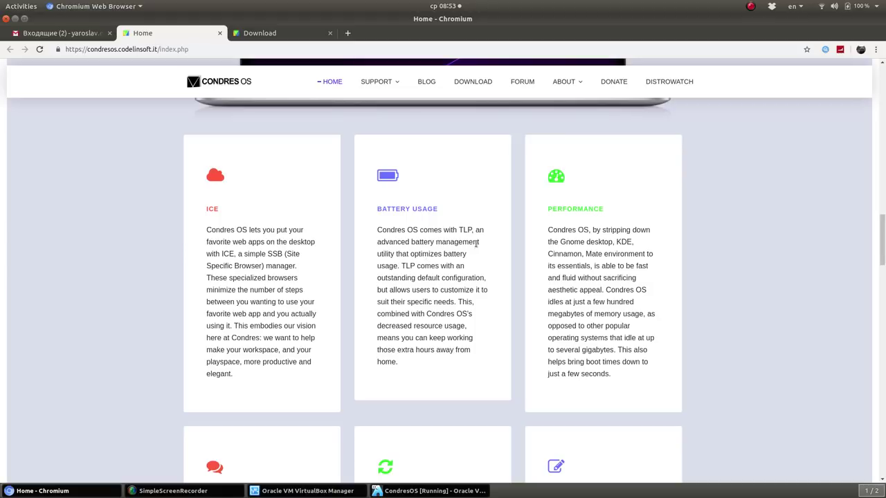
pyautogui.moveTo(380, 214); pyautogui.dragTo(434, 279)
pyautogui.click(434, 279)
pyautogui.scroll(-5, 587, 329)
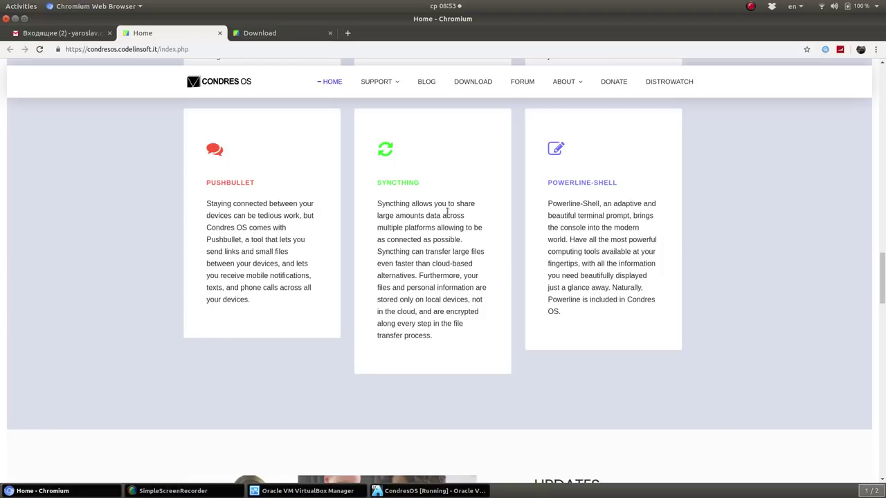
pyautogui.moveTo(377, 227); pyautogui.dragTo(419, 286)
pyautogui.click(418, 297)
pyautogui.moveTo(377, 228); pyautogui.dragTo(441, 299)
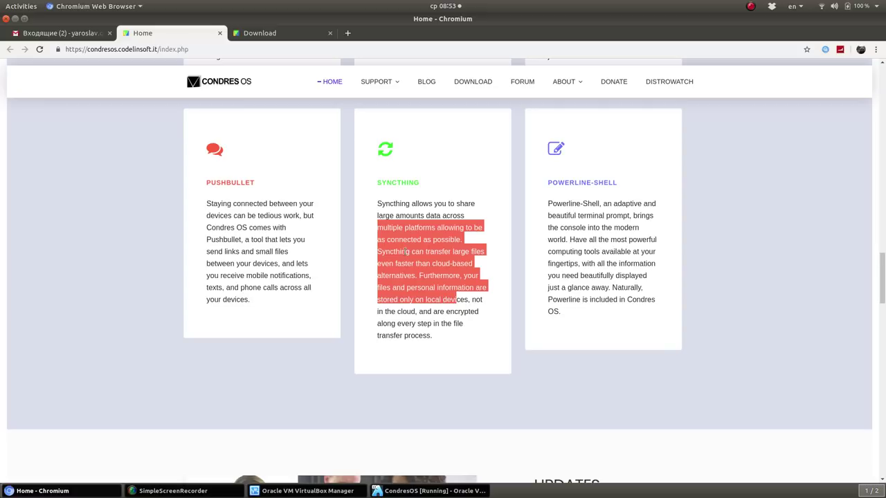
pyautogui.click(405, 252)
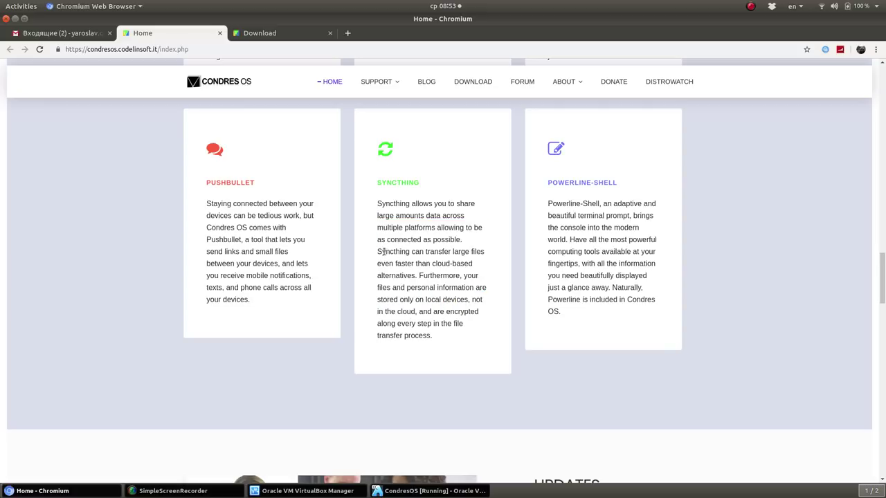
pyautogui.moveTo(406, 251); pyautogui.dragTo(425, 311)
pyautogui.click(396, 323)
pyautogui.click(429, 490)
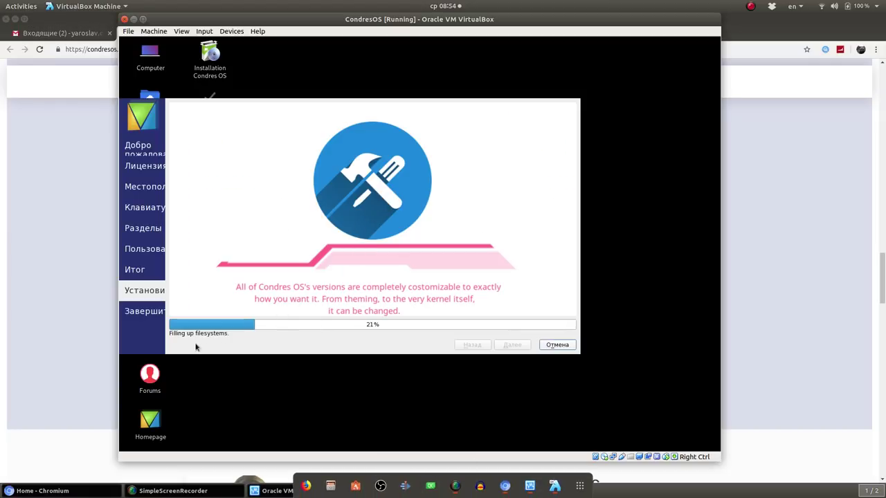
# Toggle between Chromium and VirtualBox to check the 21% progress, ending on Chromium
pyautogui.click(754, 203)
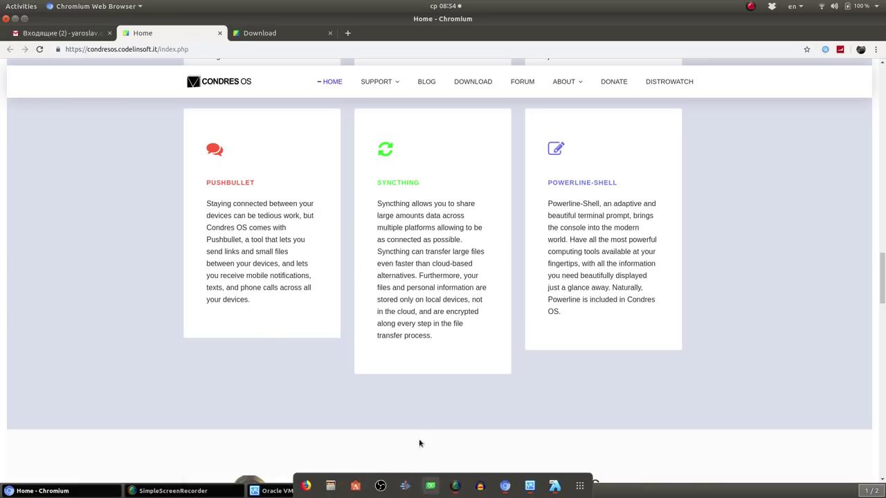
pyautogui.click(397, 490)
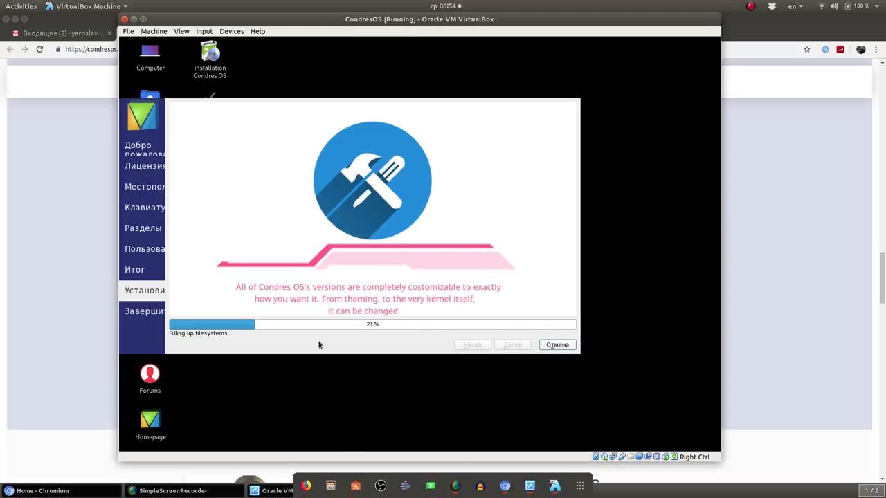
pyautogui.click(790, 231)
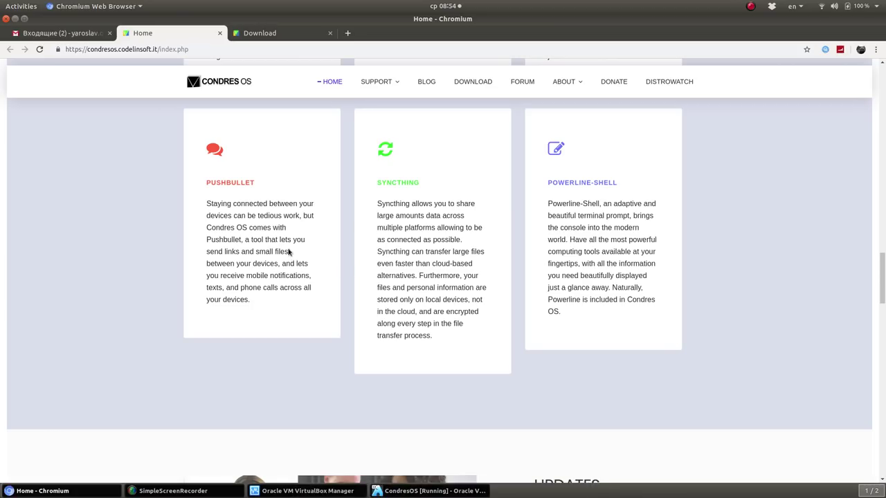
# Select and clear pieces of the Pushbullet card text, including the word 'mobile'
pyautogui.moveTo(215, 204); pyautogui.dragTo(246, 239)
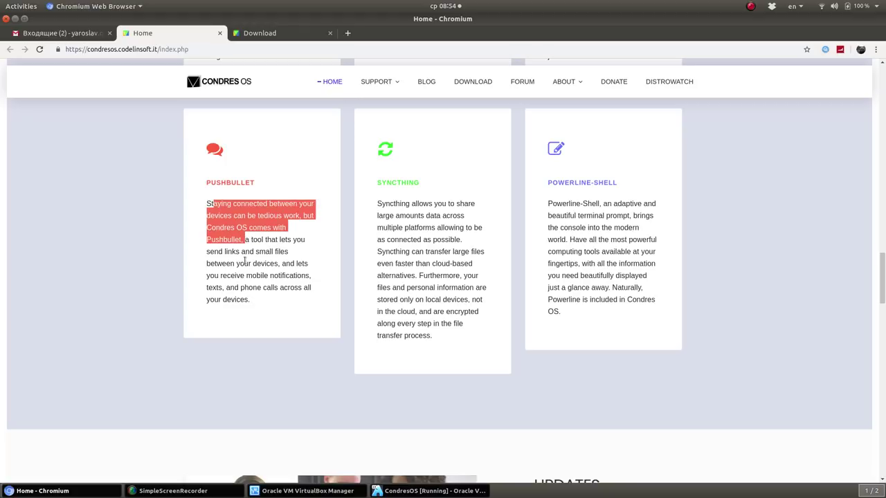
pyautogui.click(289, 260)
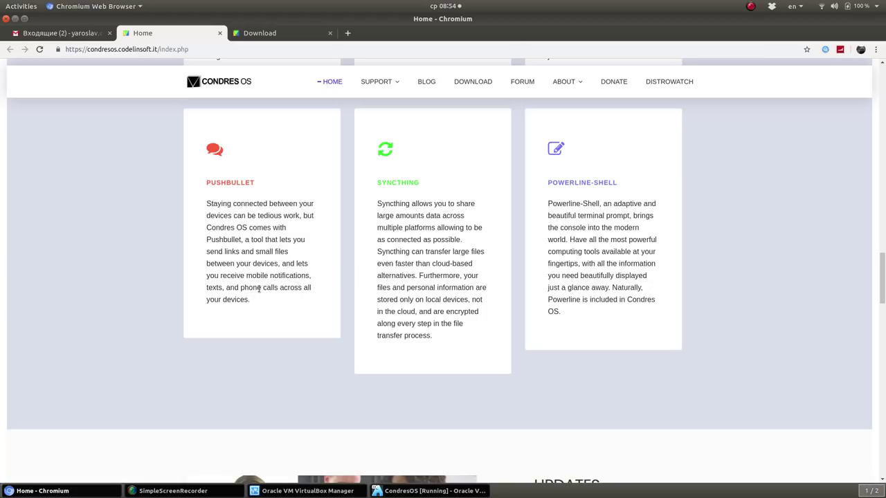
pyautogui.moveTo(282, 264); pyautogui.dragTo(301, 299)
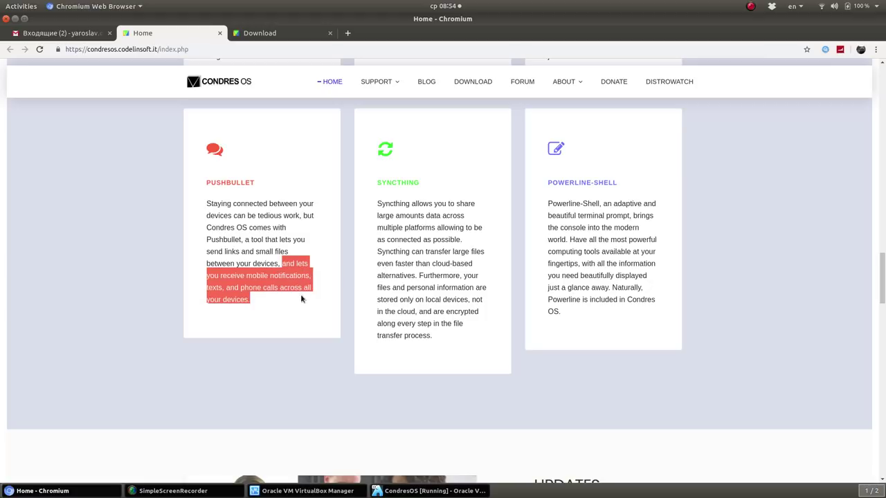
pyautogui.click(263, 298)
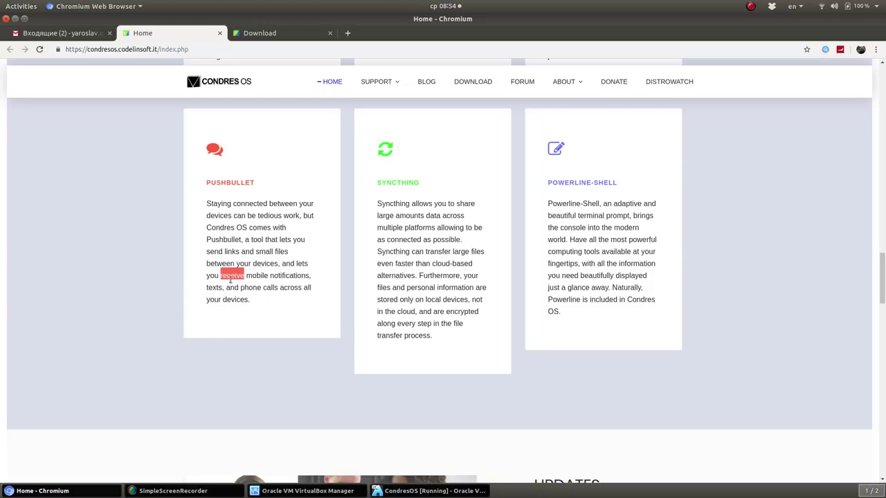
pyautogui.doubleClick(257, 275)
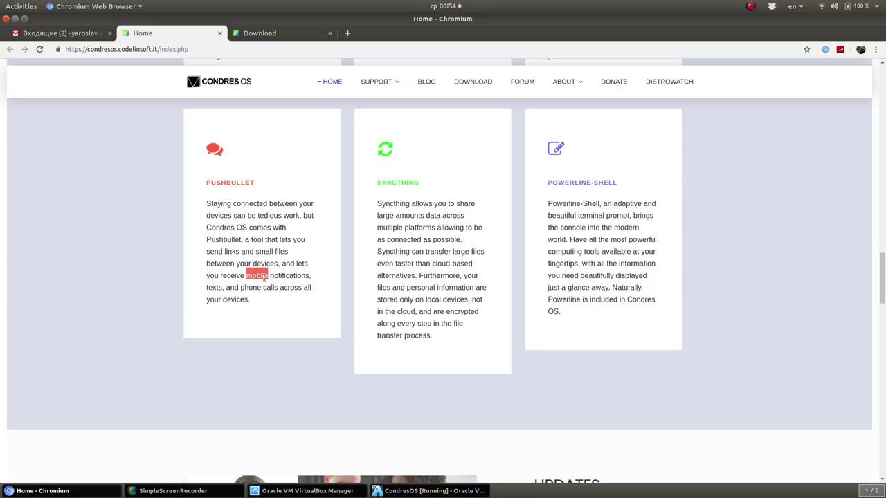
pyautogui.click(240, 297)
# Scroll back to the top, look through the Support submenu, and open the site's Blog page
pyautogui.scroll(15, 253, 325)
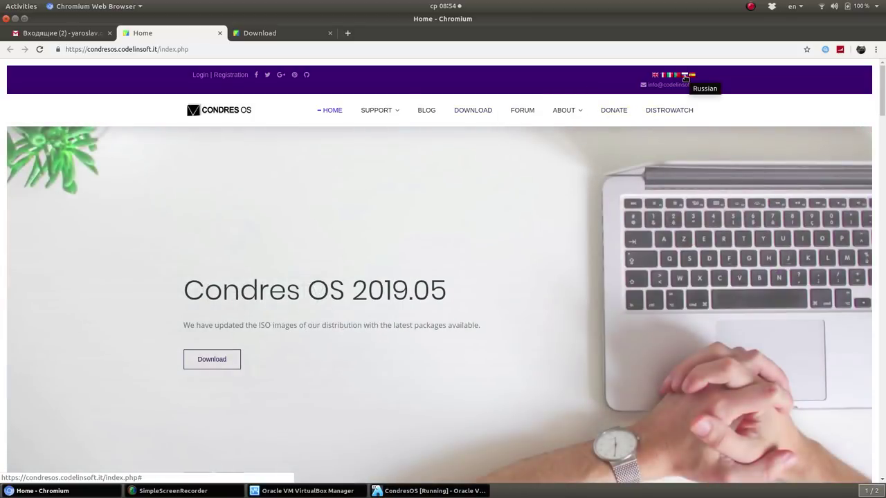
pyautogui.click(386, 112)
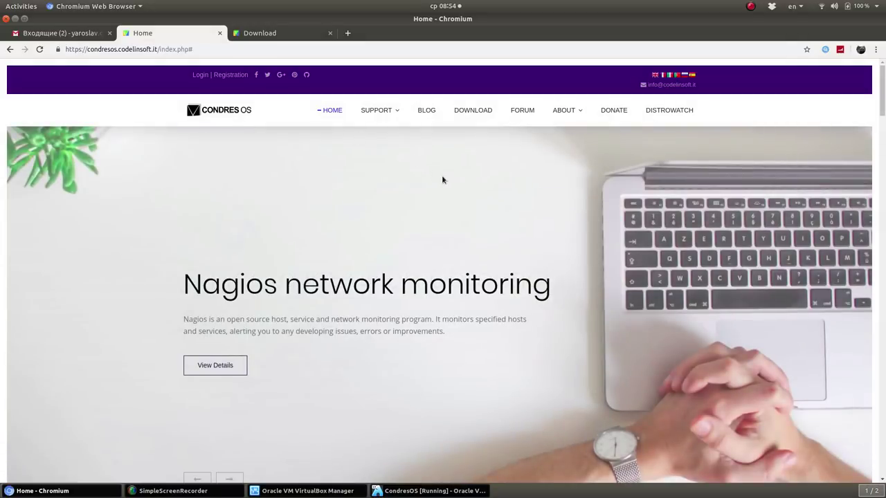
pyautogui.moveTo(422, 169)
pyautogui.scroll(-15, 424, 200)
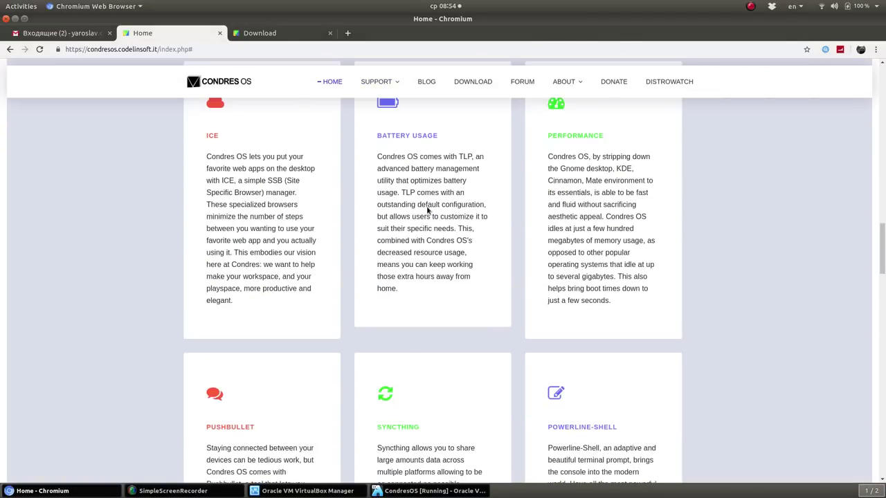
pyautogui.scroll(-4, 422, 209)
pyautogui.scroll(12, 418, 209)
pyautogui.scroll(6, 419, 208)
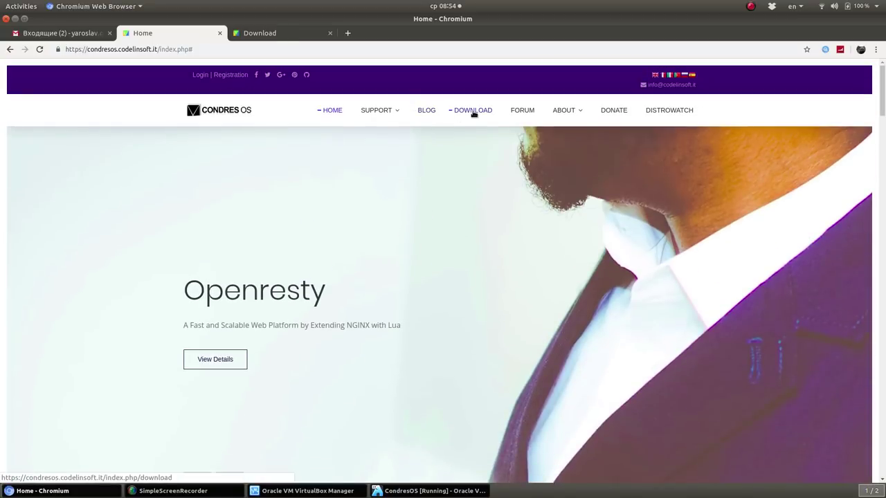
pyautogui.moveTo(566, 110)
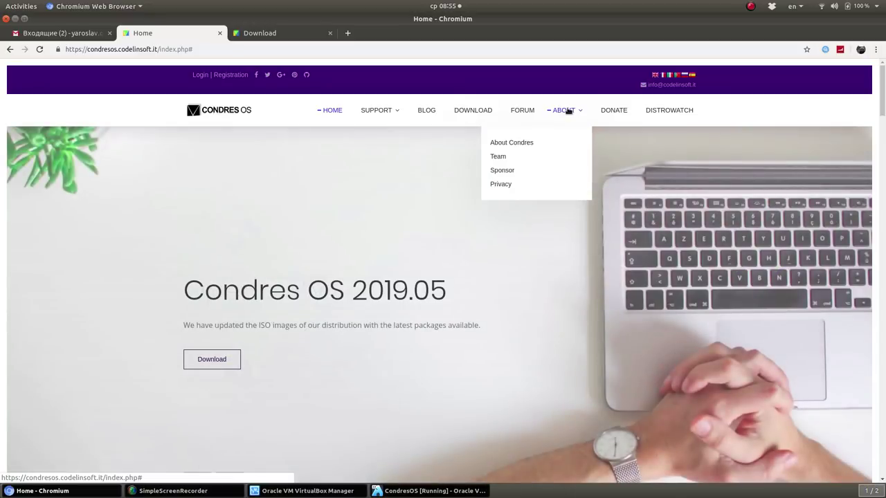
pyautogui.click(431, 112)
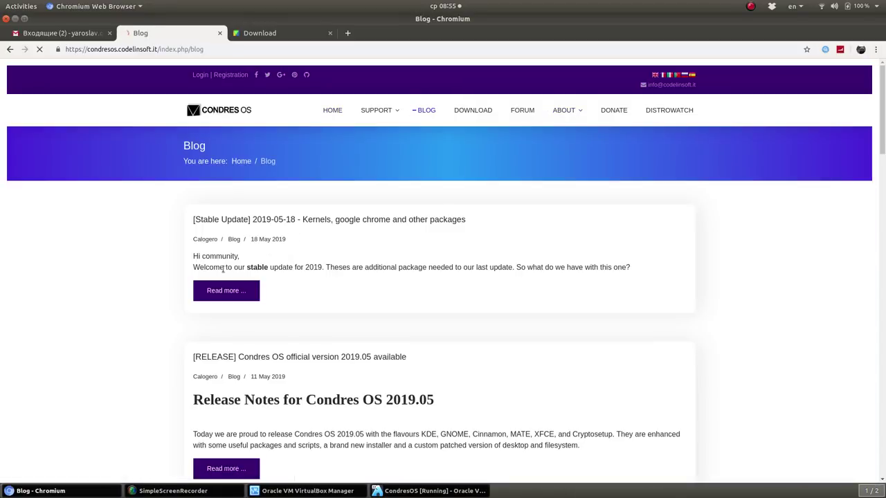
# Scroll through the first Blog listing down to the pagination bar and jump to page 10
pyautogui.scroll(-2, 212, 247)
pyautogui.scroll(-14, 212, 247)
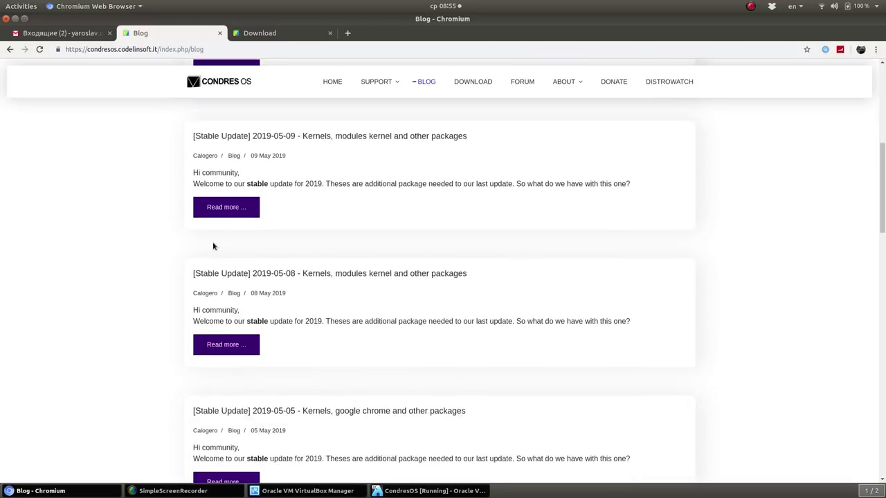
pyautogui.scroll(-7, 228, 233)
pyautogui.scroll(3, 228, 232)
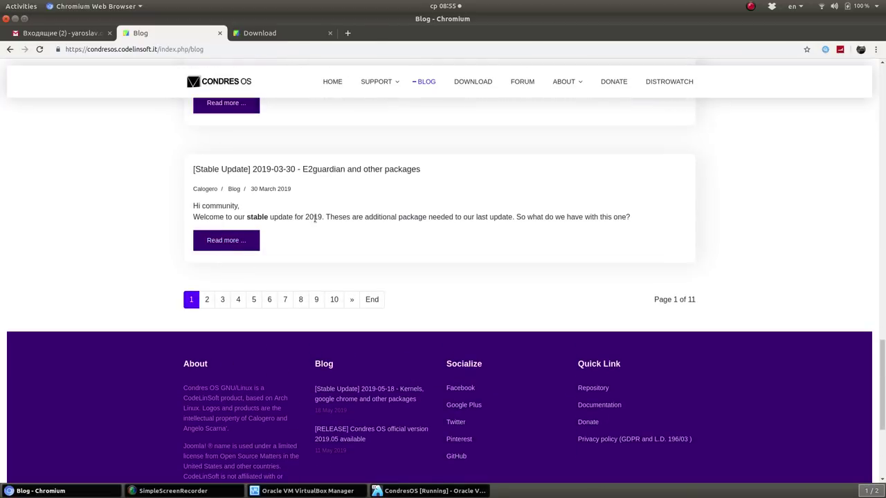
pyautogui.scroll(3, 334, 304)
pyautogui.scroll(1, 367, 214)
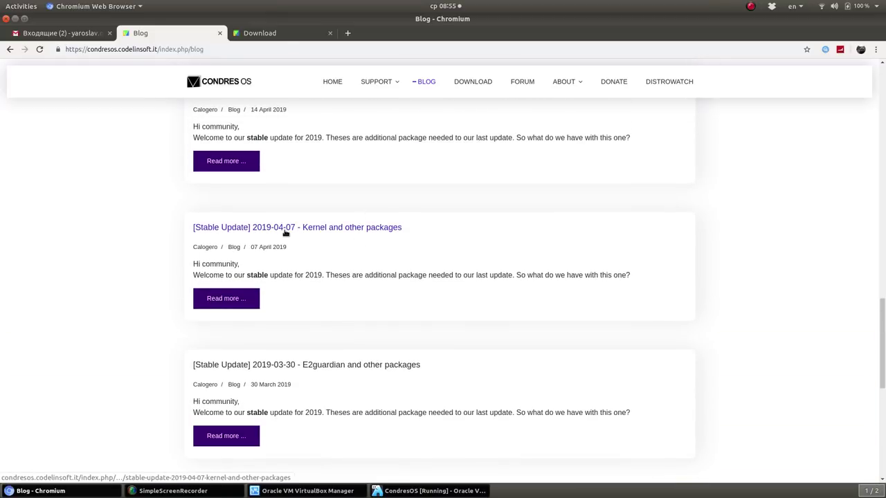
pyautogui.scroll(10, 311, 286)
pyautogui.scroll(18, 312, 286)
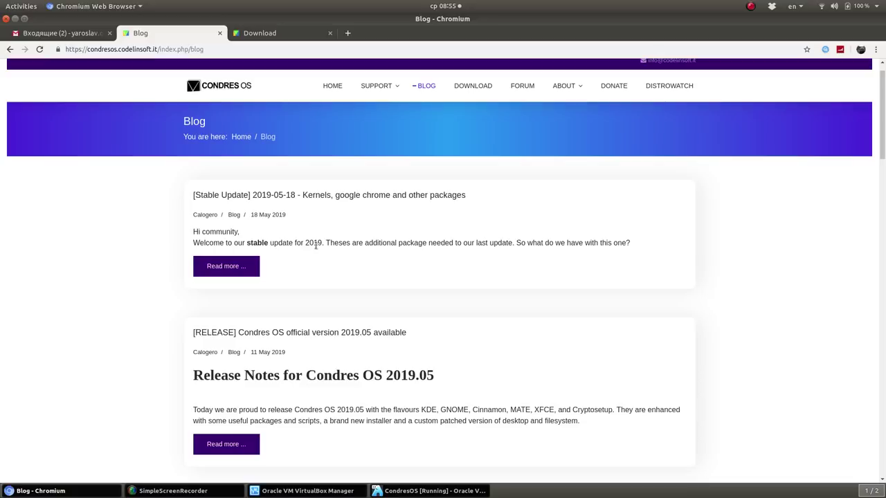
pyautogui.scroll(-5, 315, 246)
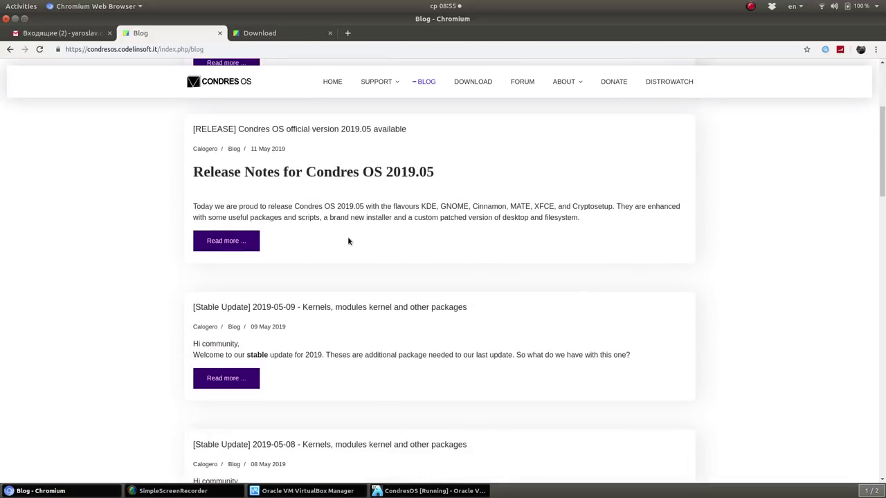
pyautogui.scroll(-8, 348, 241)
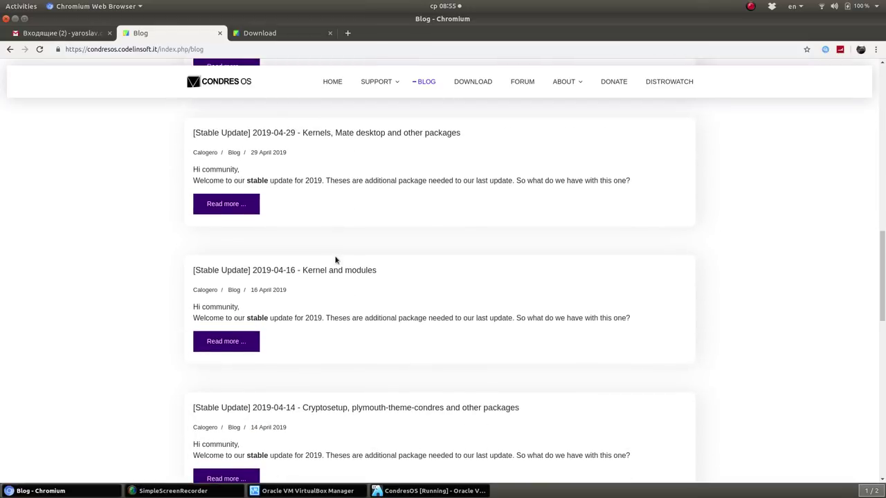
pyautogui.scroll(-6, 297, 276)
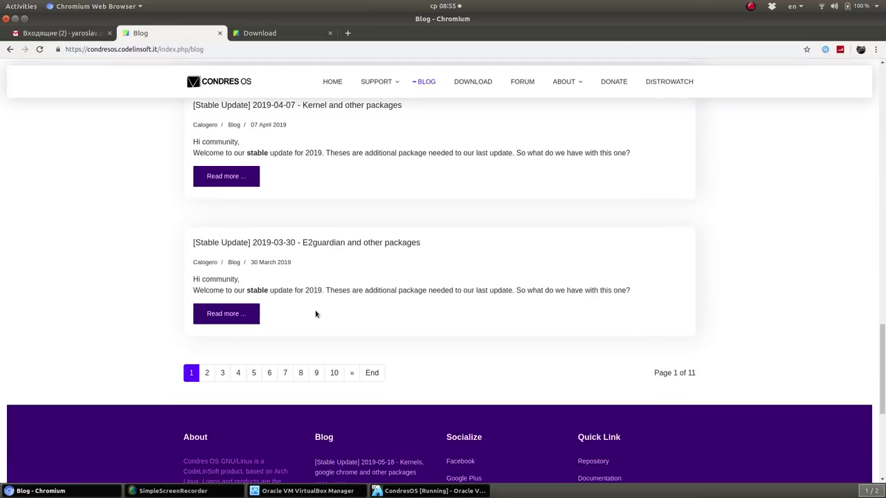
pyautogui.click(332, 374)
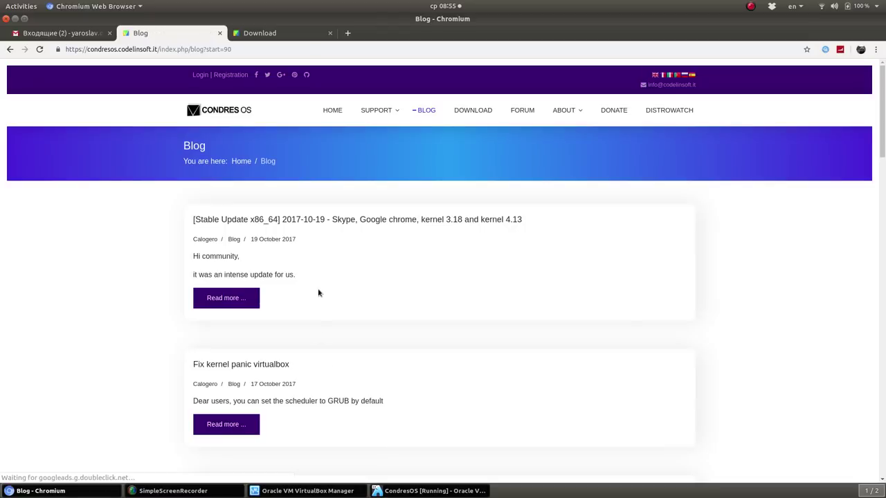
# Browse blog page 10, selecting the 32-bit version post title and the words 'is' and 'Mate'
pyautogui.scroll(-7, 313, 285)
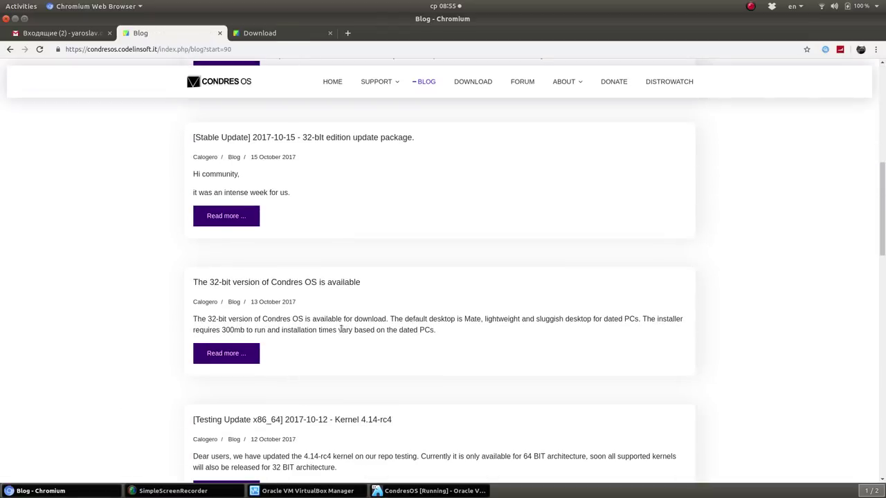
pyautogui.scroll(-9, 339, 324)
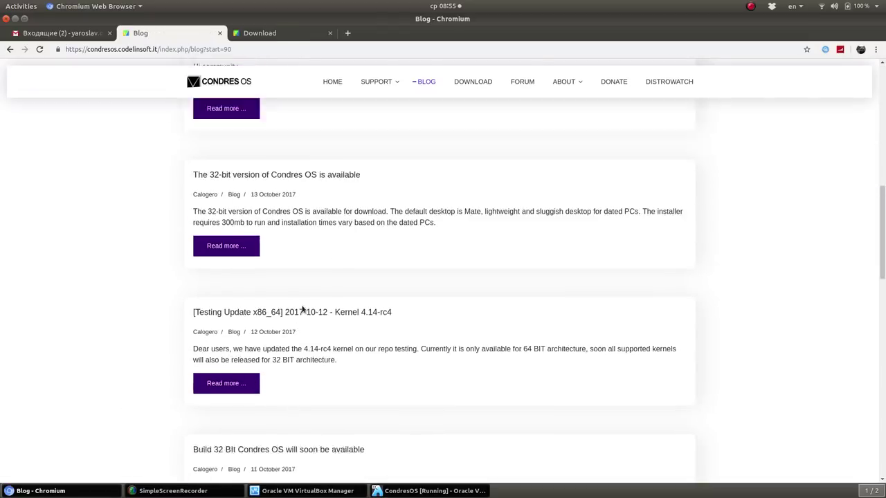
pyautogui.scroll(-4, 333, 379)
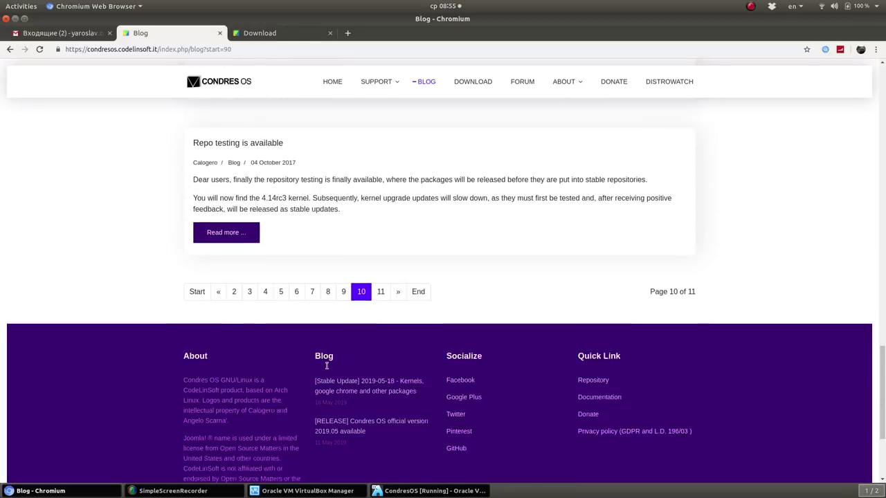
pyautogui.scroll(2, 307, 294)
pyautogui.scroll(4, 306, 294)
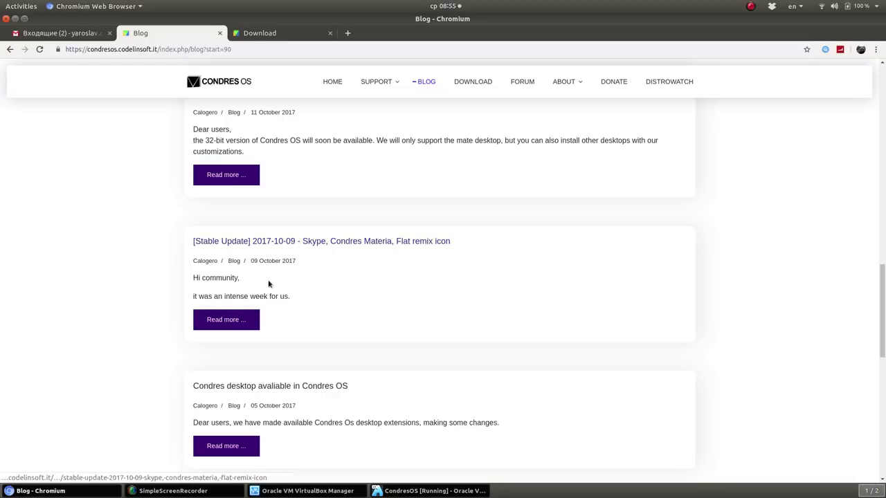
pyautogui.scroll(3, 269, 290)
pyautogui.scroll(2, 326, 226)
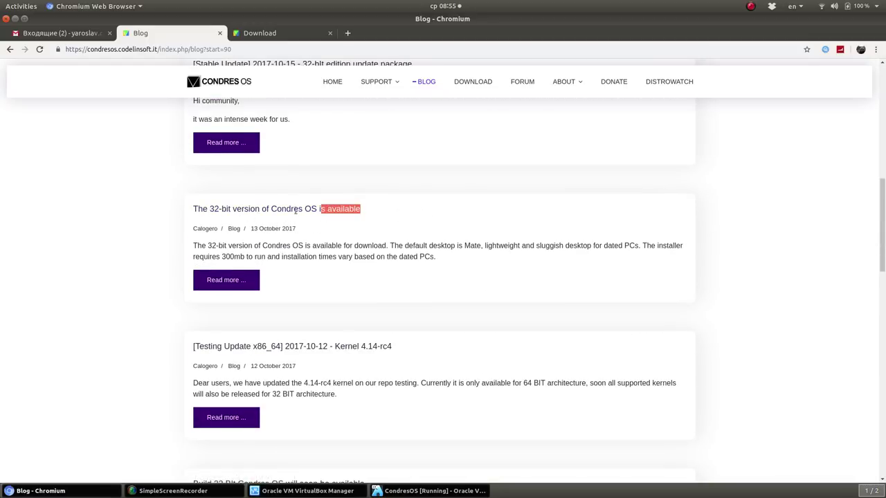
pyautogui.moveTo(191, 219); pyautogui.dragTo(182, 203)
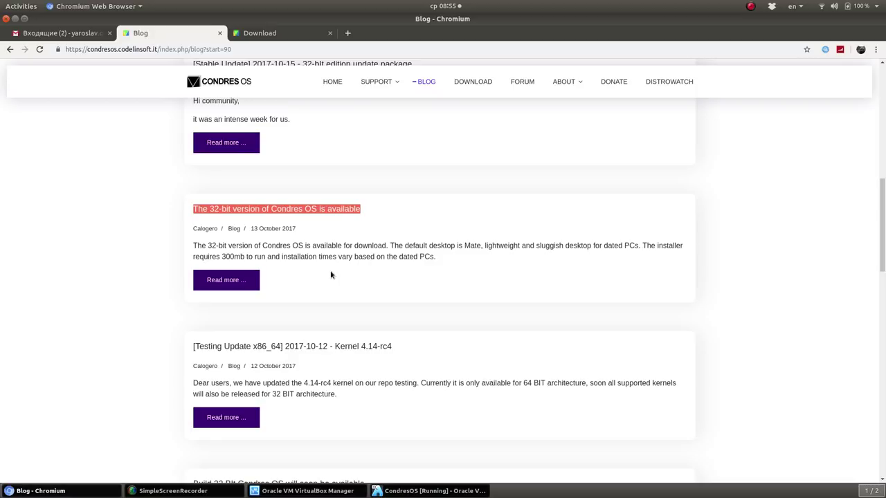
pyautogui.doubleClick(459, 245)
pyautogui.doubleClick(472, 246)
pyautogui.scroll(-10, 417, 246)
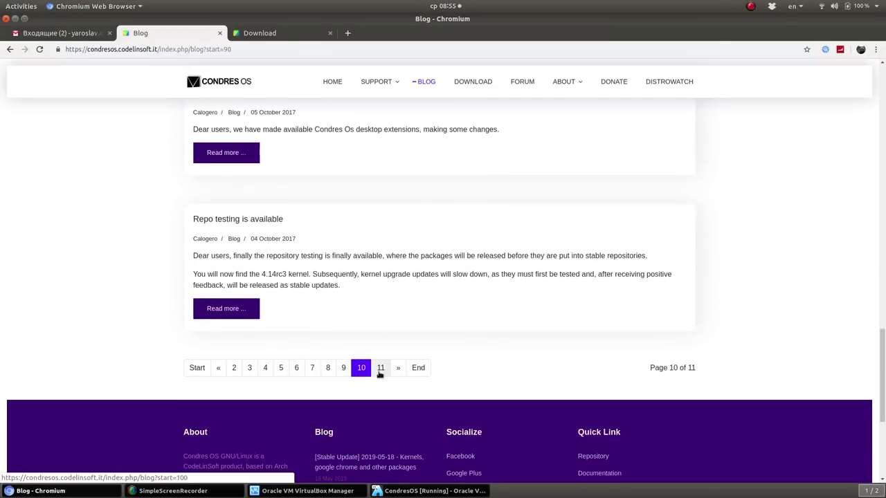
# Open blog page 6, scroll through it, then go back to page 1
pyautogui.click(294, 369)
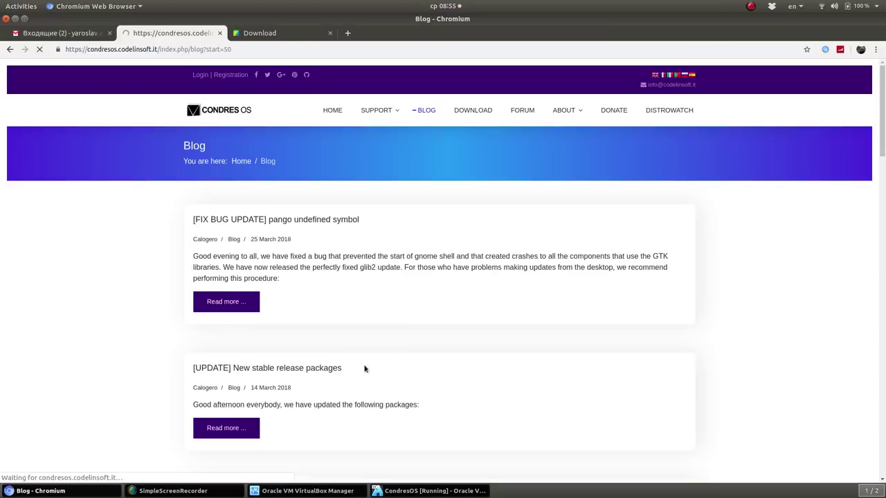
pyautogui.scroll(-4, 426, 270)
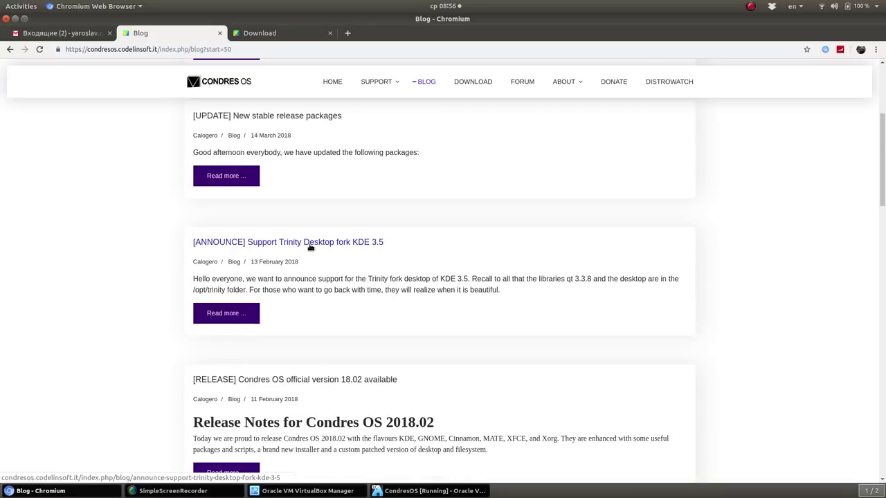
pyautogui.scroll(-14, 315, 252)
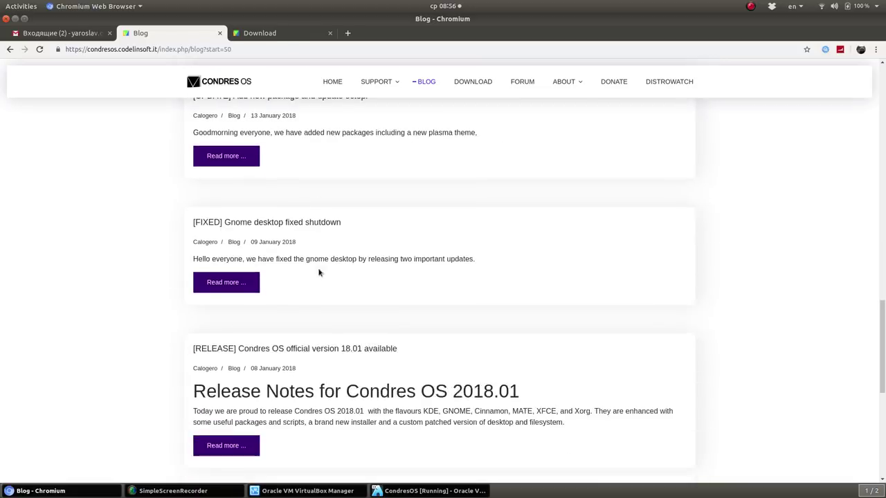
pyautogui.scroll(-4, 319, 270)
pyautogui.click(234, 285)
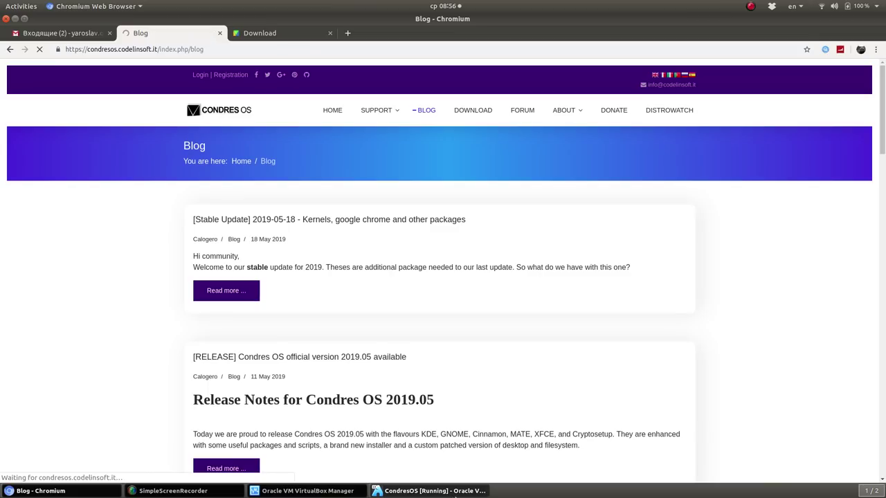
# Check the installer progress, then return to the blog and highlight the release notes' desktop flavours list
pyautogui.click(435, 491)
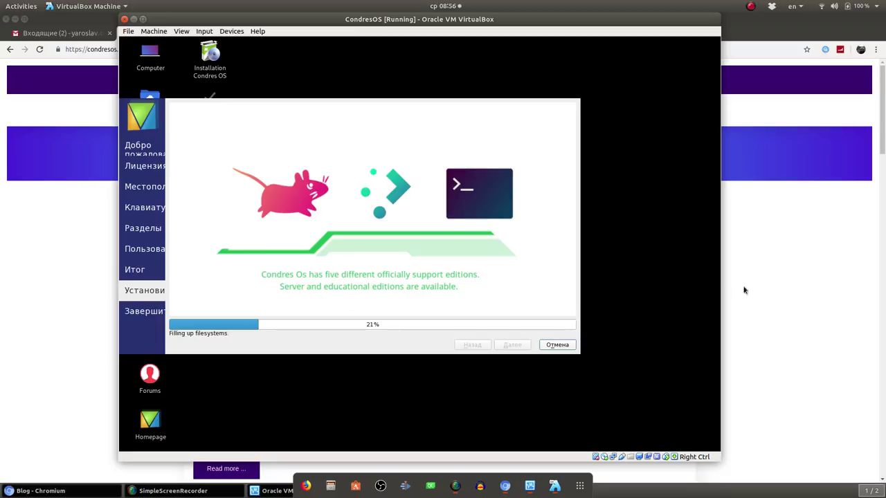
pyautogui.click(782, 279)
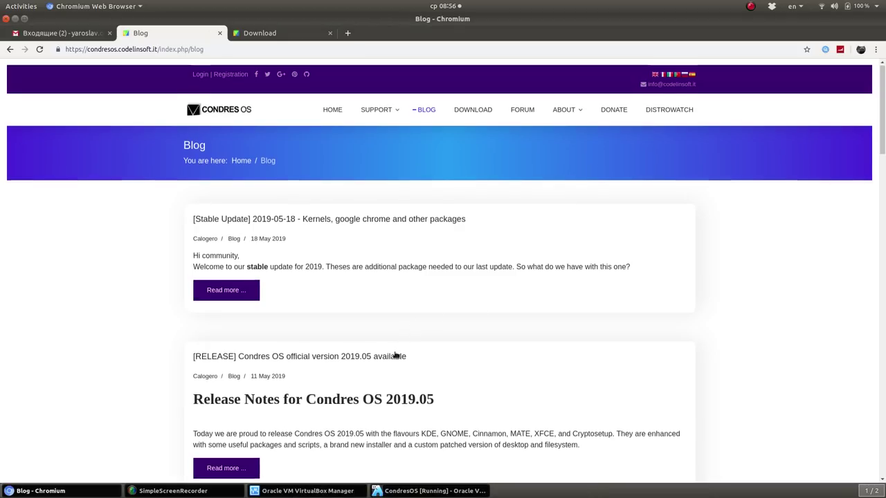
pyautogui.scroll(-1, 398, 356)
pyautogui.moveTo(446, 335); pyautogui.dragTo(165, 328)
pyautogui.scroll(-5, 419, 355)
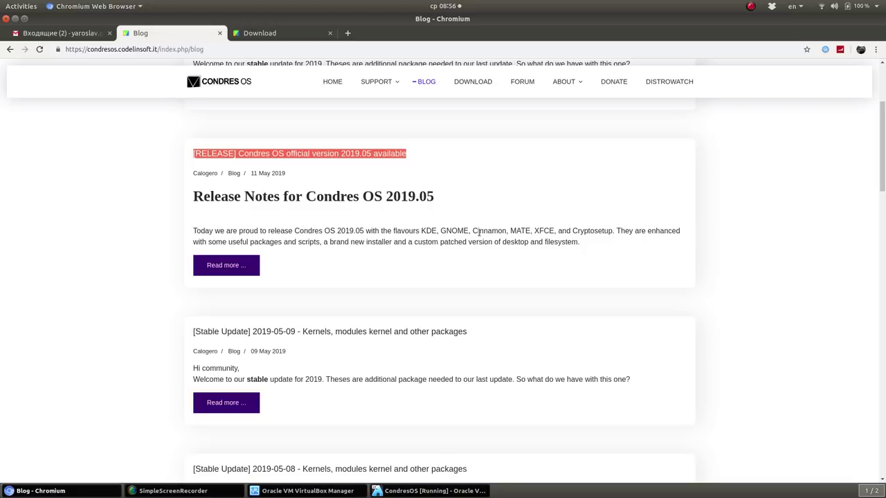
pyautogui.moveTo(620, 232); pyautogui.dragTo(418, 232)
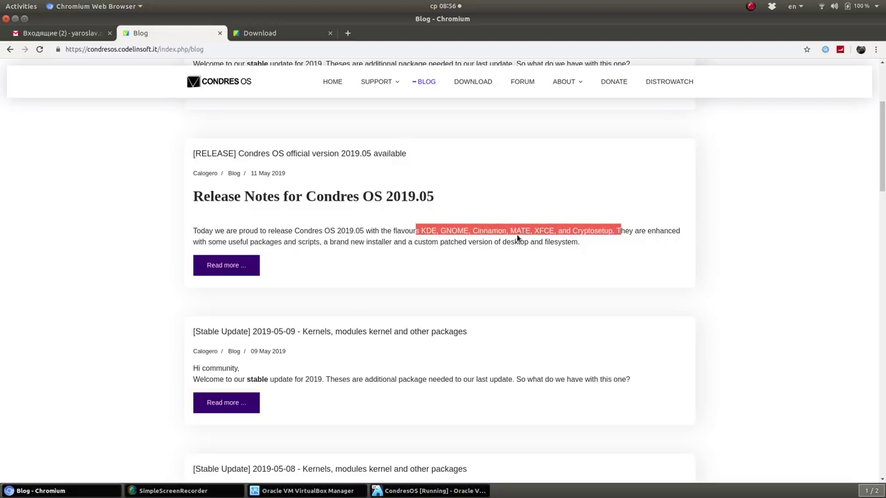
pyautogui.click(496, 233)
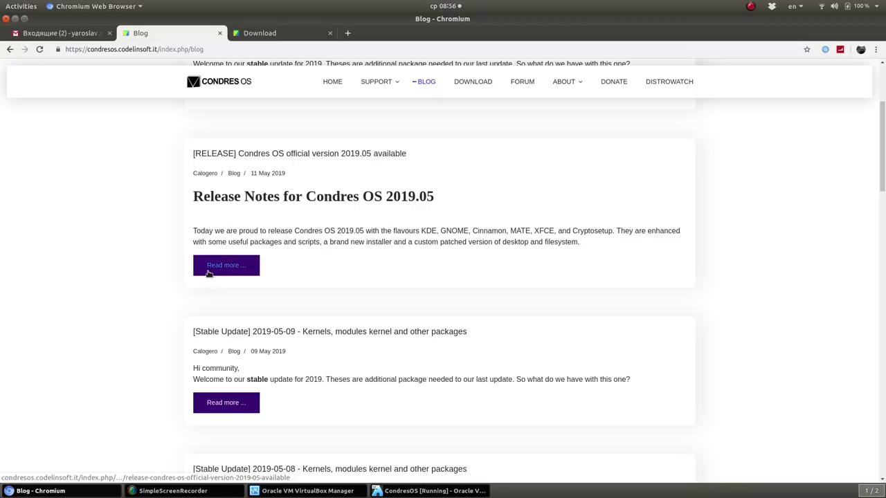
# Scroll further through the blog posts and switch to the Condres OS Download page
pyautogui.scroll(-1, 290, 304)
pyautogui.scroll(-3, 289, 304)
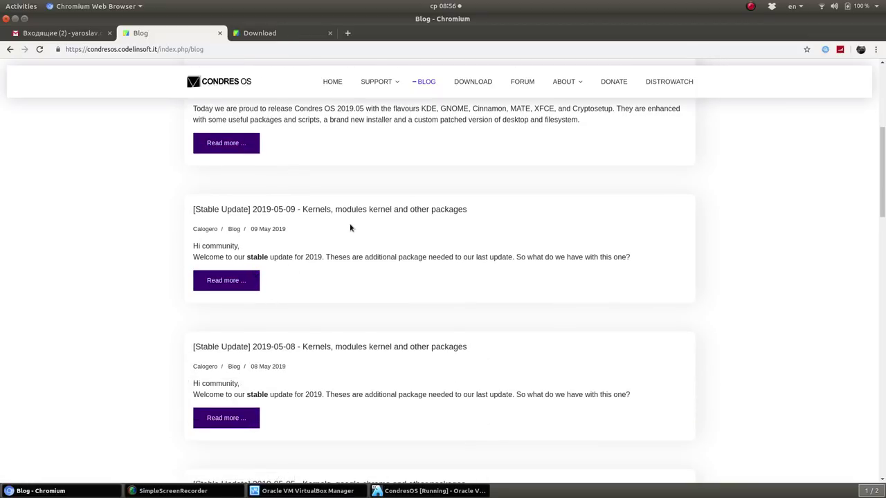
pyautogui.scroll(-5, 351, 228)
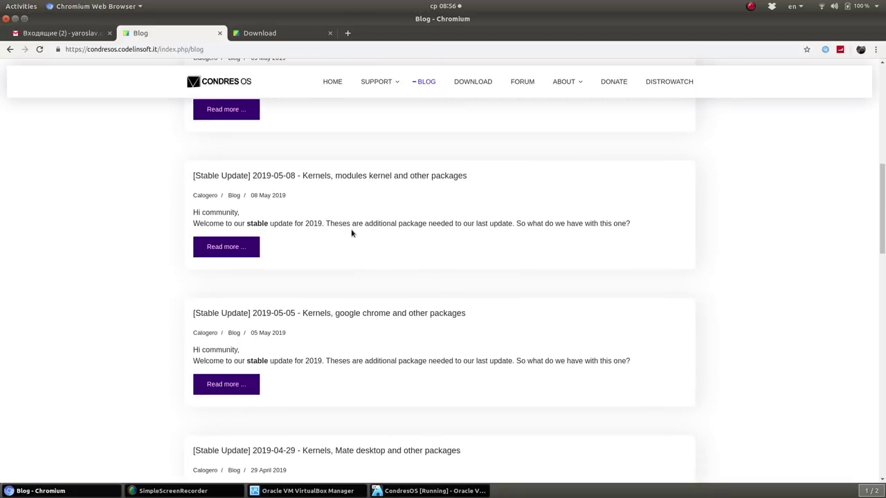
pyautogui.scroll(-4, 343, 277)
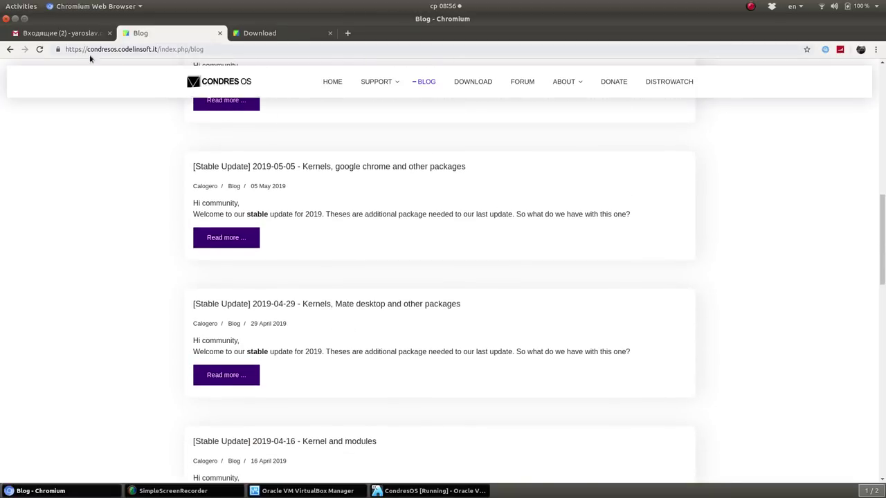
pyautogui.click(268, 40)
pyautogui.scroll(-1, 443, 282)
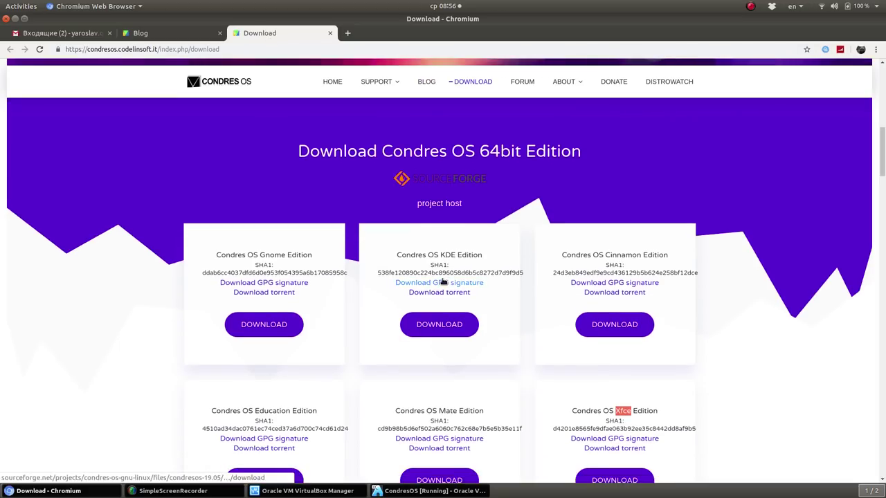
pyautogui.scroll(-6, 442, 280)
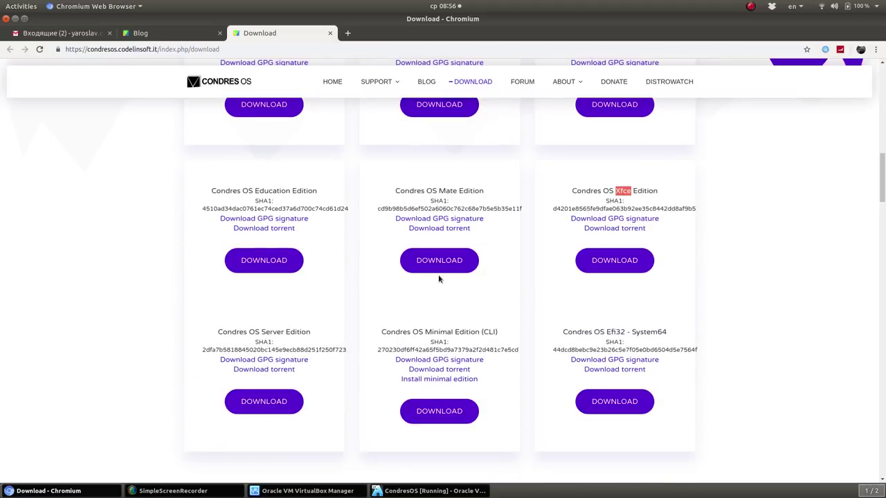
pyautogui.scroll(-3, 330, 278)
pyautogui.scroll(15, 330, 279)
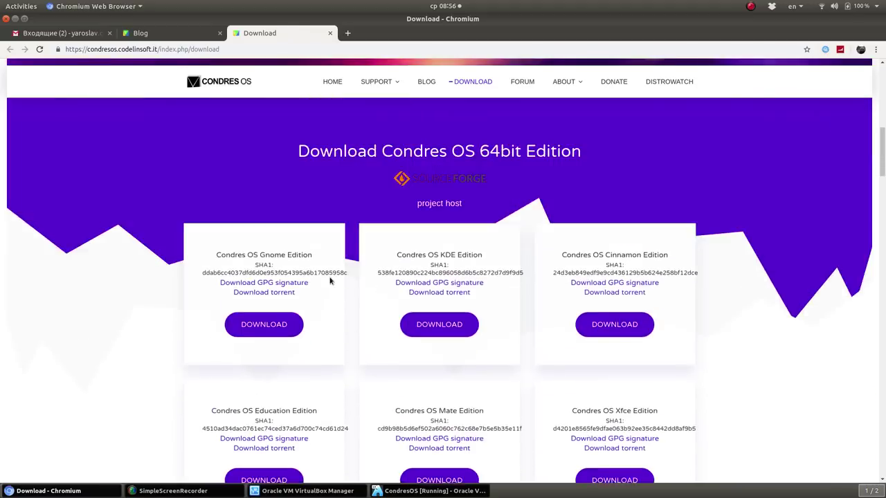
pyautogui.scroll(6, 399, 193)
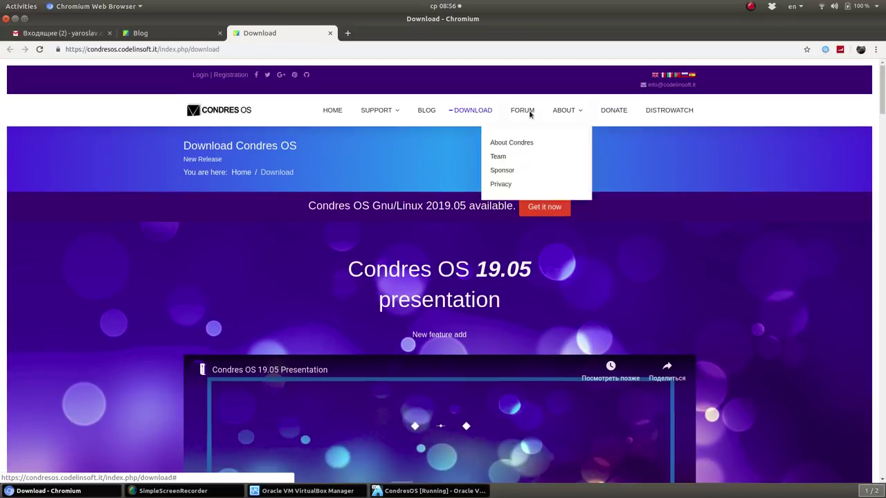
pyautogui.click(395, 491)
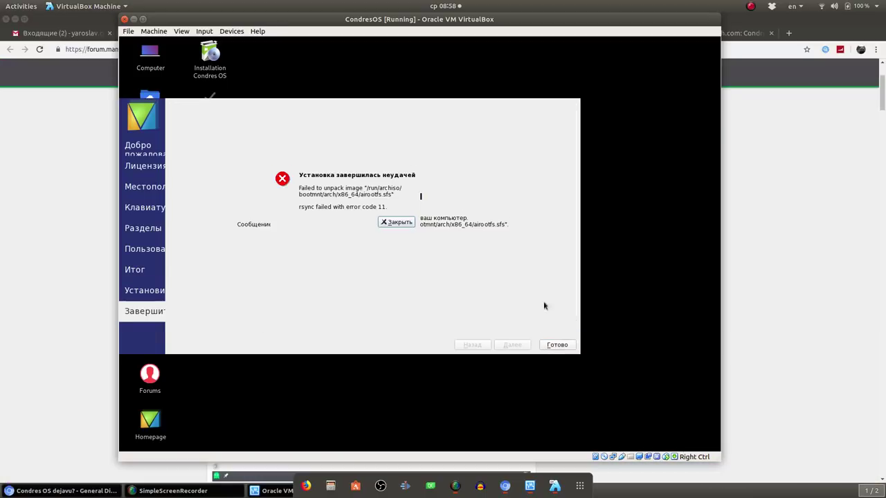
# Close the rsync error dialog, shift the VM window right, and bring the Manjaro forum thread forward
pyautogui.click(395, 223)
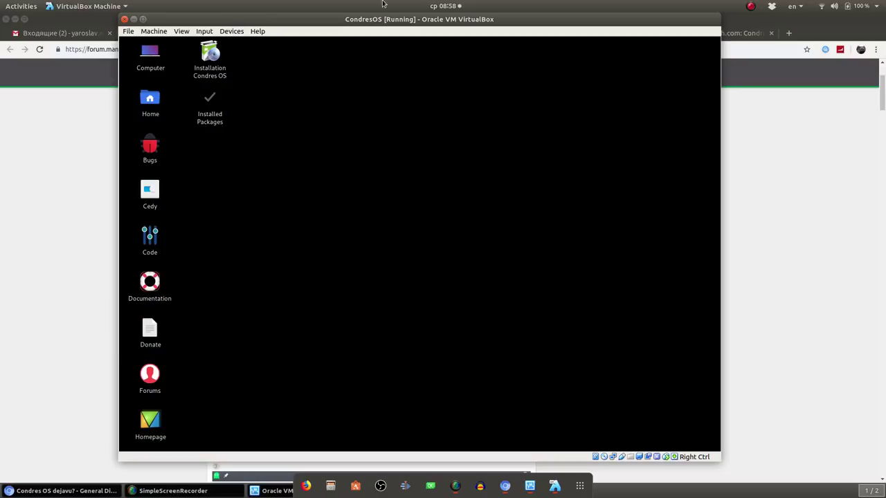
pyautogui.moveTo(380, 20); pyautogui.dragTo(452, 20)
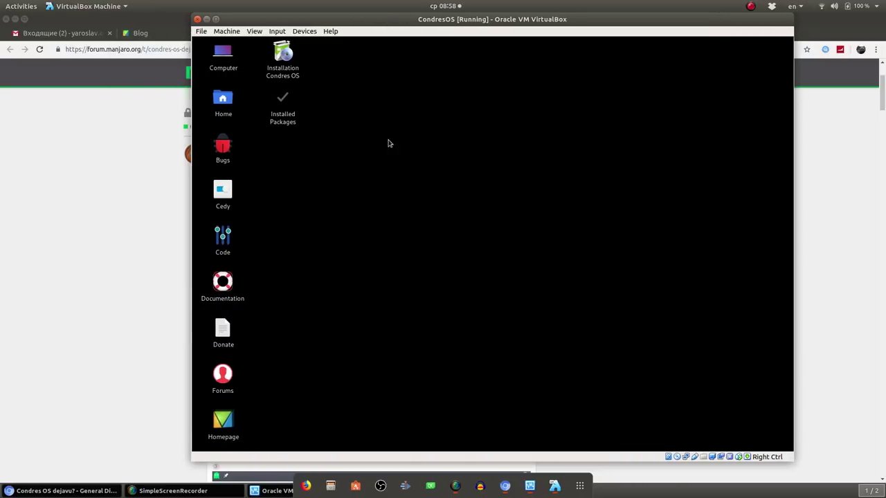
pyautogui.click(833, 166)
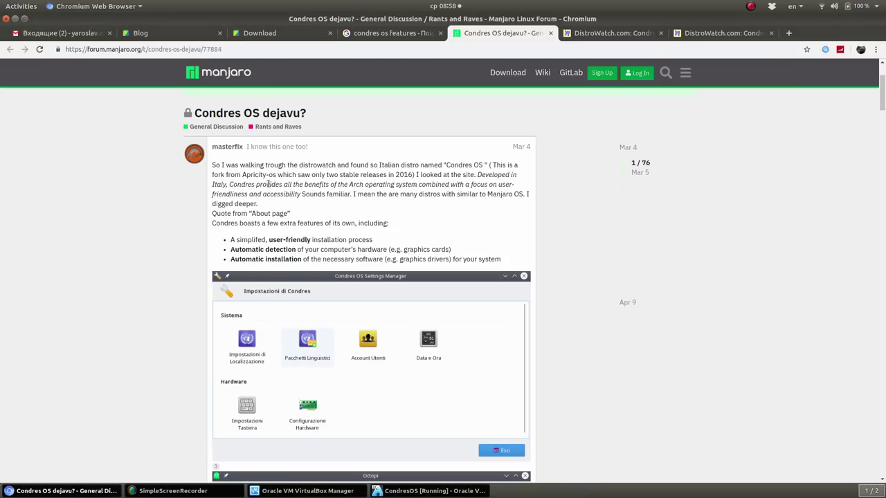
# Read the forum post, highlighting its automatic hardware detection and installation feature lines
pyautogui.scroll(-3, 268, 185)
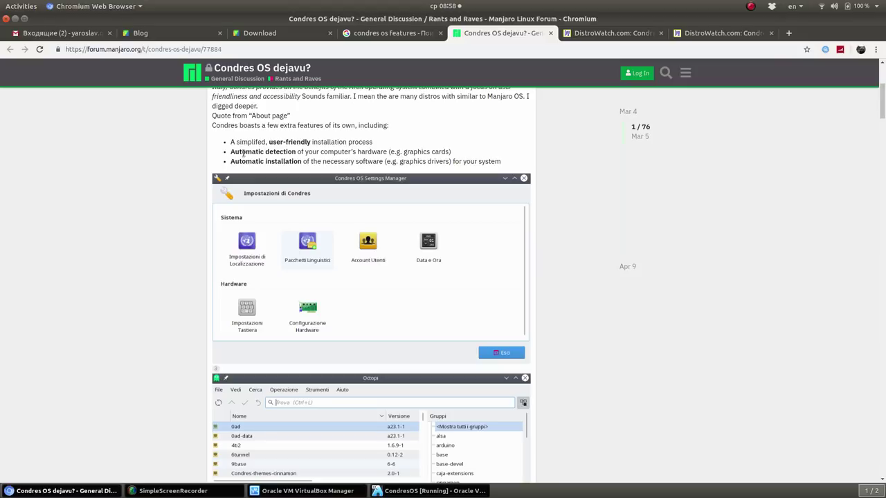
pyautogui.moveTo(232, 148); pyautogui.dragTo(393, 153)
pyautogui.click(400, 148)
pyautogui.click(347, 141)
pyautogui.click(377, 160)
pyautogui.moveTo(234, 164); pyautogui.dragTo(521, 165)
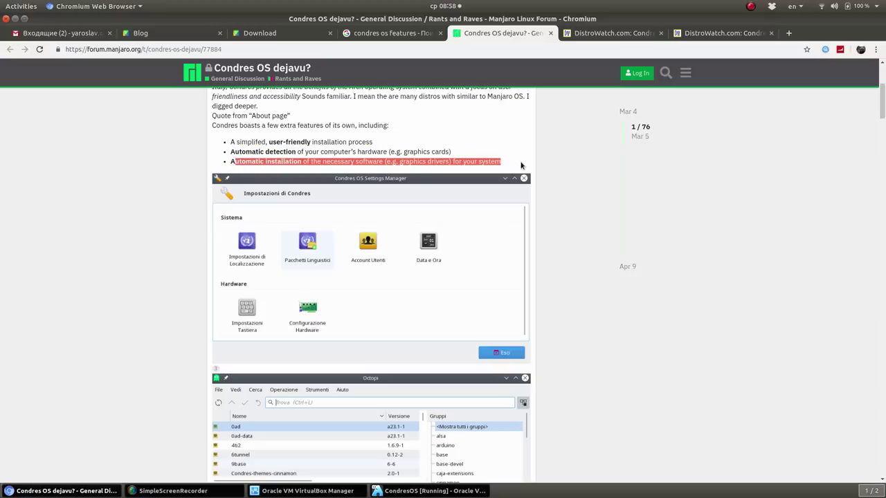
pyautogui.click(386, 161)
pyautogui.doubleClick(377, 161)
pyautogui.moveTo(394, 164); pyautogui.dragTo(462, 162)
pyautogui.scroll(-5, 499, 148)
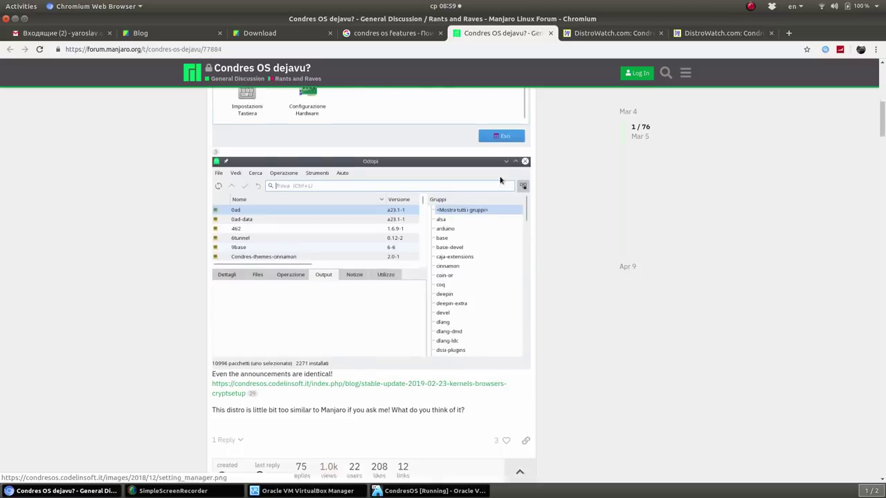
pyautogui.scroll(-5, 501, 169)
pyautogui.scroll(-8, 415, 234)
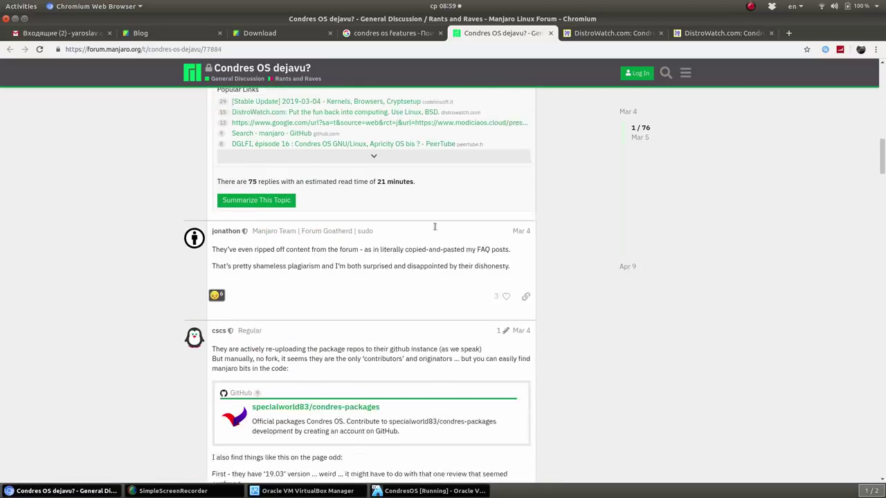
# Close the forum and duplicate DistroWatch tabs and return to the CondresOS virtual machine
pyautogui.click(551, 33)
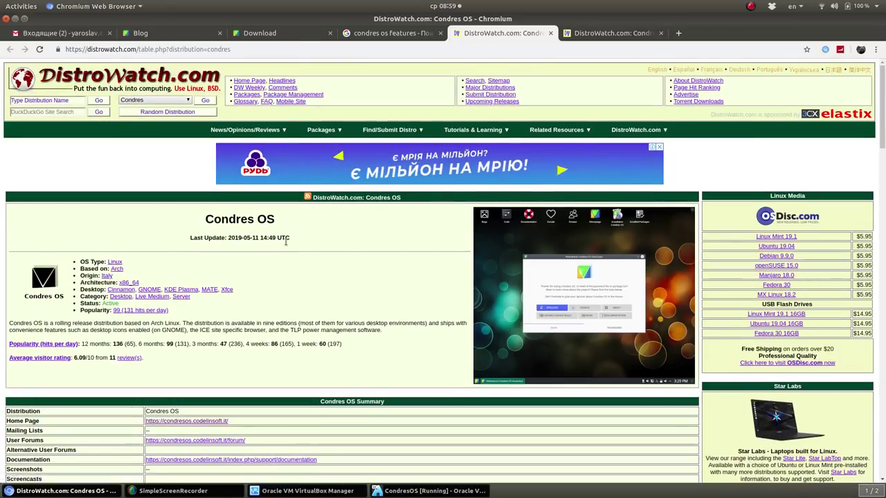
pyautogui.scroll(-15, 277, 242)
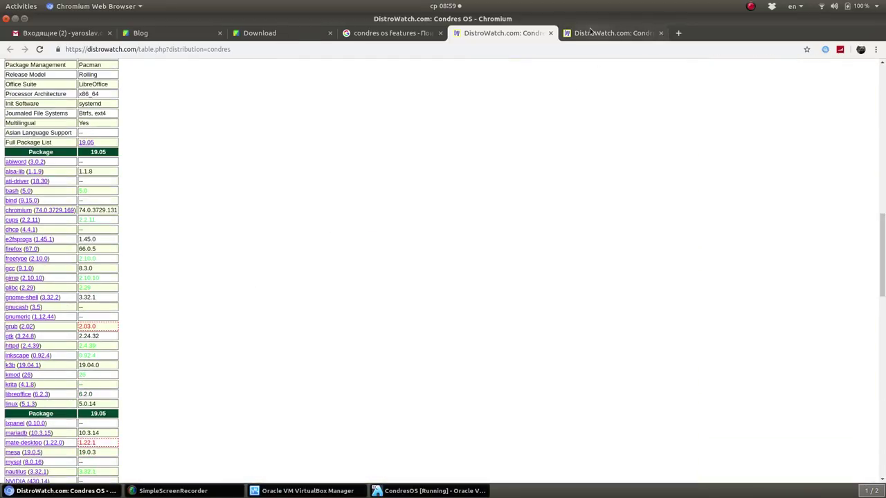
pyautogui.click(550, 35)
pyautogui.scroll(-5, 339, 221)
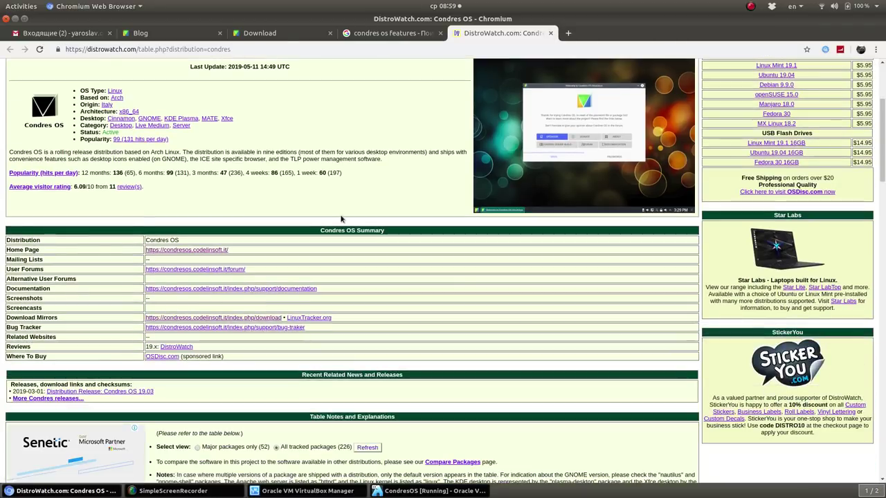
pyautogui.moveTo(356, 491)
pyautogui.click(415, 490)
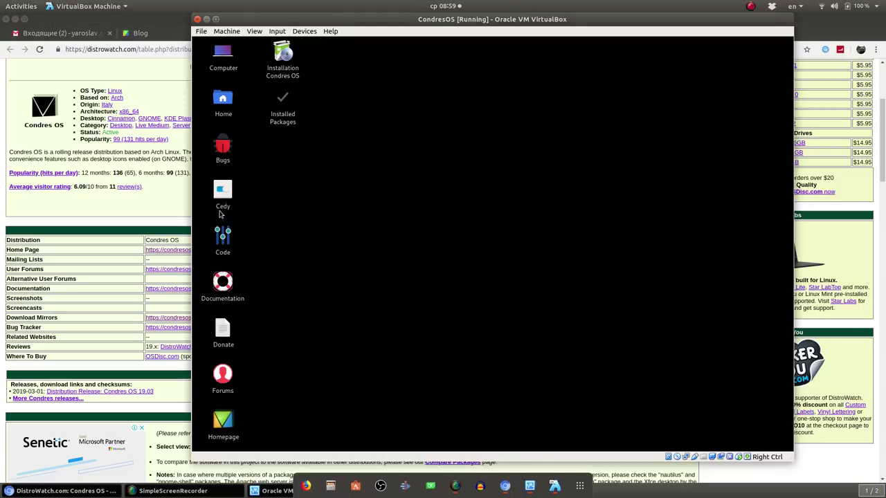
# Relaunch the Condres OS installer in American English, accept the license, and advance to Partitions
pyautogui.doubleClick(283, 73)
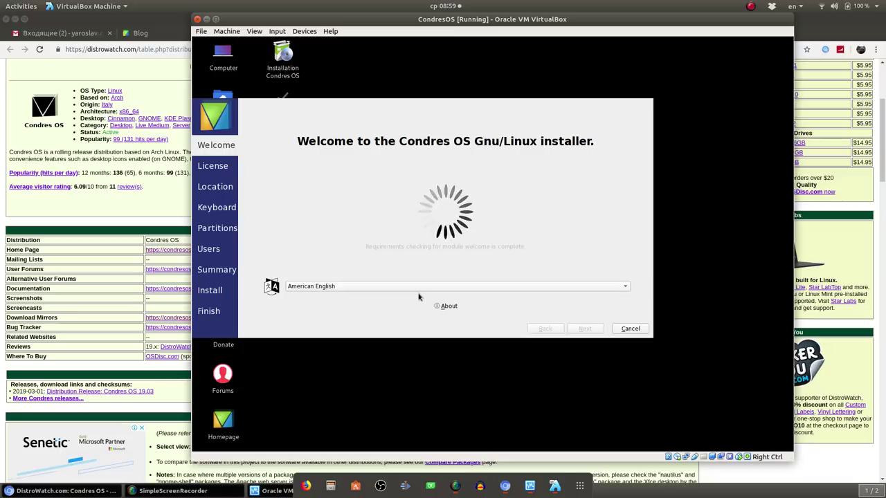
pyautogui.click(417, 289)
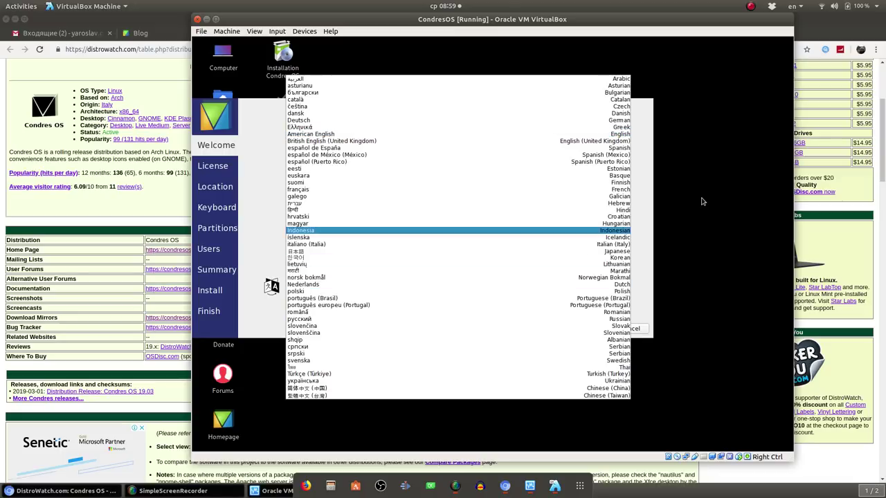
pyautogui.click(699, 129)
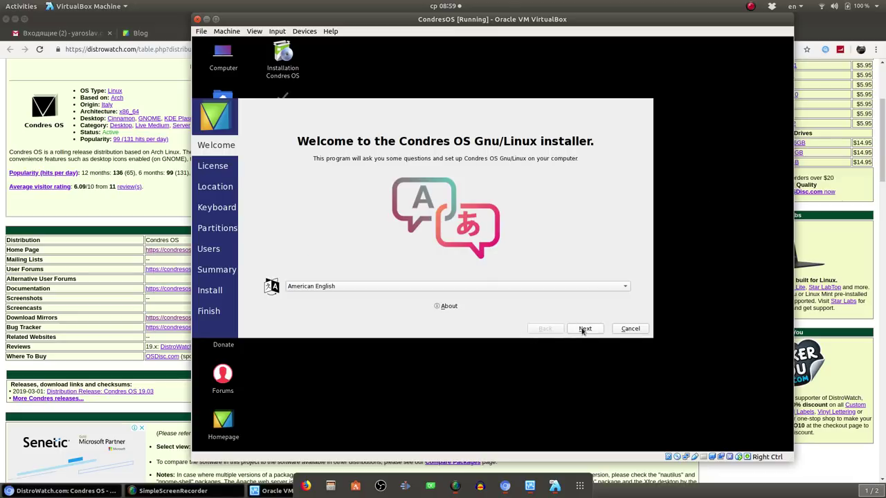
pyautogui.click(583, 329)
pyautogui.click(473, 310)
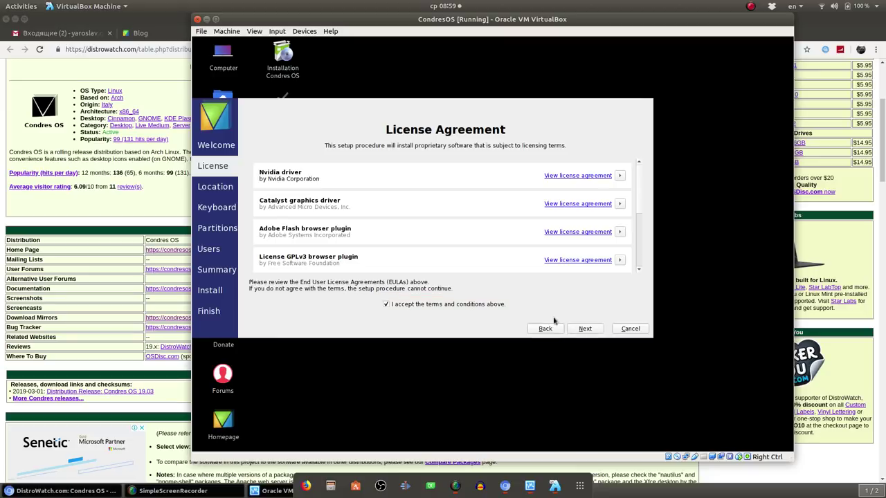
pyautogui.click(588, 331)
pyautogui.click(589, 332)
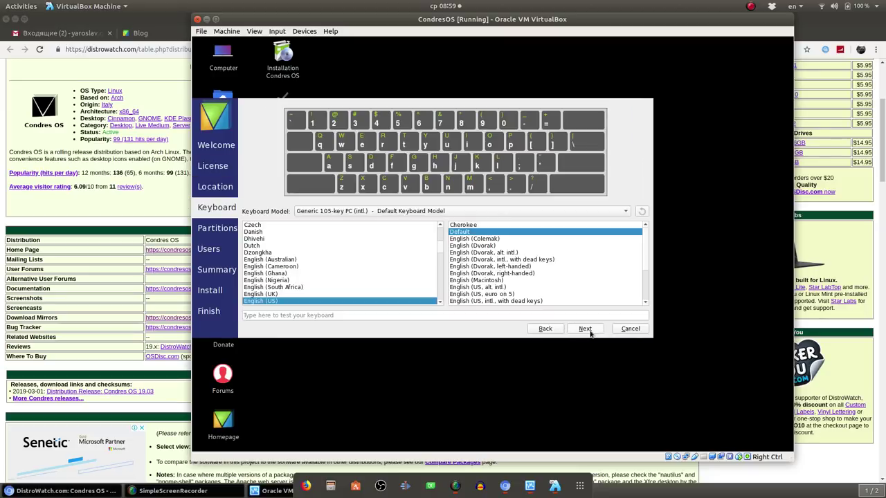
pyautogui.click(585, 329)
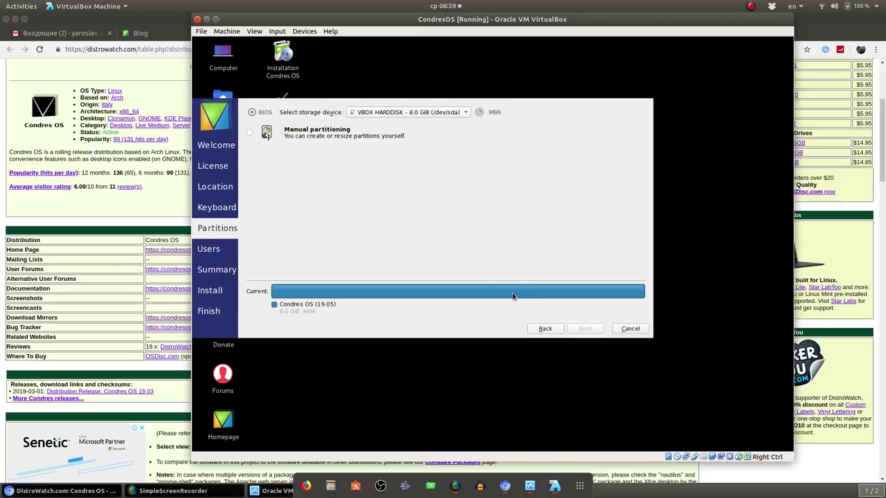
# Choose Manual partitioning and select the existing 8.0 GiB ext4 /dev/sda1 partition
pyautogui.click(312, 136)
pyautogui.click(586, 330)
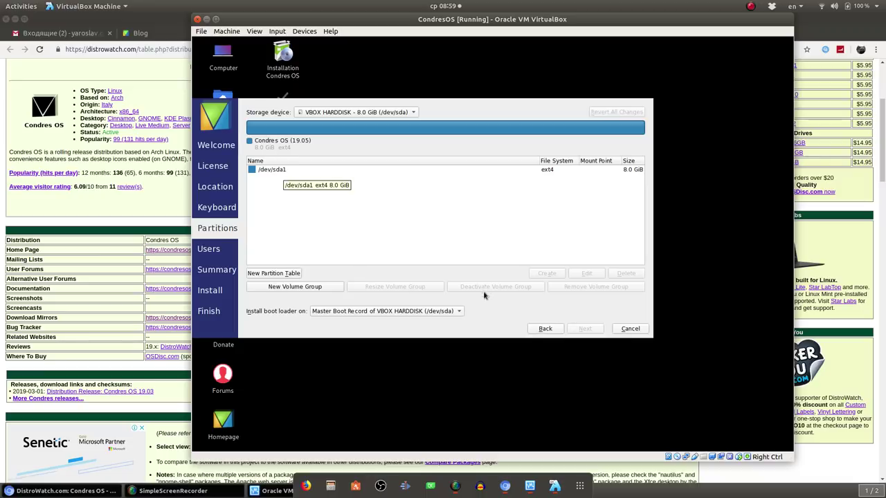
pyautogui.click(334, 172)
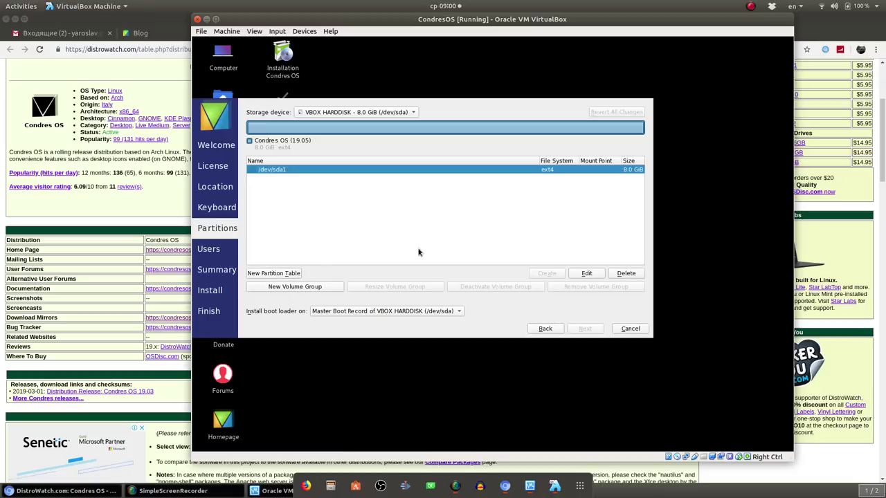
# Delete /dev/sda1 and create a new 8188 MiB ext4 partition in the free space
pyautogui.click(624, 274)
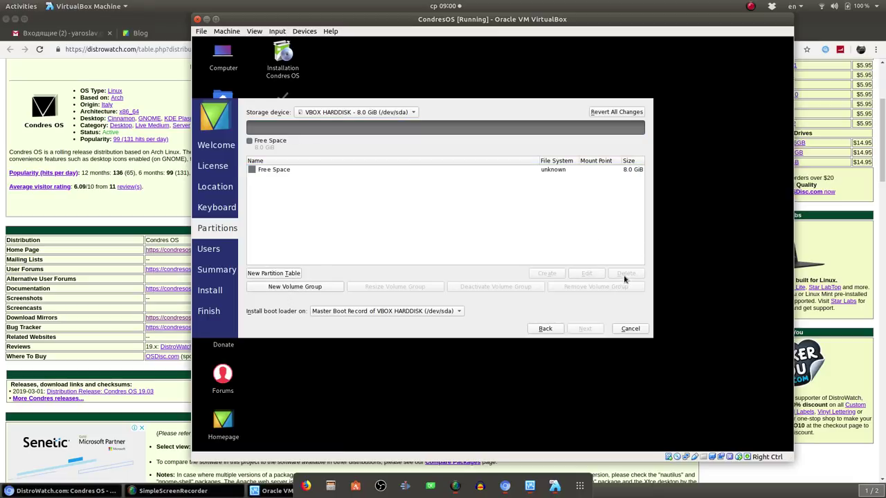
pyautogui.click(279, 171)
pyautogui.click(547, 274)
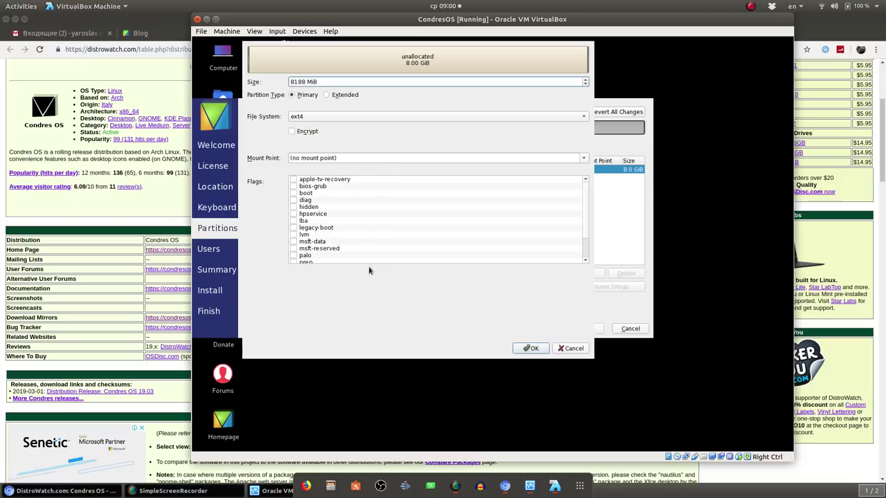
pyautogui.click(539, 352)
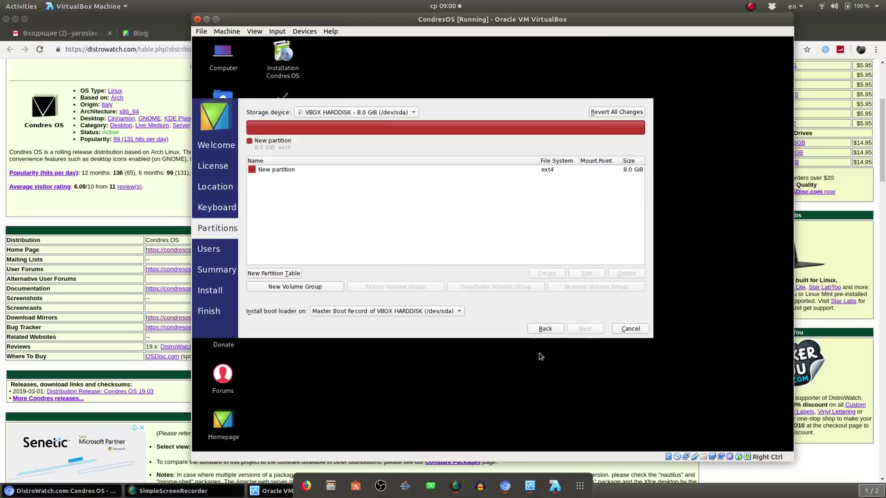
# Edit the new partition to mount at /home and save it
pyautogui.click(343, 171)
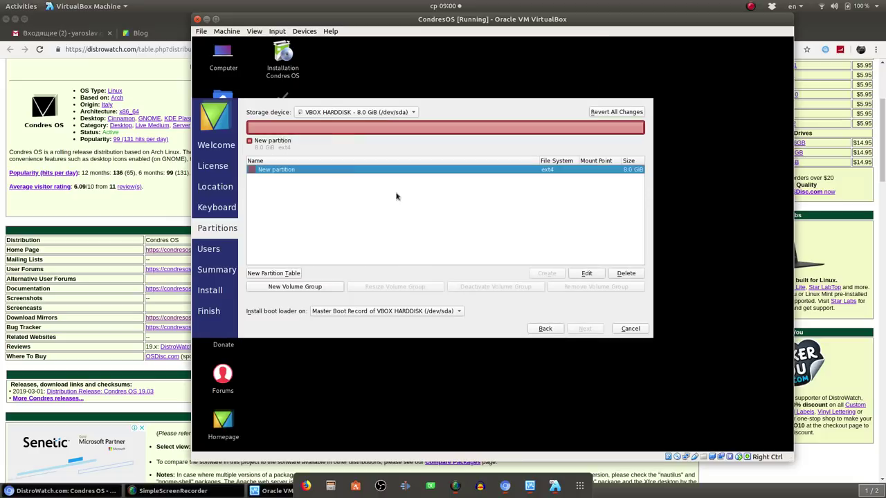
pyautogui.click(586, 273)
pyautogui.click(360, 157)
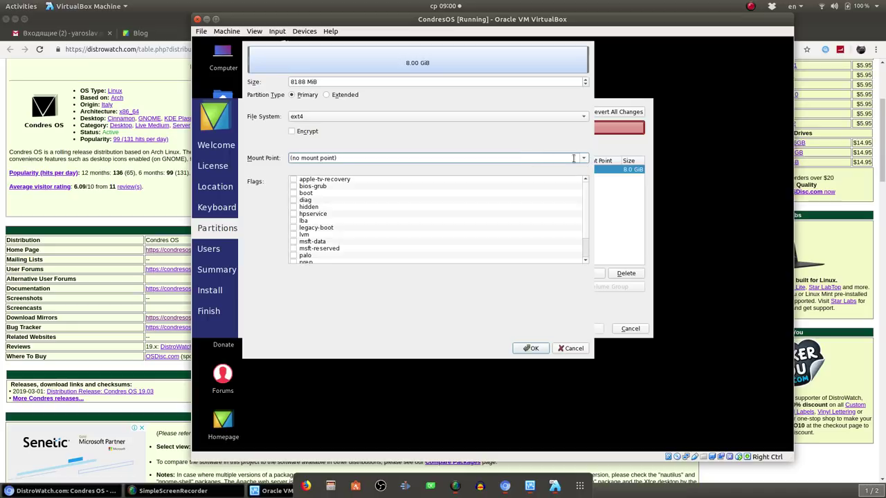
pyautogui.press('Down')
pyautogui.press('Down')
pyautogui.press('Down')
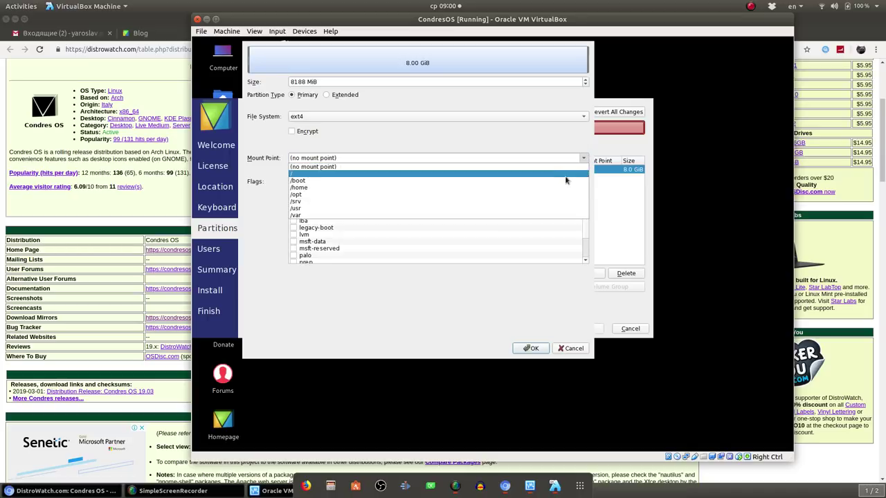
pyautogui.press('Return')
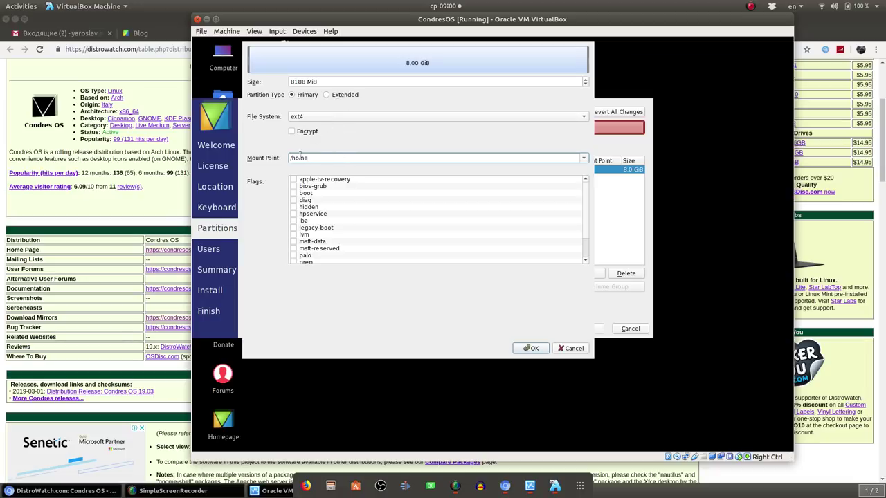
pyautogui.scroll(-2, 350, 218)
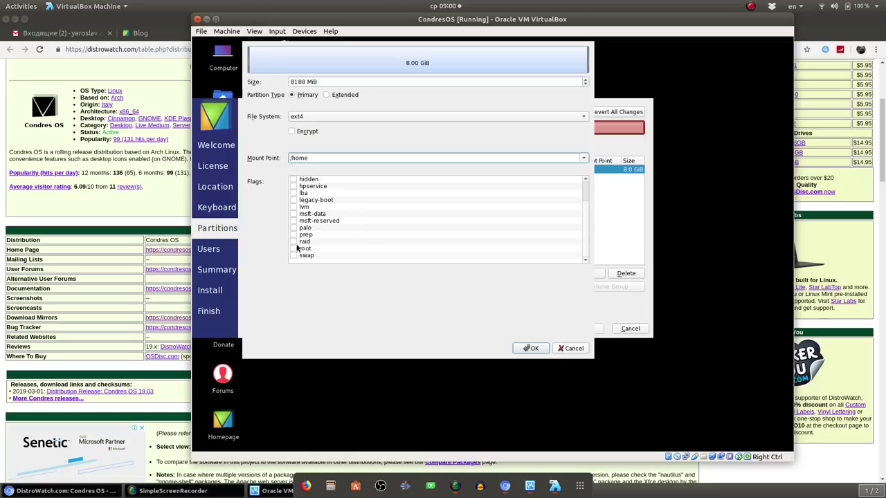
pyautogui.scroll(2, 312, 237)
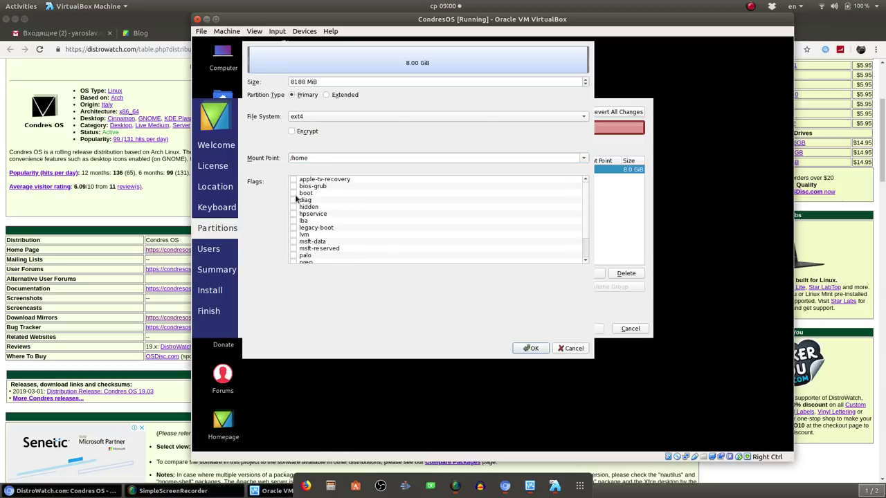
pyautogui.scroll(-2, 329, 230)
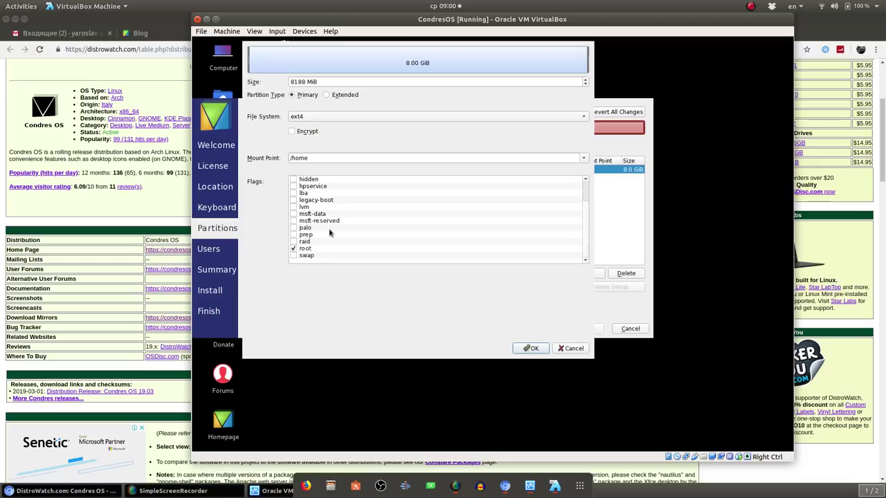
pyautogui.click(540, 351)
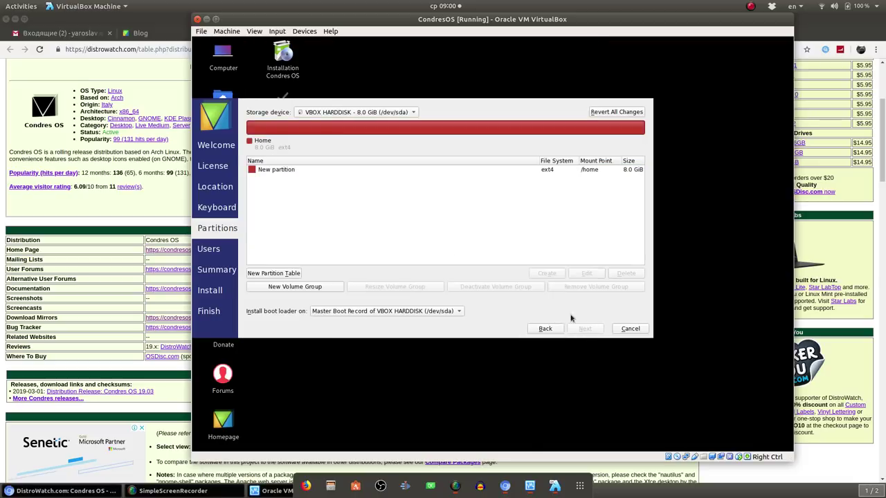
pyautogui.click(324, 169)
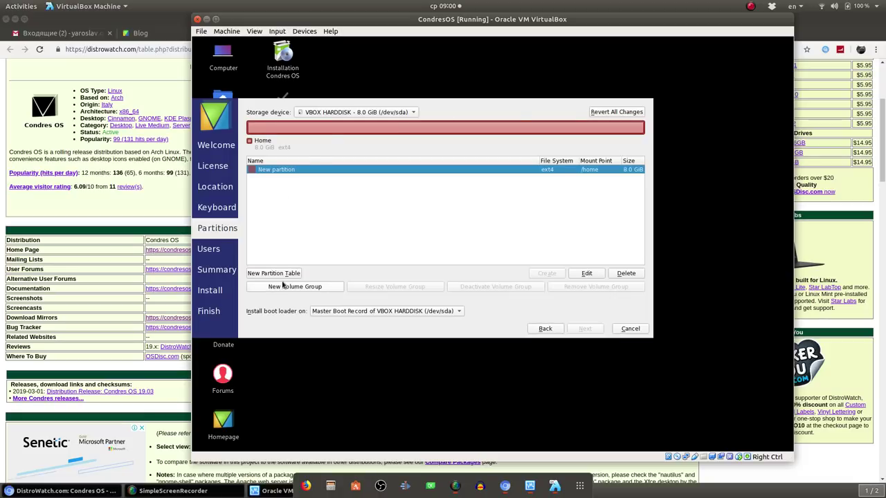
# Keep the boot loader on the master boot record, then finish installing with Restart now ticked
pyautogui.click(428, 313)
pyautogui.click(427, 312)
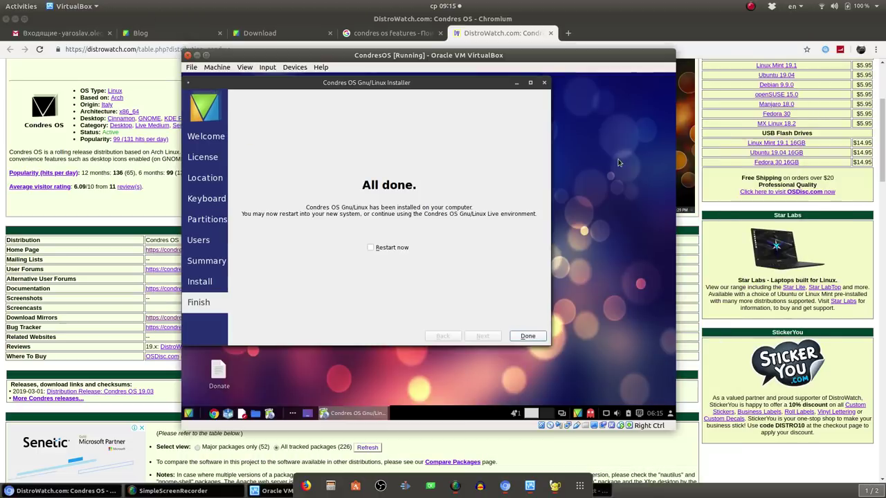
pyautogui.click(390, 249)
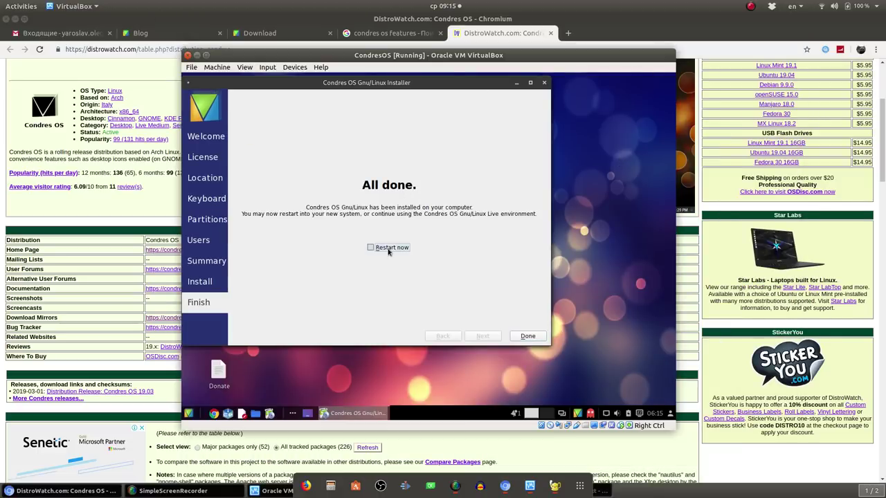
pyautogui.click(522, 338)
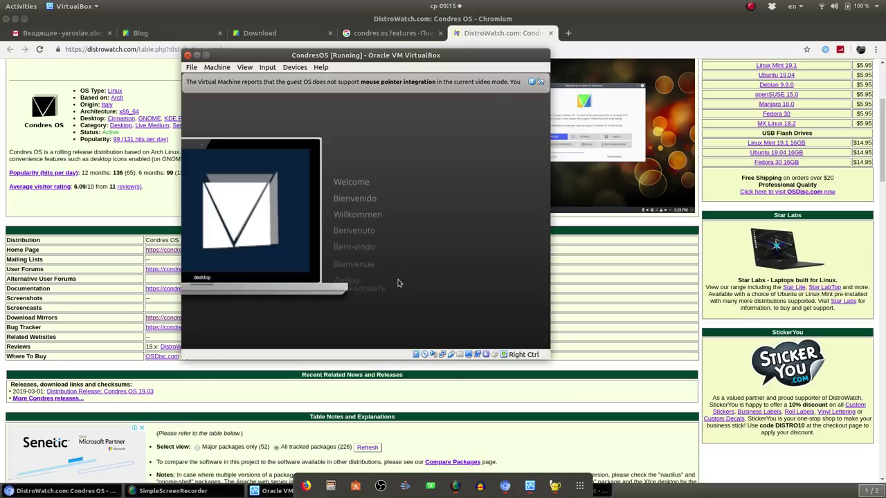
# Boot the virtual machine from the installed hard disk via the boot menu
pyautogui.click(361, 293)
pyautogui.click(377, 278)
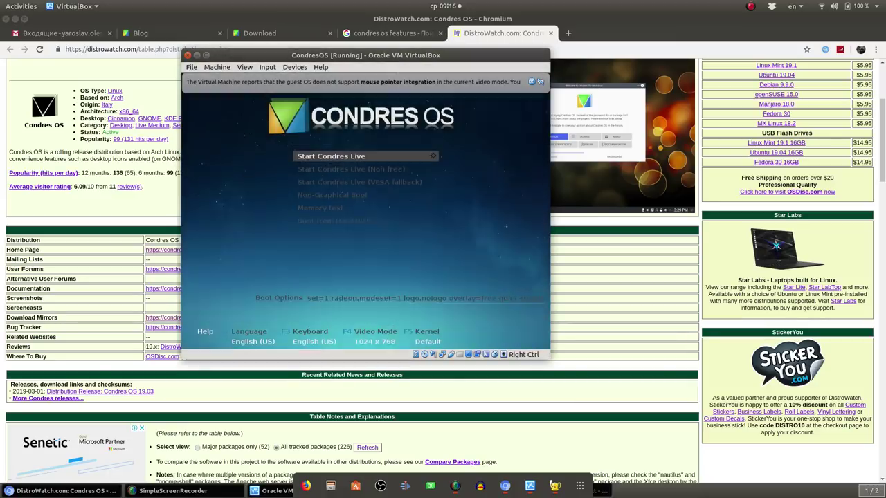
pyautogui.press('Down')
pyautogui.press('Down')
pyautogui.press('Down')
pyautogui.press('Down')
pyautogui.press('Down')
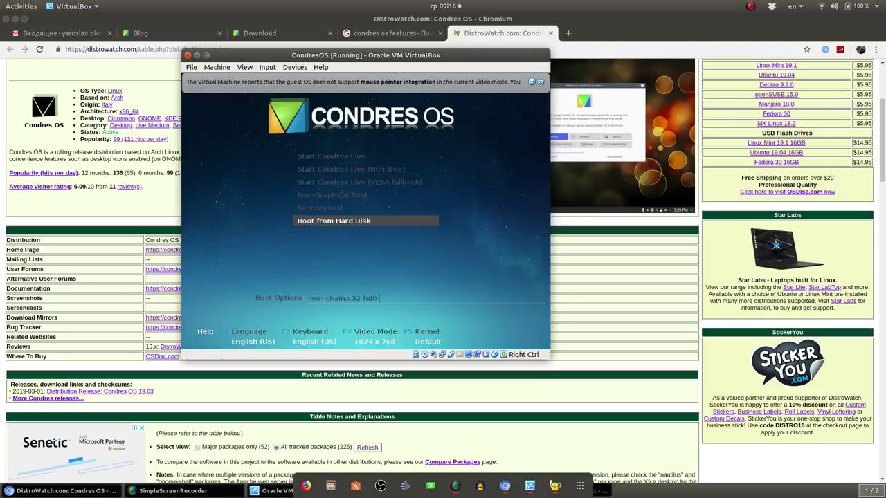
pyautogui.press('Return')
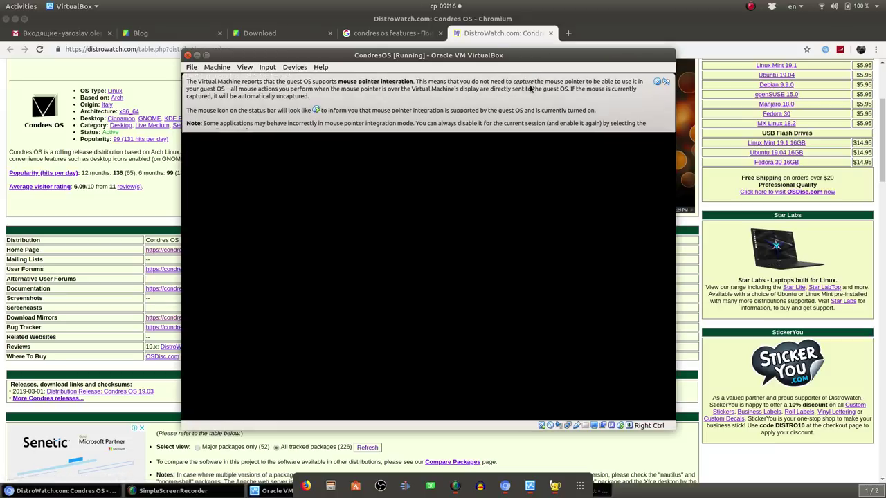
# Dismiss the mouse integration notice and sign in to the user account with its password
pyautogui.click(662, 82)
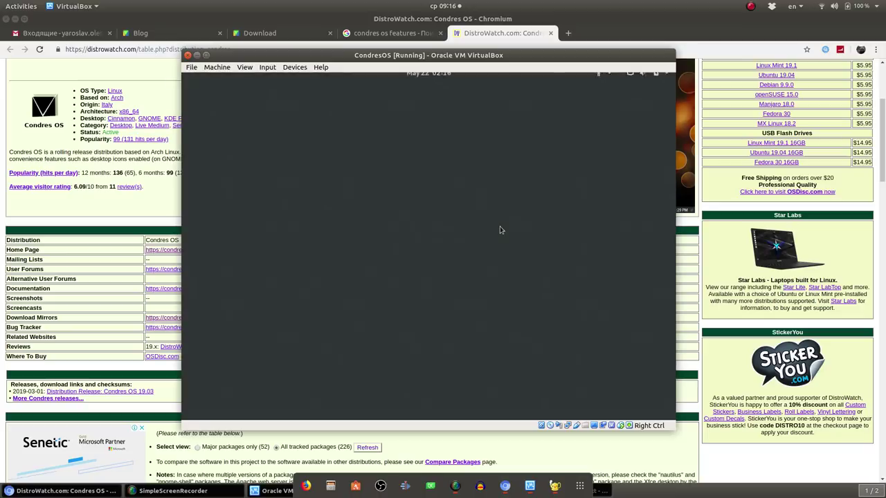
pyautogui.click(427, 242)
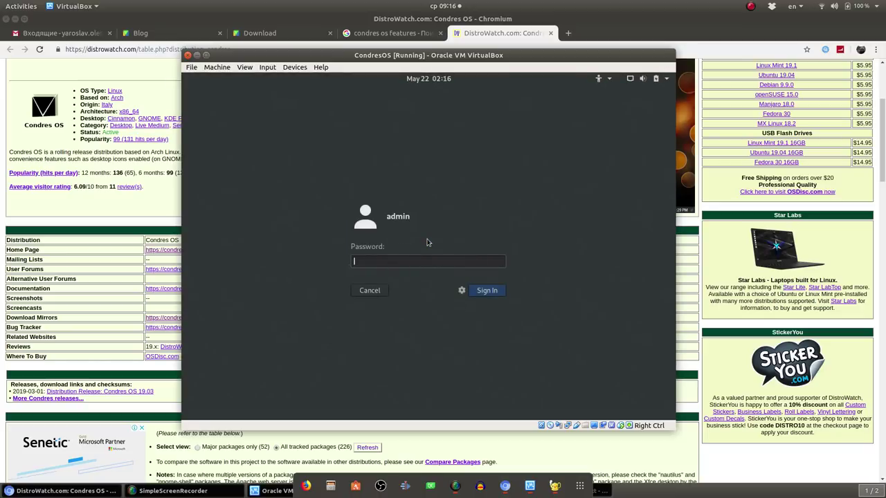
pyautogui.write('condres')
pyautogui.press('Return')
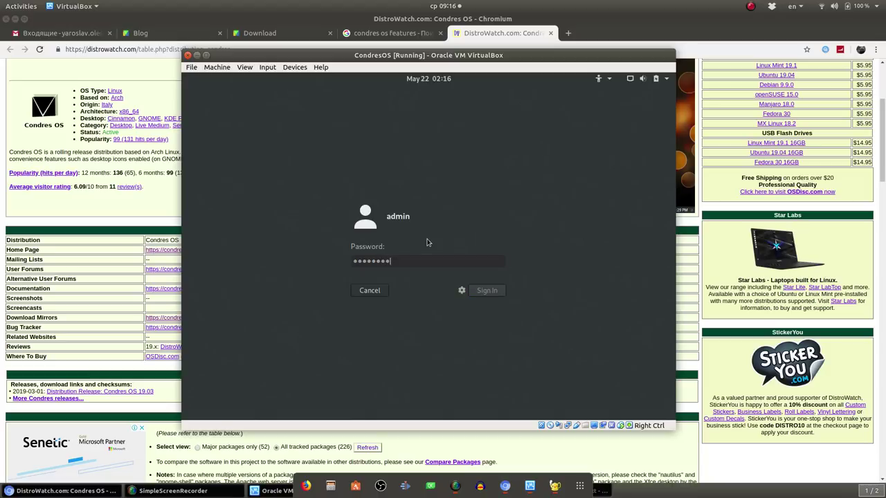
pyautogui.write('•••••••••')
pyautogui.press('Return')
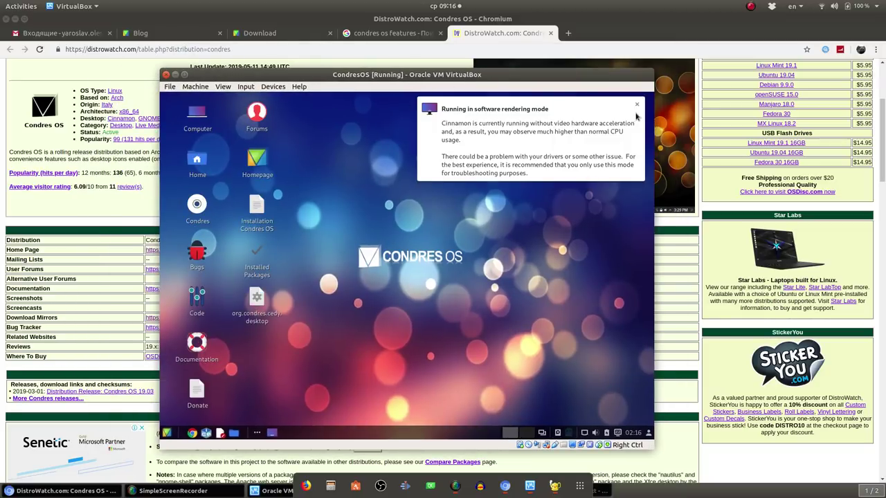
# Dismiss the software-rendering notice, switch the VM to Full-screen Mode, and open the applications menu
pyautogui.click(637, 104)
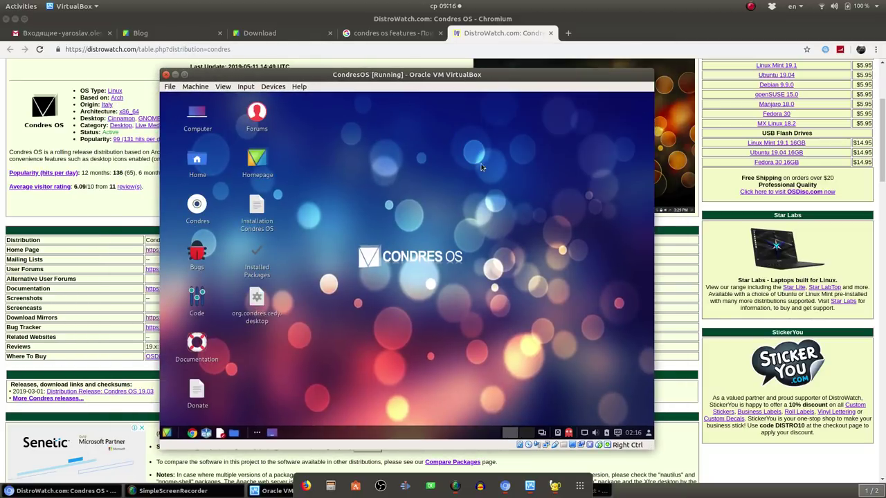
pyautogui.click(240, 88)
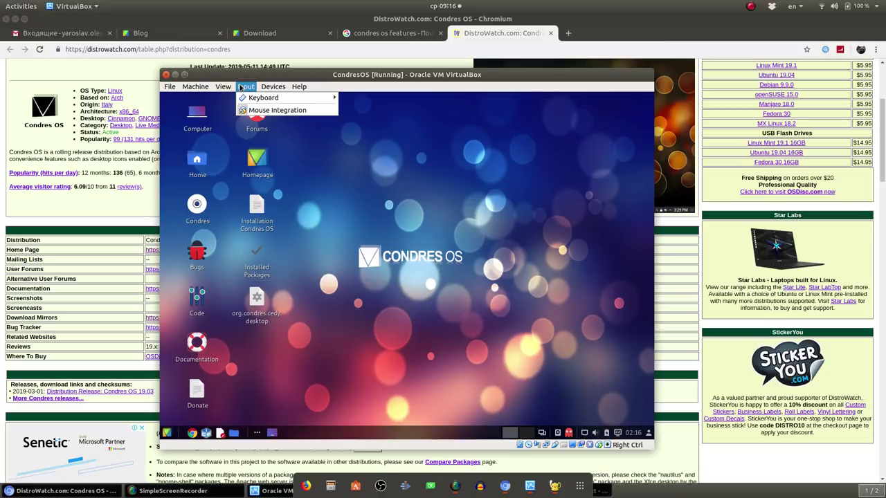
pyautogui.moveTo(223, 86)
pyautogui.click(261, 97)
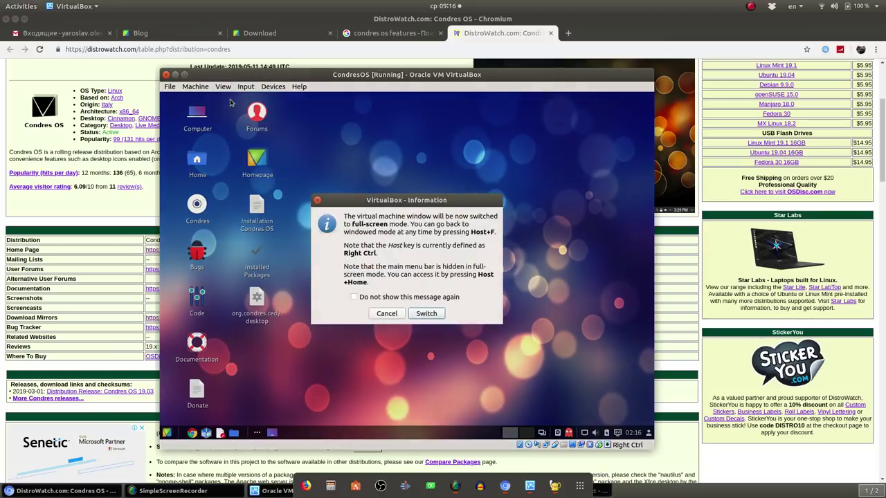
pyautogui.click(426, 314)
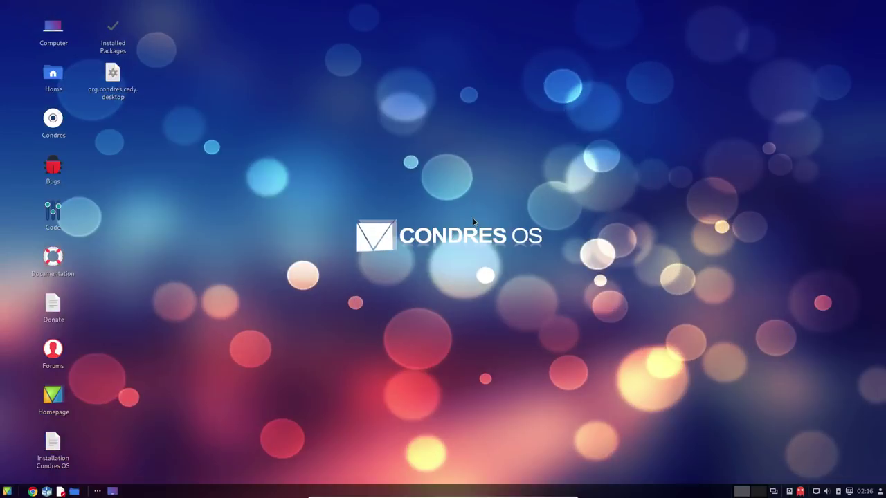
pyautogui.click(7, 491)
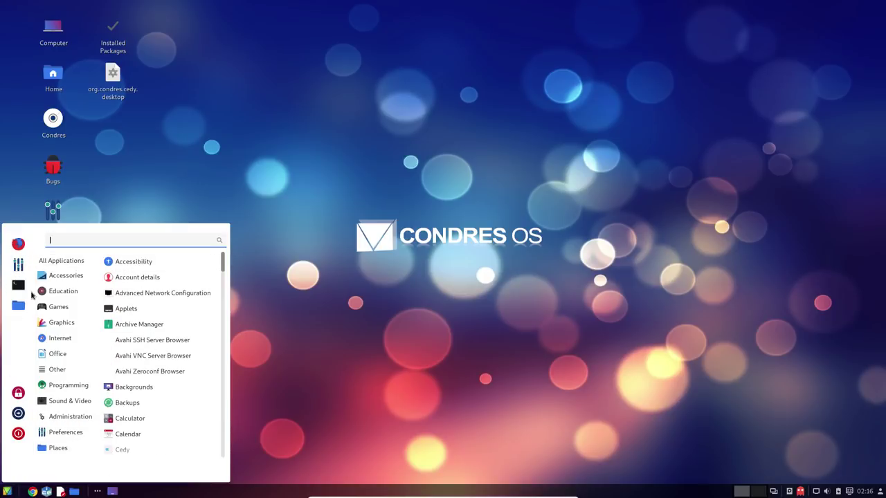
# Browse the Accessories, Internet, Programming and Sound & Video menu categories, ending on VLC media player
pyautogui.moveTo(71, 294)
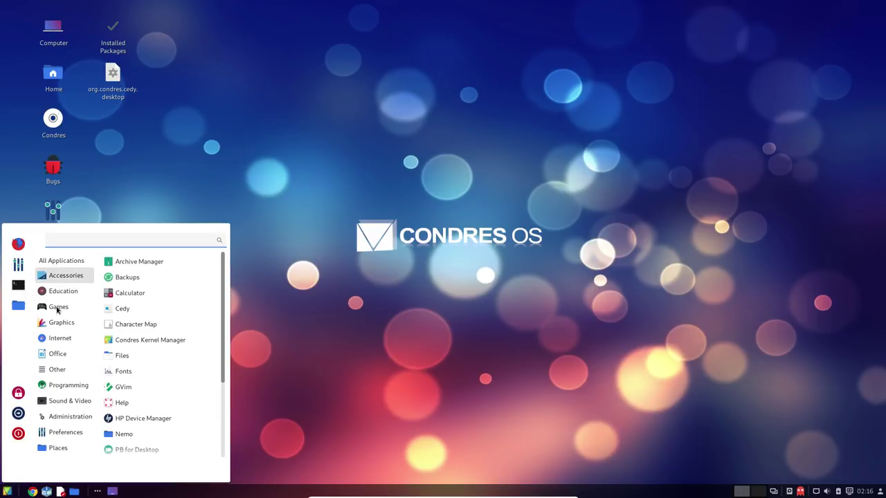
pyautogui.moveTo(57, 326)
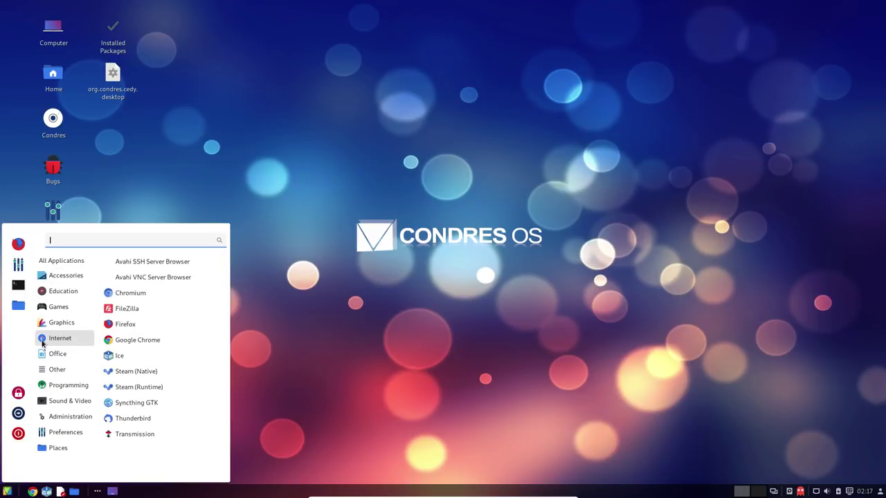
pyautogui.moveTo(67, 391)
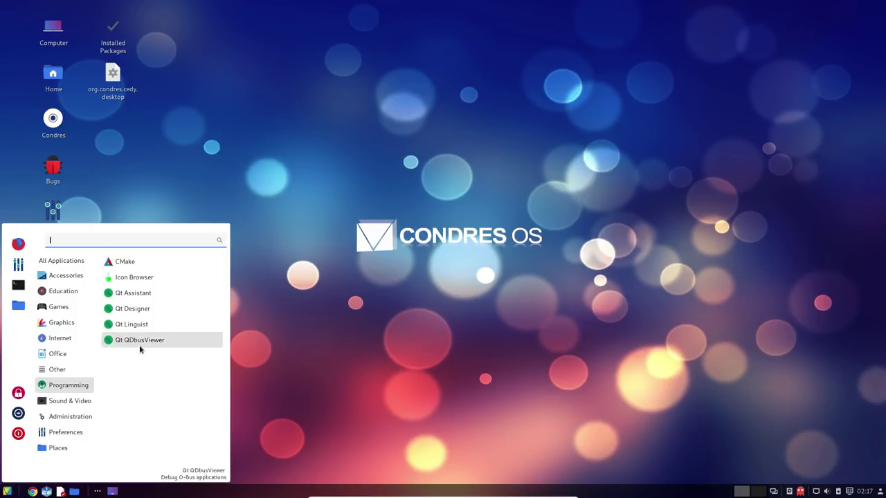
pyautogui.moveTo(81, 407)
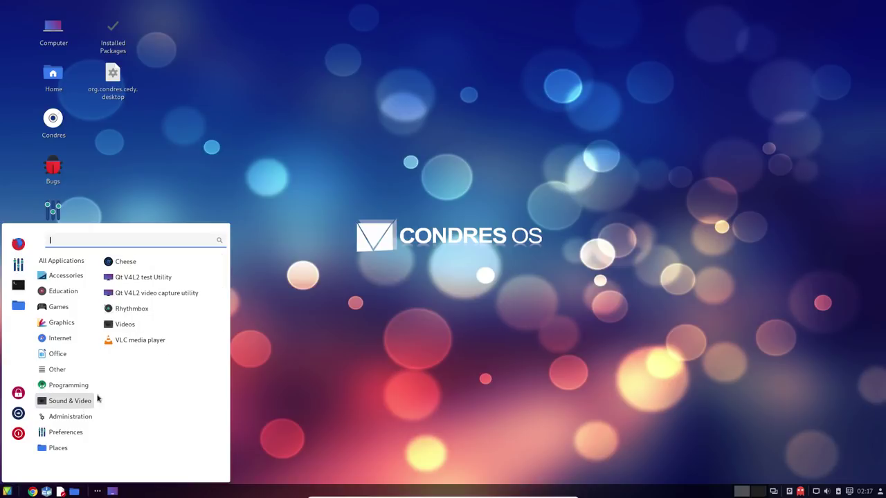
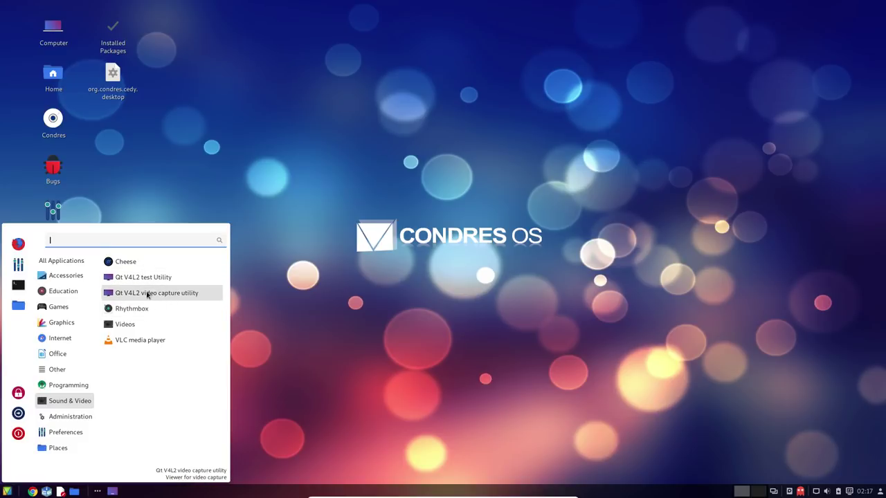
# Browse the Games and Internet menu categories and launch Syncthing GTK
pyautogui.click(63, 309)
pyautogui.click(58, 337)
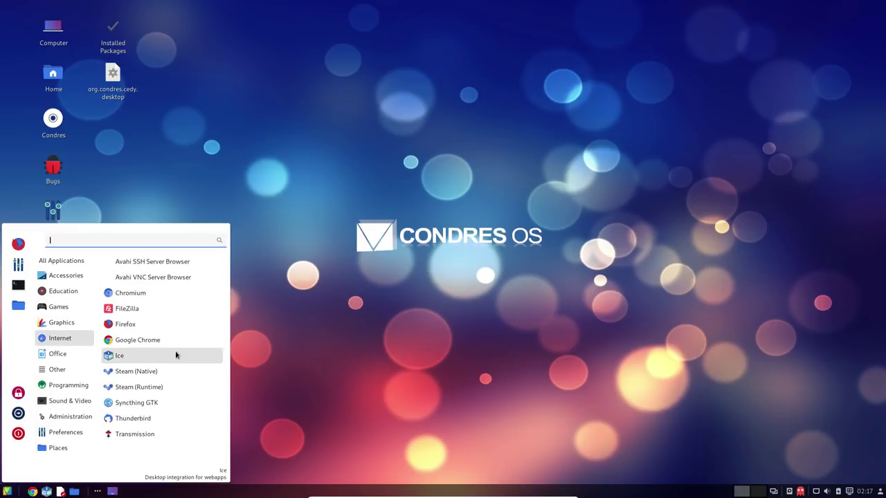
pyautogui.click(149, 407)
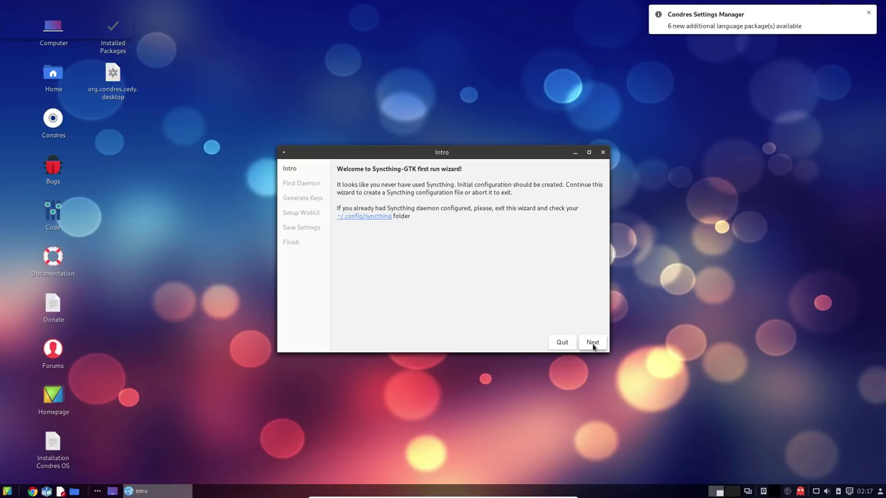
# Finish the Syncthing-GTK wizard with the localhost-only web UI, then quit the starting-daemon dialog
pyautogui.click(593, 343)
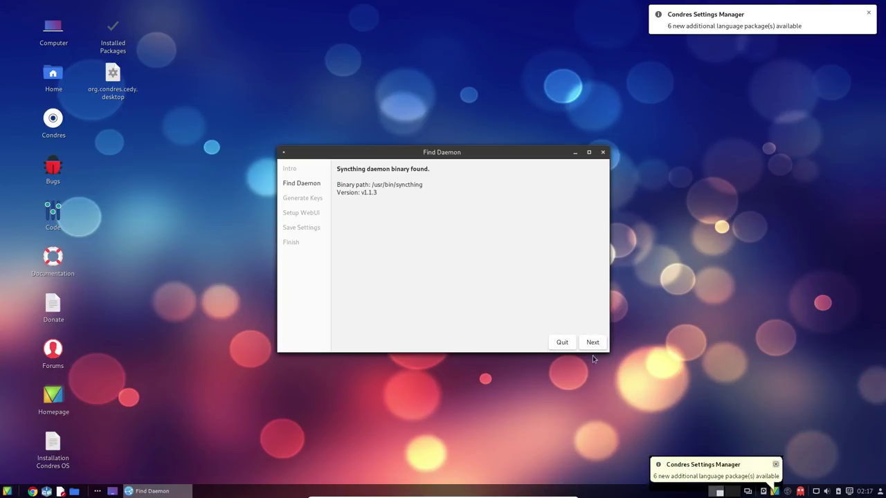
pyautogui.click(592, 342)
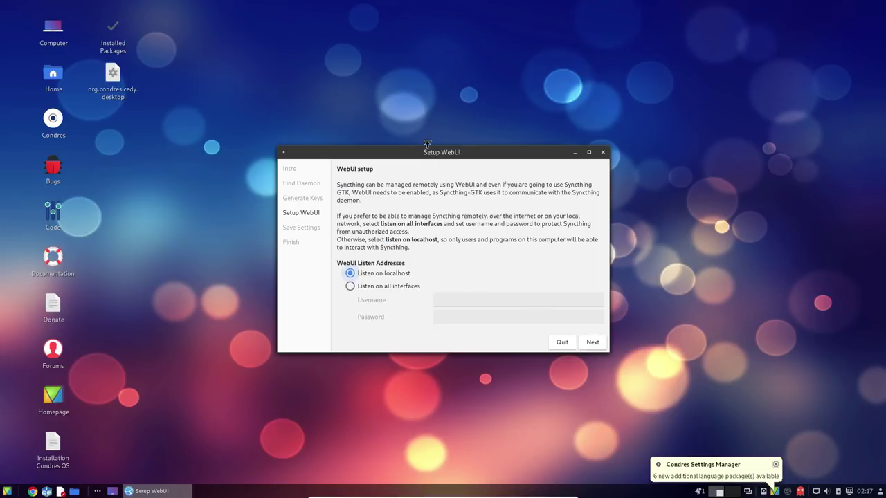
pyautogui.moveTo(433, 156); pyautogui.dragTo(385, 101)
pyautogui.click(544, 287)
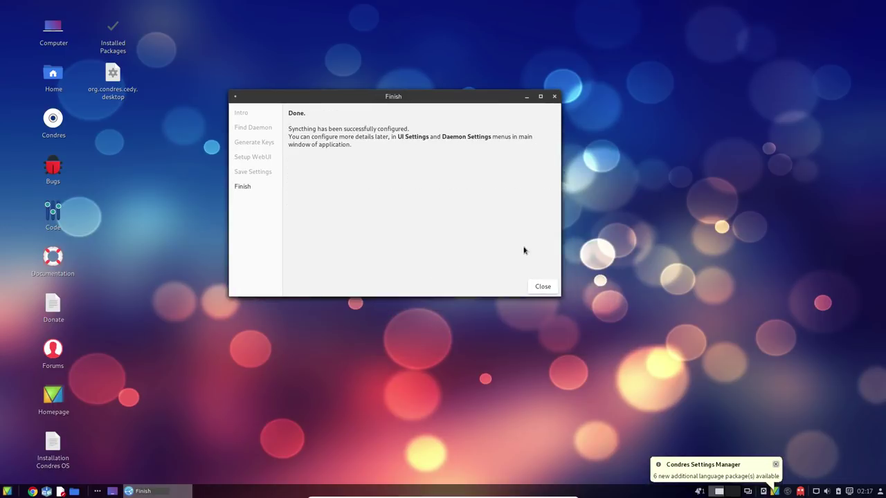
pyautogui.click(540, 291)
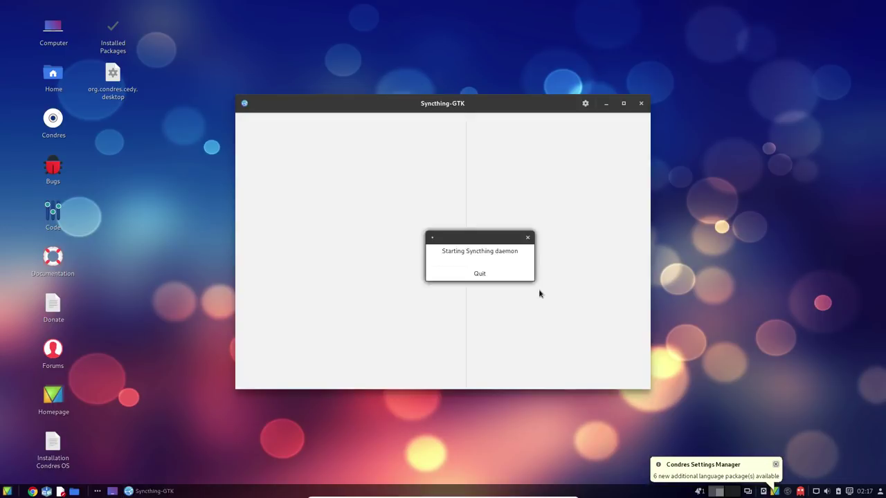
pyautogui.click(500, 277)
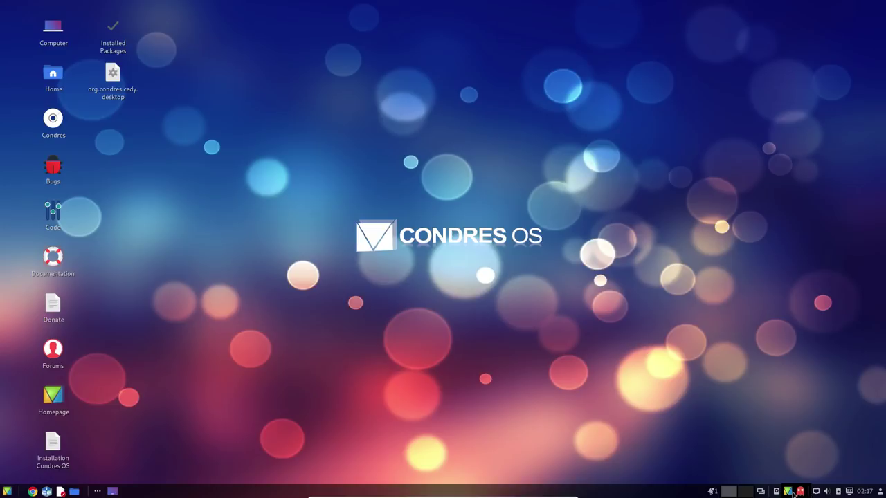
# Open Octopi from the tray and close the pending notifications panel
pyautogui.click(799, 492)
pyautogui.click(710, 492)
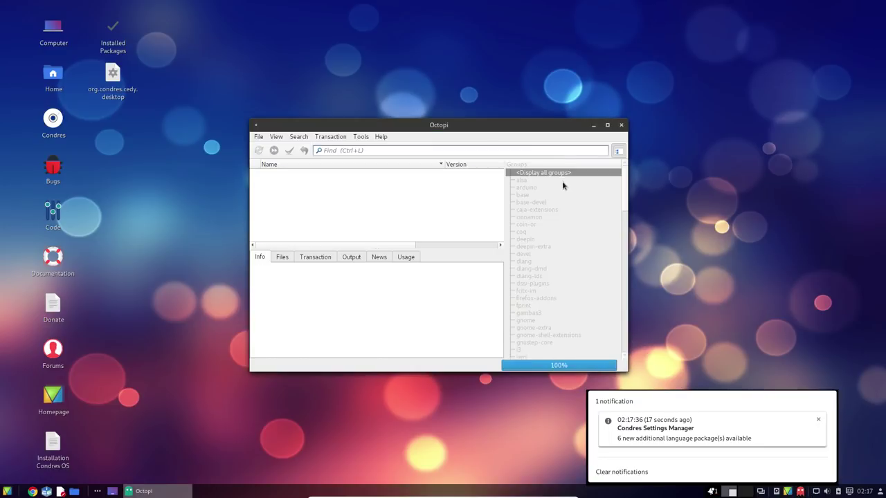
pyautogui.click(437, 136)
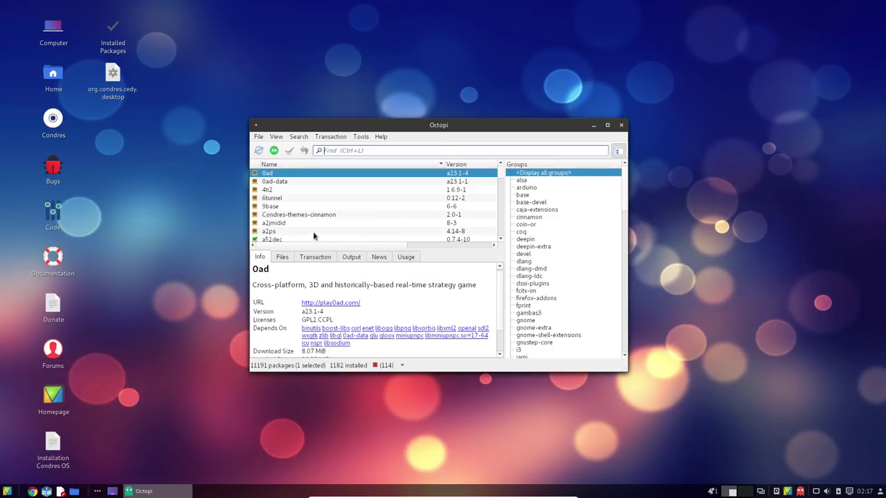
# Inspect the 4ti2, Condres-themes-cinnamon, acpi and acpi_call packages, then maximize Octopi
pyautogui.click(323, 191)
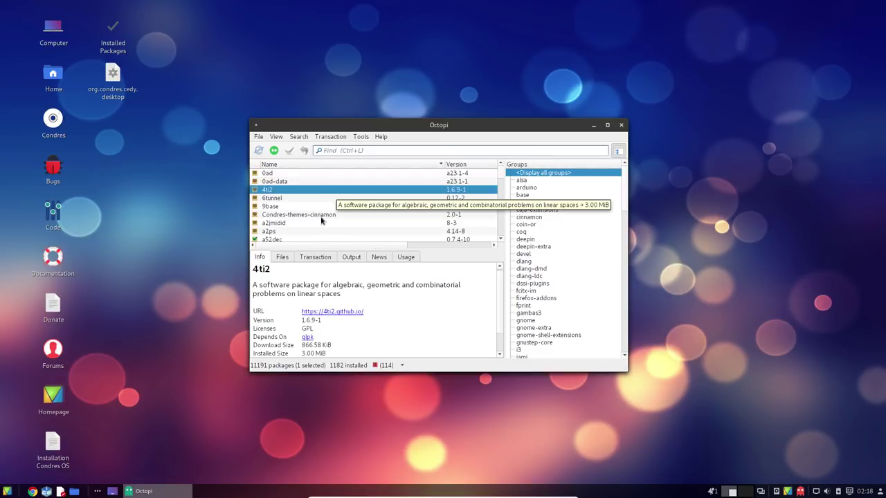
pyautogui.click(320, 216)
pyautogui.scroll(-6, 325, 219)
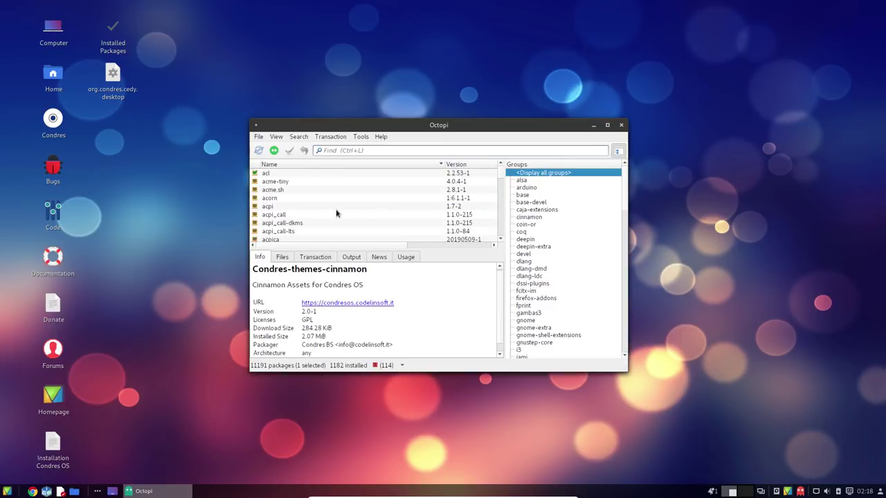
pyautogui.click(336, 206)
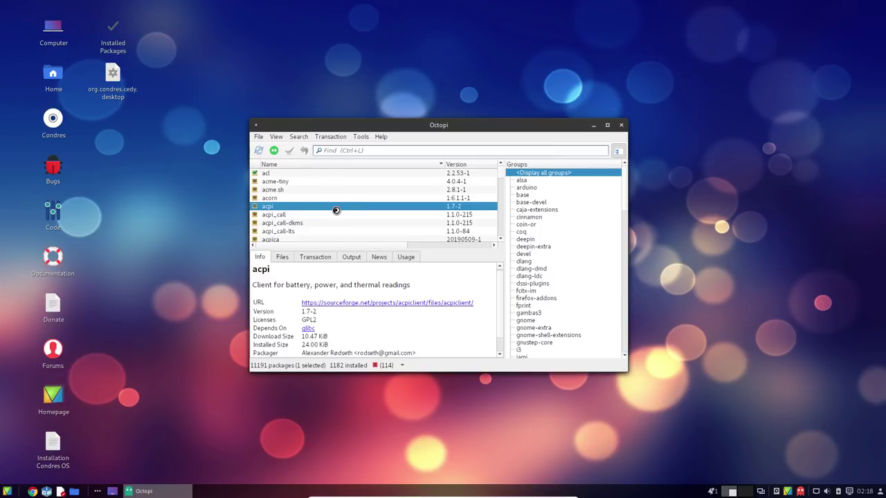
pyautogui.rightClick(337, 214)
pyautogui.click(317, 214)
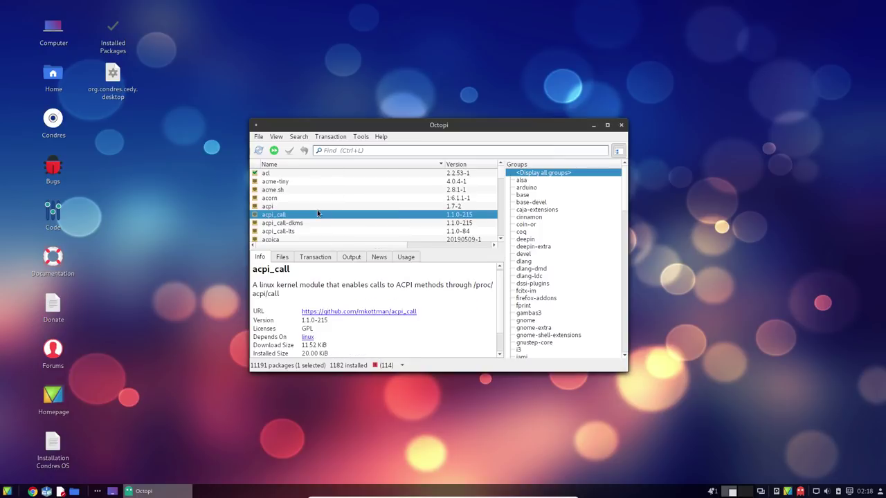
pyautogui.doubleClick(443, 125)
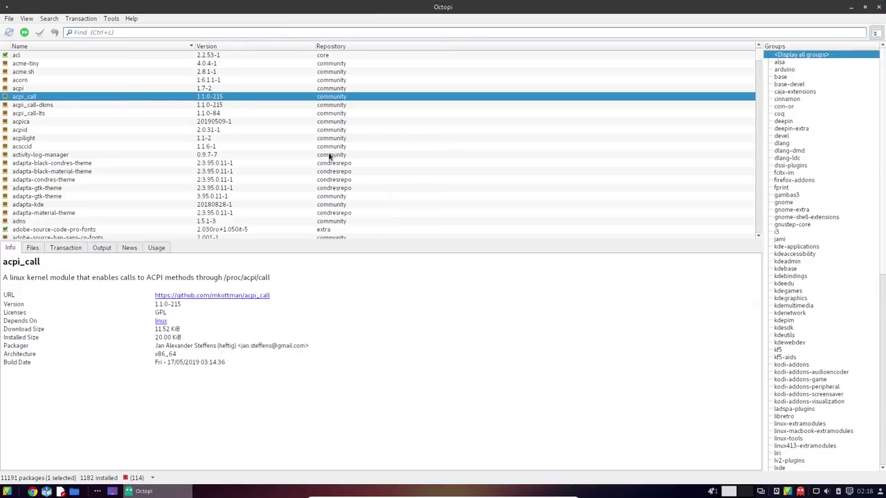
# Search Octopi for 'virtualbox', view the virtualbox package details, then close Octopi
pyautogui.scroll(10, 39, 103)
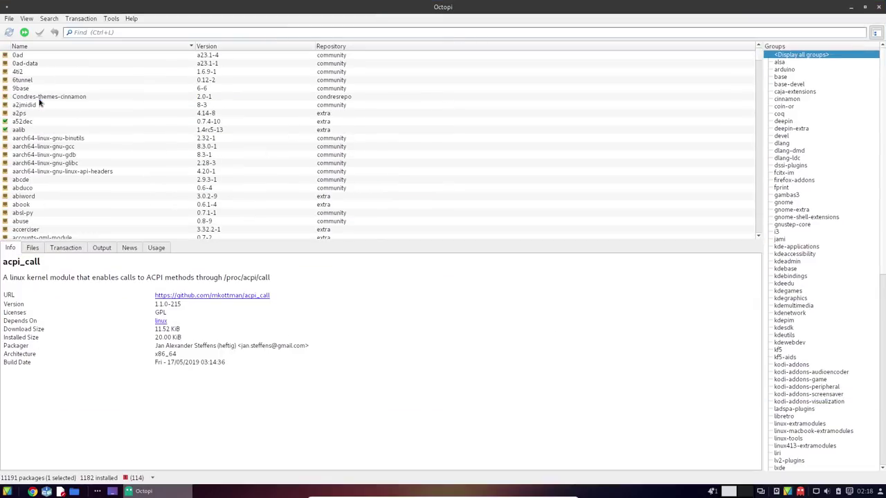
pyautogui.scroll(-1, 173, 98)
pyautogui.click(153, 32)
pyautogui.write('vir')
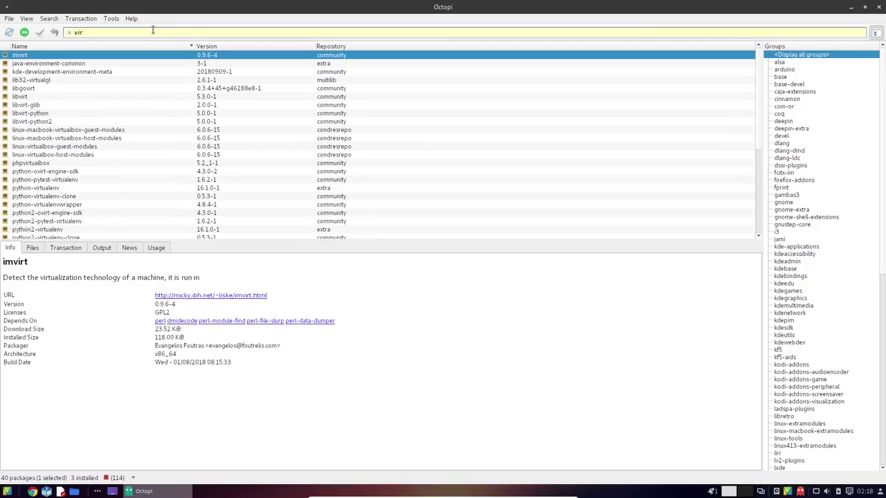
pyautogui.write('tua')
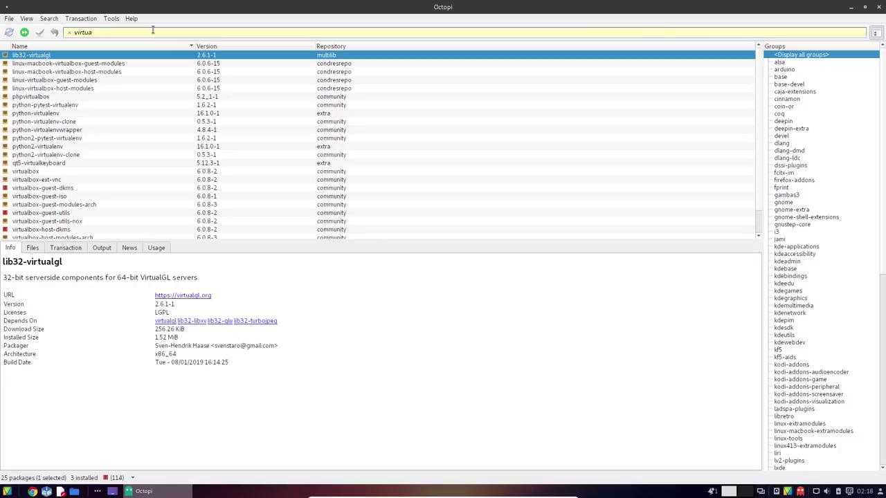
pyautogui.write('lbox')
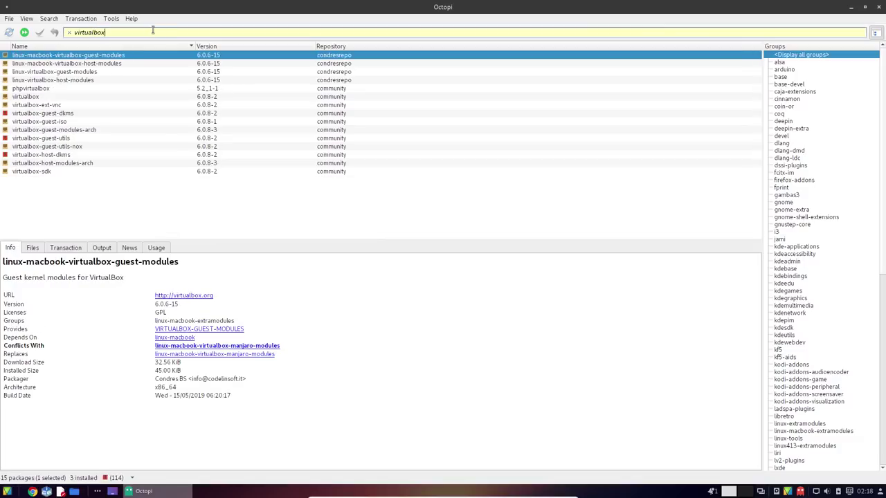
pyautogui.click(53, 99)
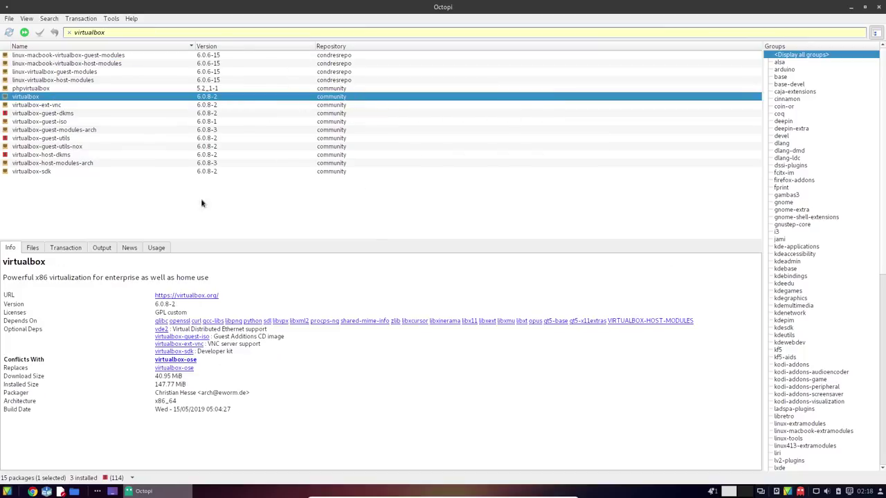
pyautogui.click(878, 7)
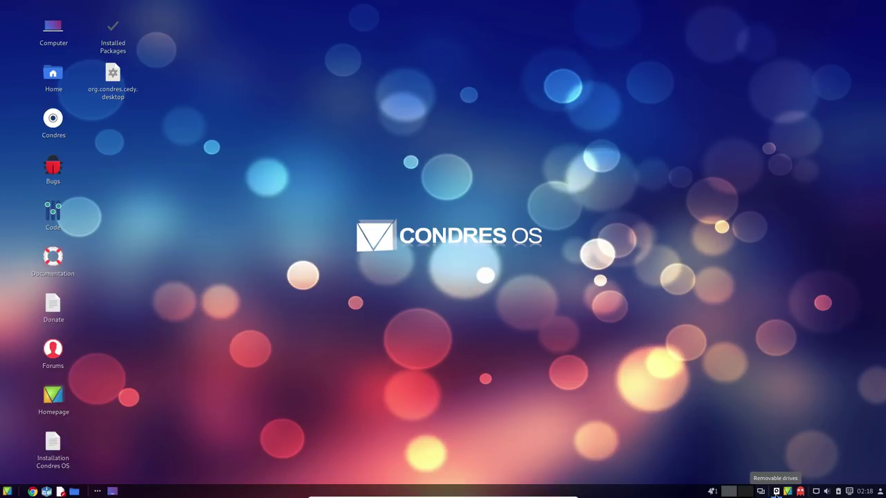
# Dismiss the language-package notification and reopen Octopi from the tray
pyautogui.click(711, 491)
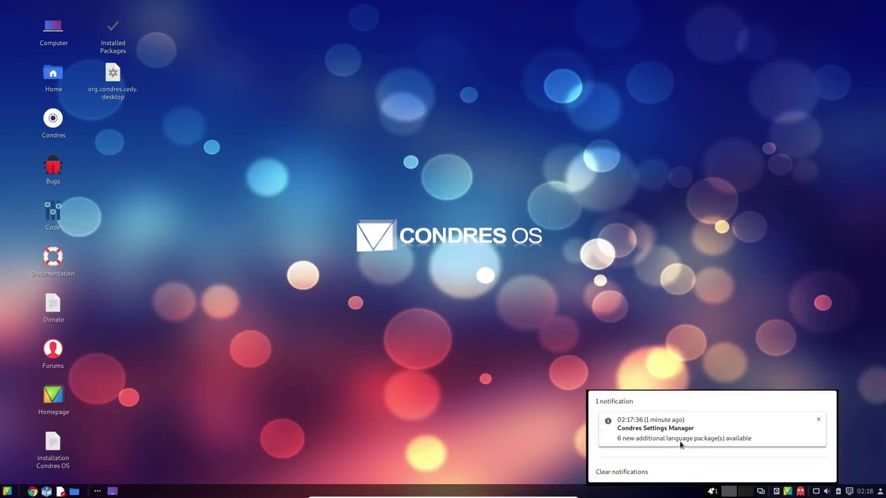
pyautogui.click(680, 440)
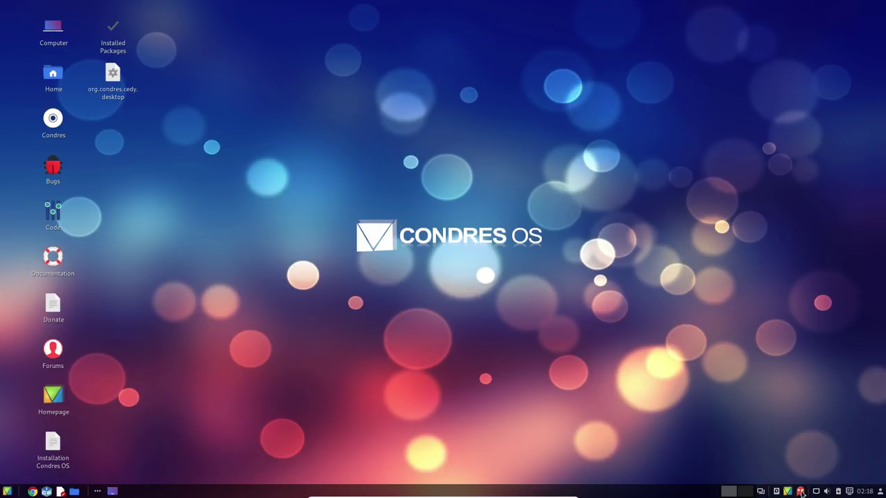
pyautogui.click(789, 493)
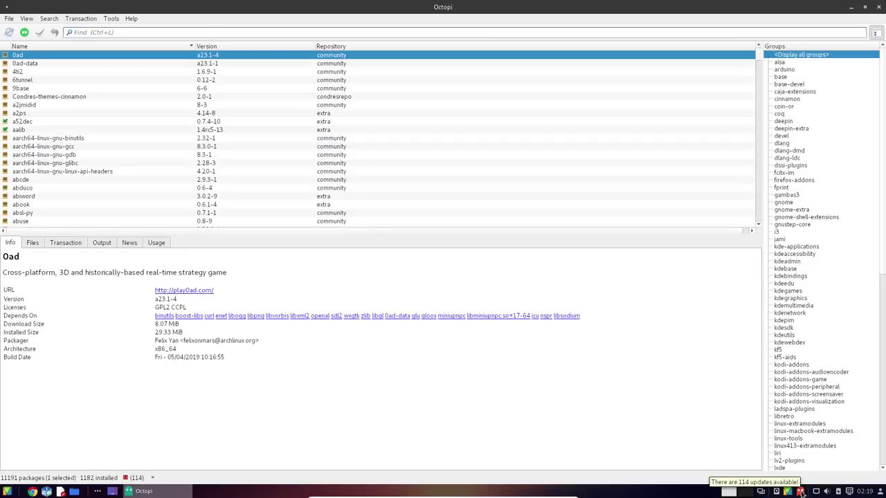
# Browse Octopi's Files, Transaction, Output, News and Usage tabs for the abcde package
pyautogui.scroll(-10, 182, 173)
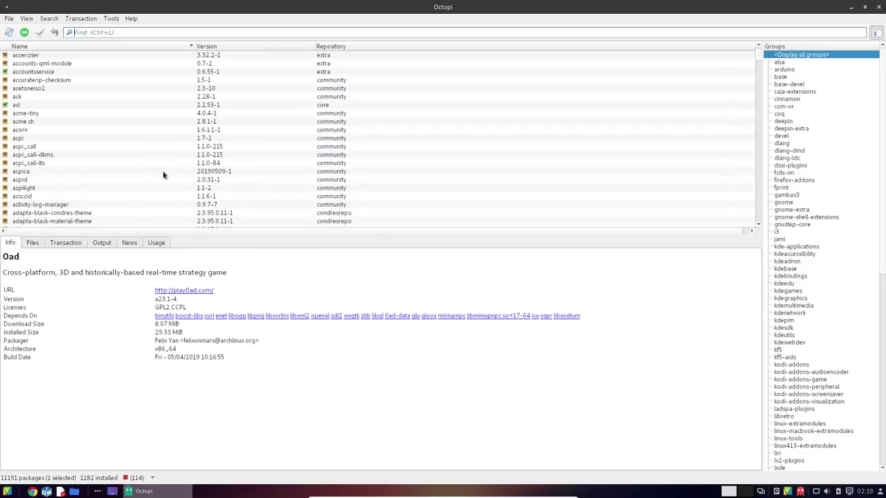
pyautogui.scroll(10, 86, 115)
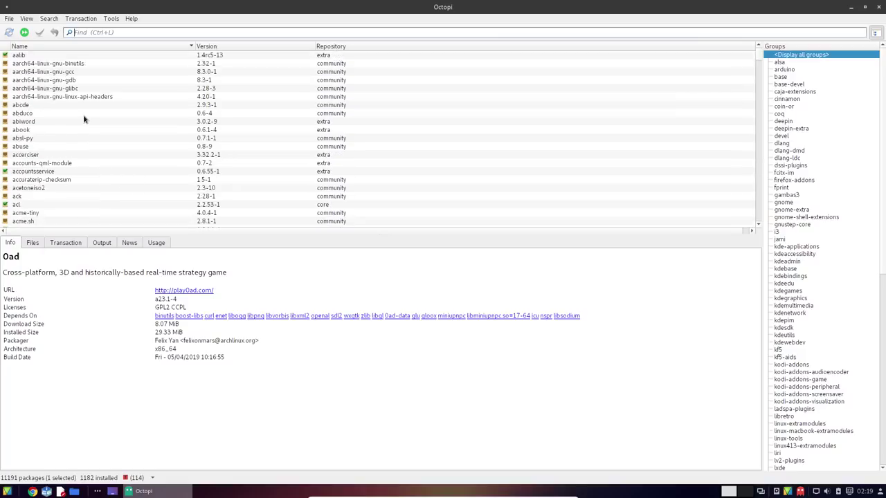
pyautogui.click(32, 243)
pyautogui.click(50, 181)
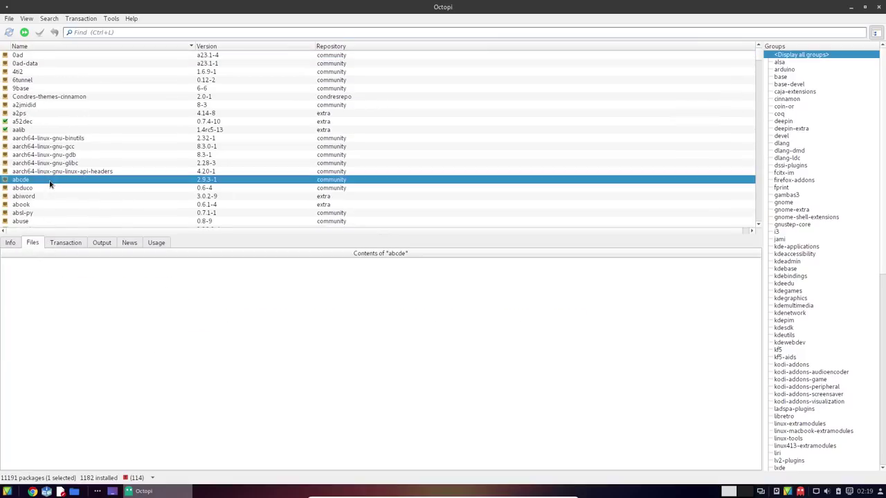
pyautogui.click(70, 243)
pyautogui.click(104, 244)
pyautogui.click(135, 243)
pyautogui.click(157, 244)
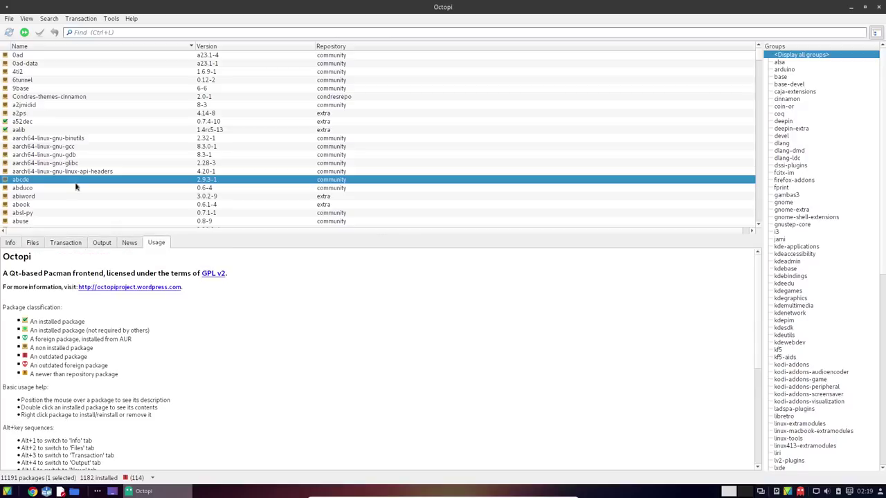
# View abiword's info and files, then a52dec's usr folder and info, and close Octopi
pyautogui.click(25, 198)
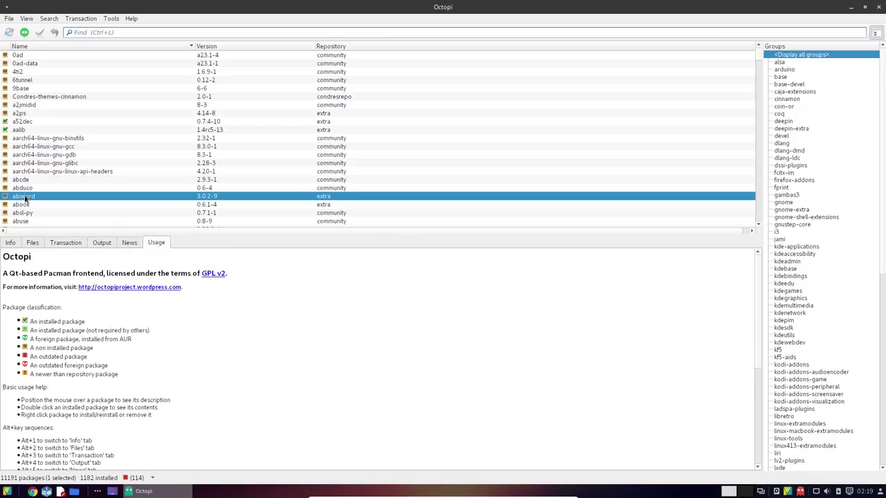
pyautogui.click(10, 243)
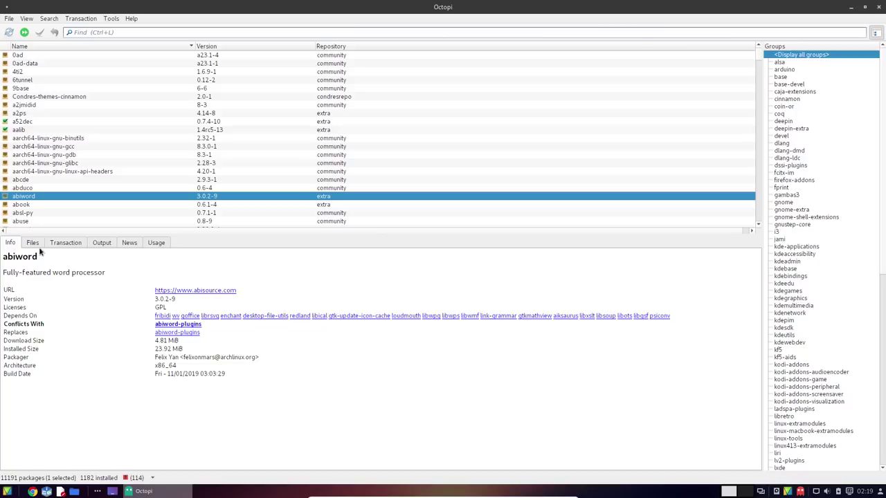
pyautogui.click(34, 243)
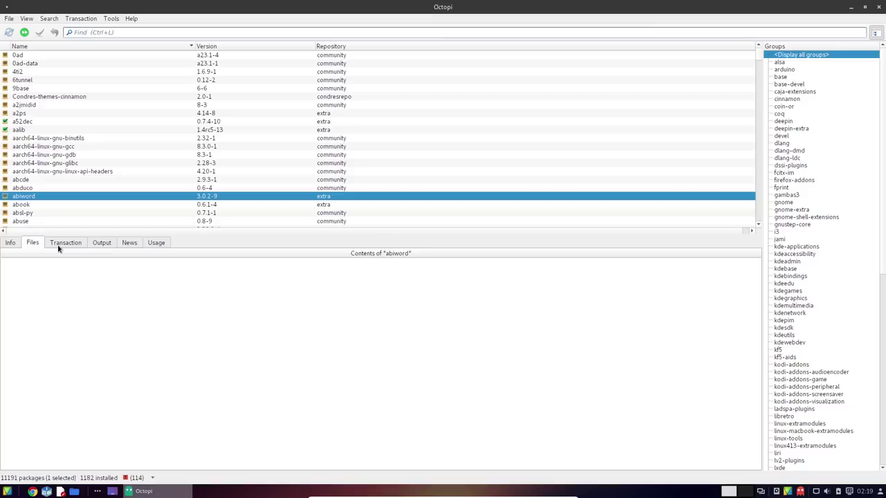
pyautogui.click(47, 122)
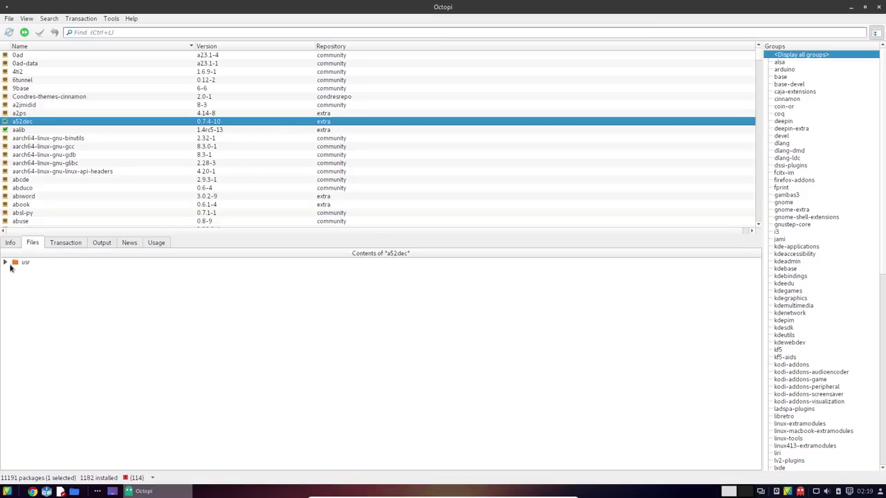
pyautogui.click(10, 266)
pyautogui.click(5, 263)
pyautogui.click(10, 243)
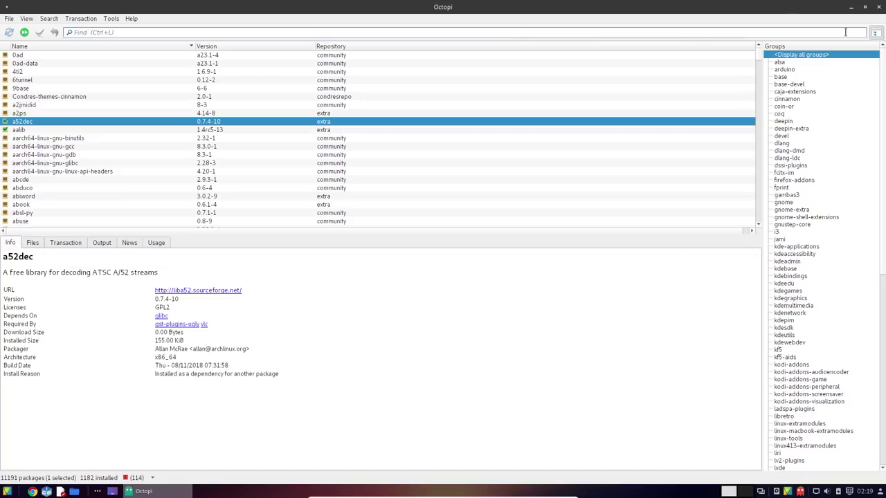
pyautogui.click(878, 7)
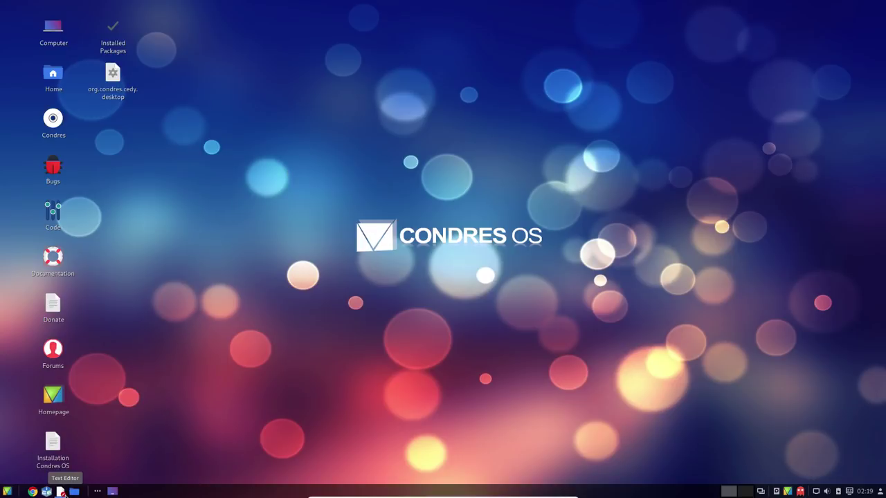
# Show and leave the workspace overview, then open the application menu on Preferences
pyautogui.click(49, 492)
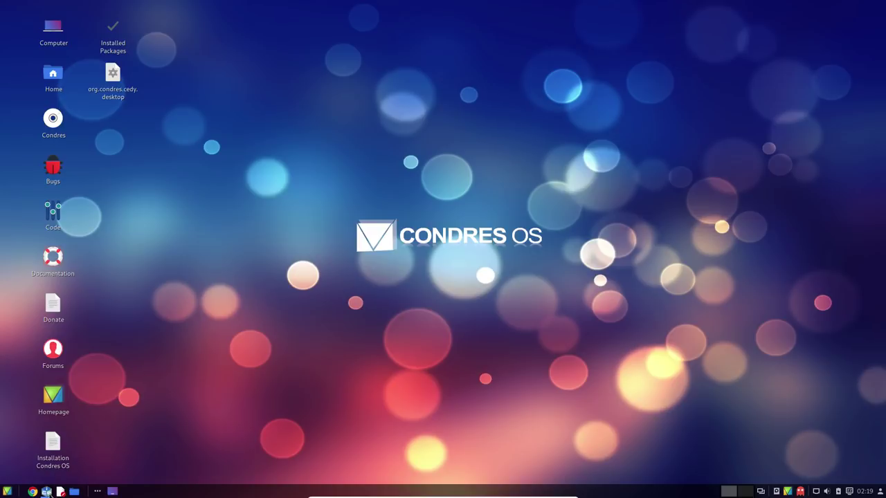
pyautogui.click(97, 492)
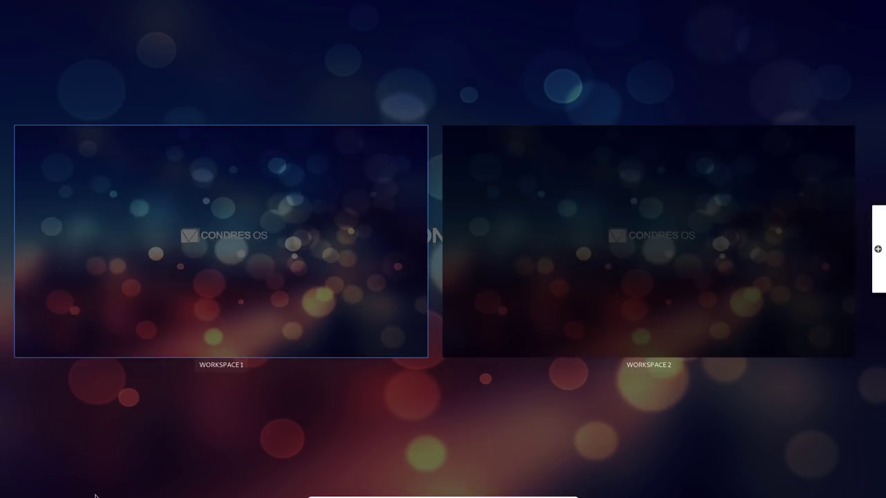
pyautogui.click(457, 123)
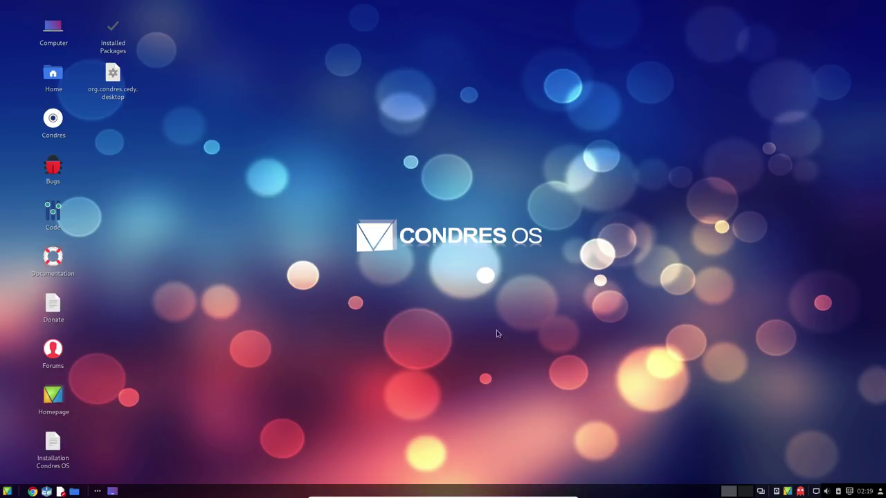
pyautogui.click(7, 491)
pyautogui.moveTo(62, 437)
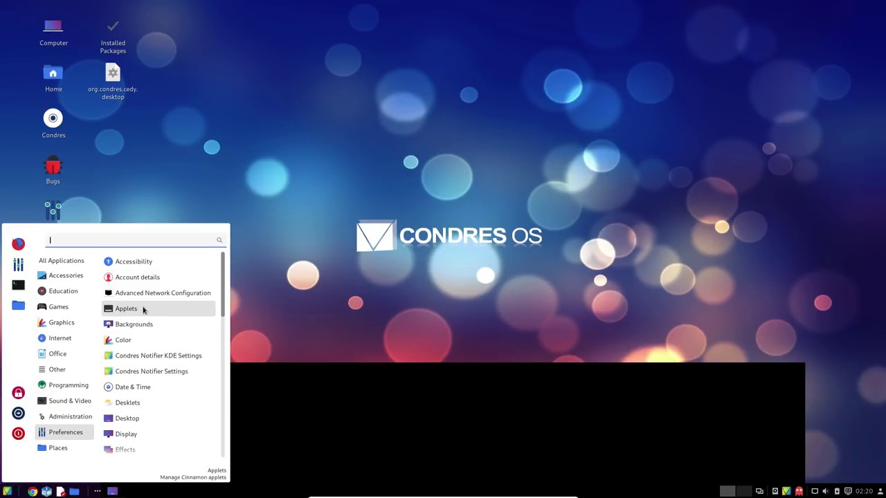
# Open Power Management, confirm the battery is 100% fully charged, and close it
pyautogui.scroll(-6, 143, 310)
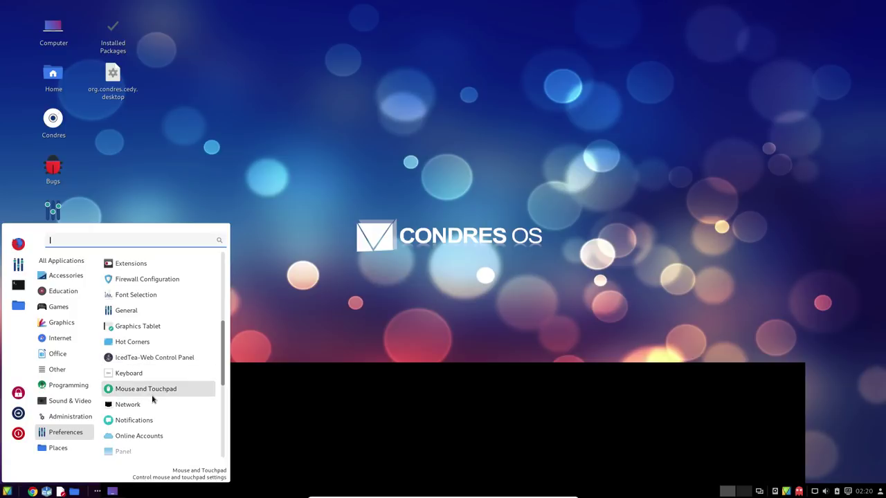
pyautogui.scroll(-2, 154, 391)
pyautogui.scroll(-1, 151, 425)
pyautogui.scroll(-3, 148, 436)
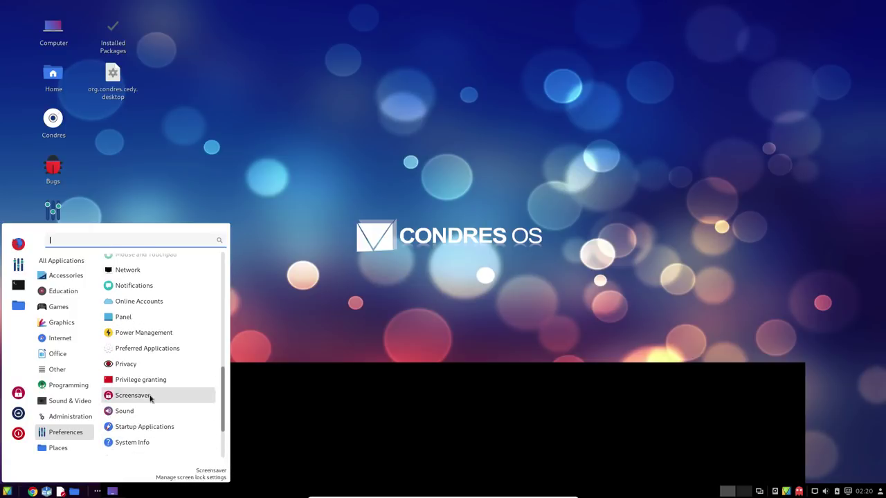
pyautogui.scroll(-3, 145, 415)
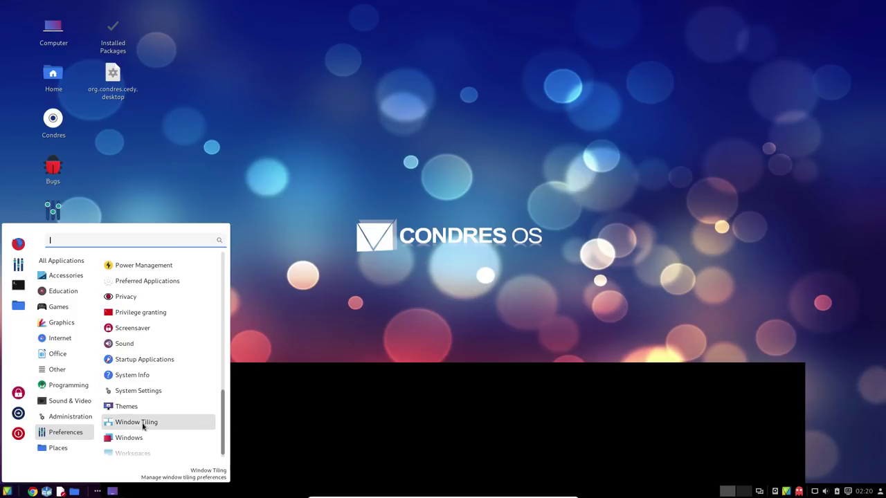
pyautogui.scroll(-1, 141, 424)
pyautogui.scroll(1, 151, 322)
pyautogui.scroll(1, 152, 322)
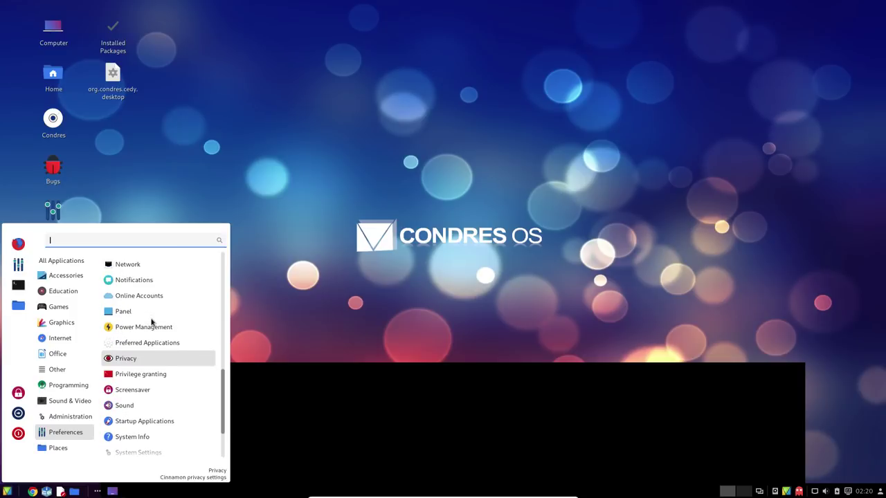
pyautogui.scroll(3, 152, 332)
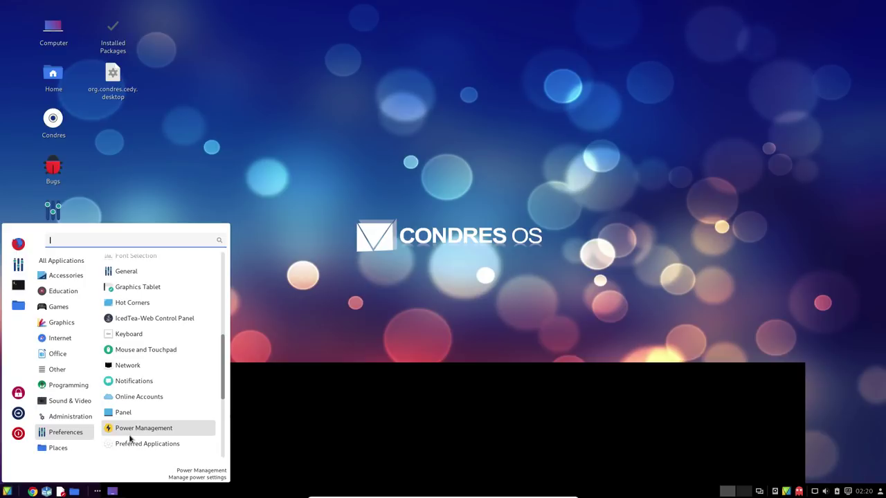
pyautogui.click(129, 439)
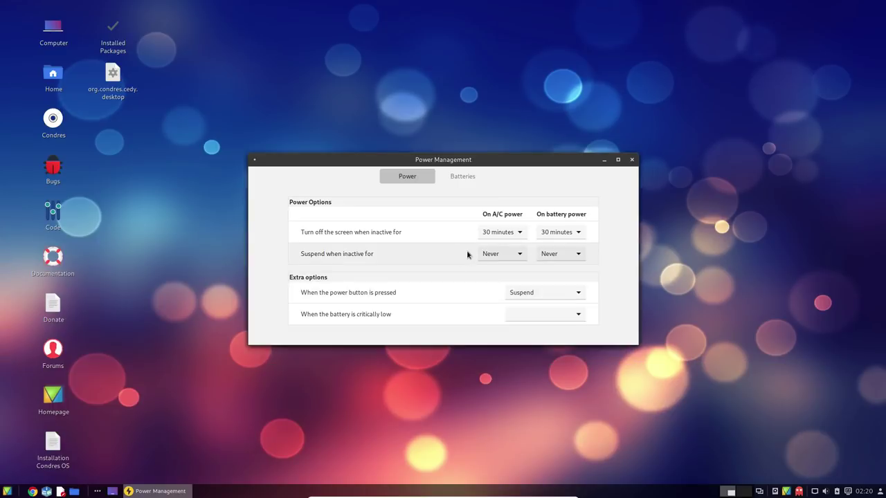
pyautogui.click(475, 178)
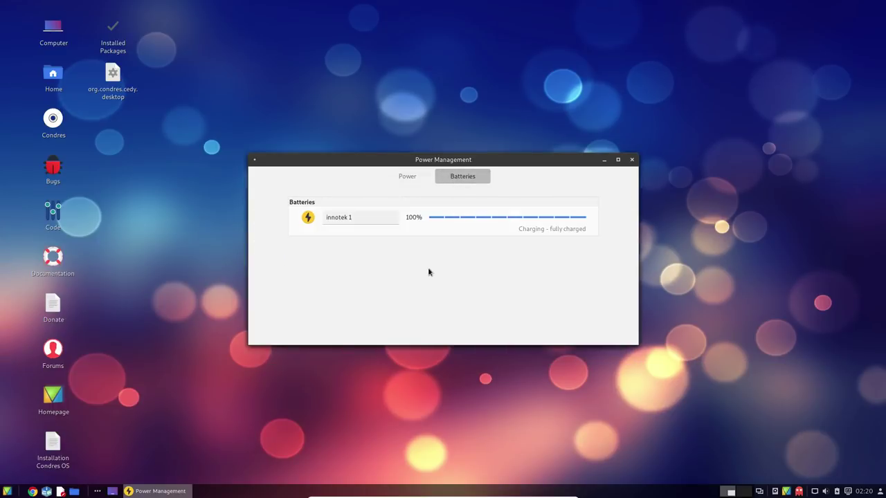
pyautogui.click(631, 159)
# Launch Condres Settings Manager from the application menu's Other category
pyautogui.click(7, 491)
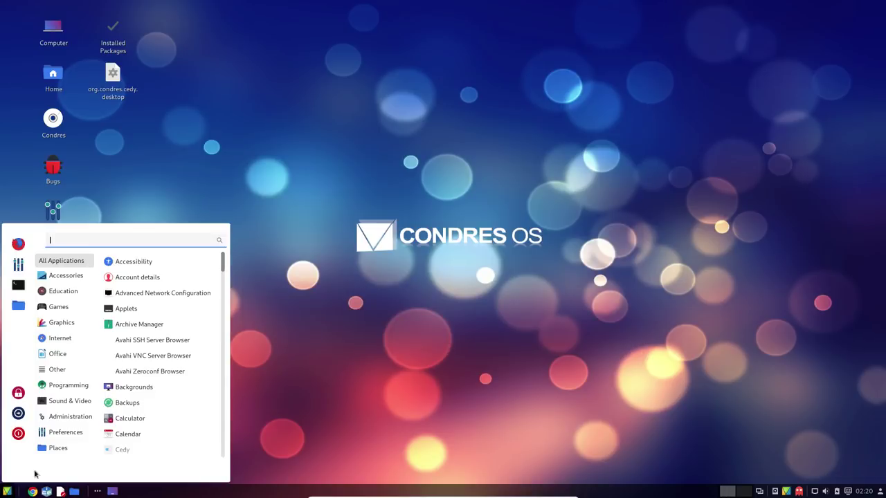
pyautogui.moveTo(63, 401)
pyautogui.moveTo(67, 370)
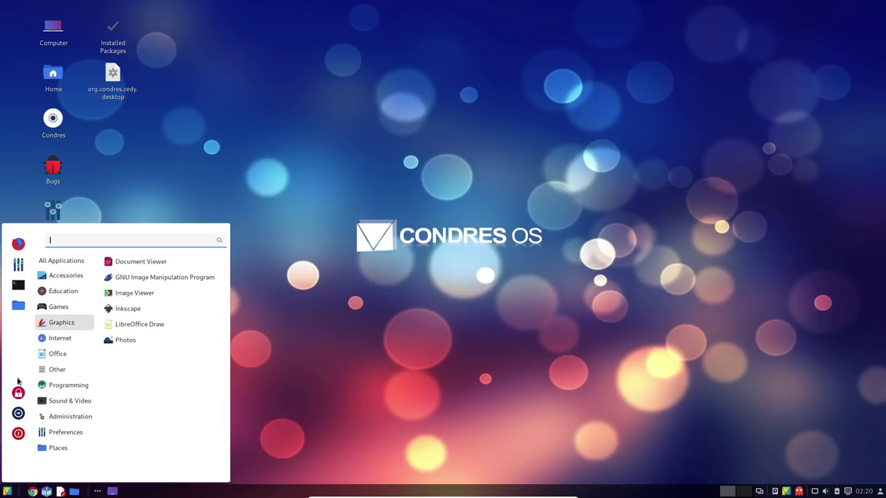
pyautogui.click(154, 263)
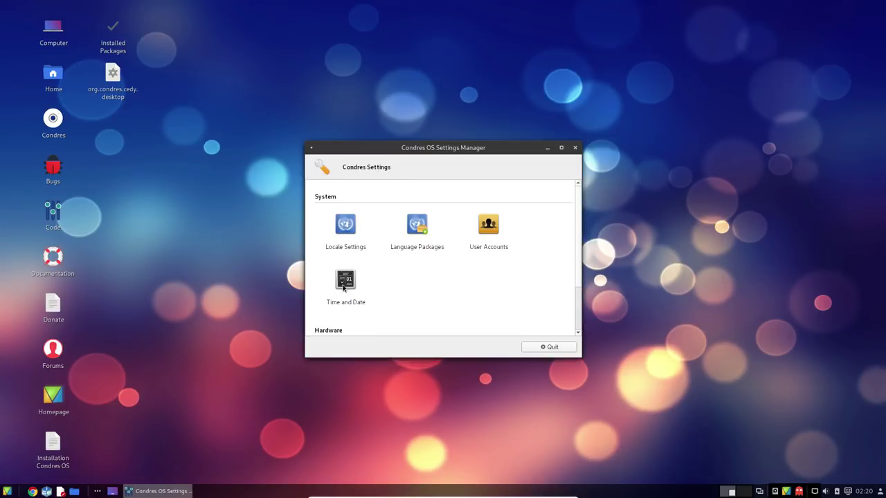
# Scroll through the Settings Manager's System and Hardware sections
pyautogui.scroll(-2, 338, 242)
pyautogui.scroll(2, 386, 285)
pyautogui.scroll(-2, 386, 284)
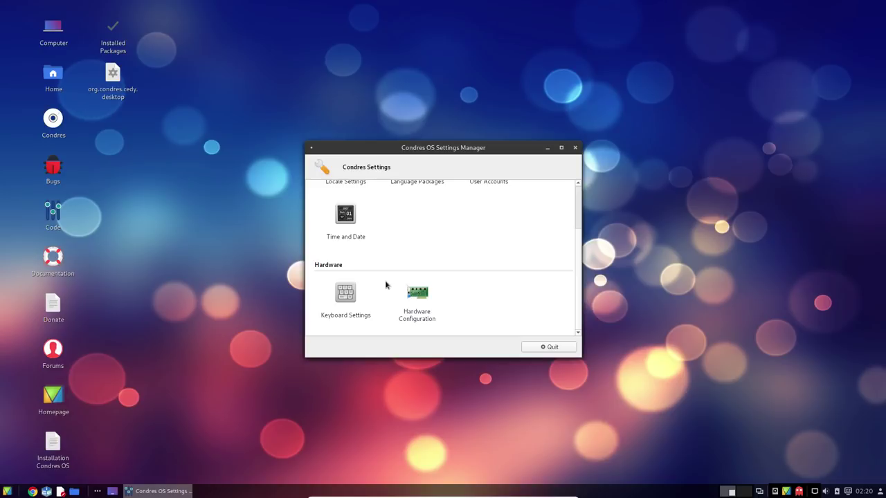
pyautogui.scroll(2, 413, 297)
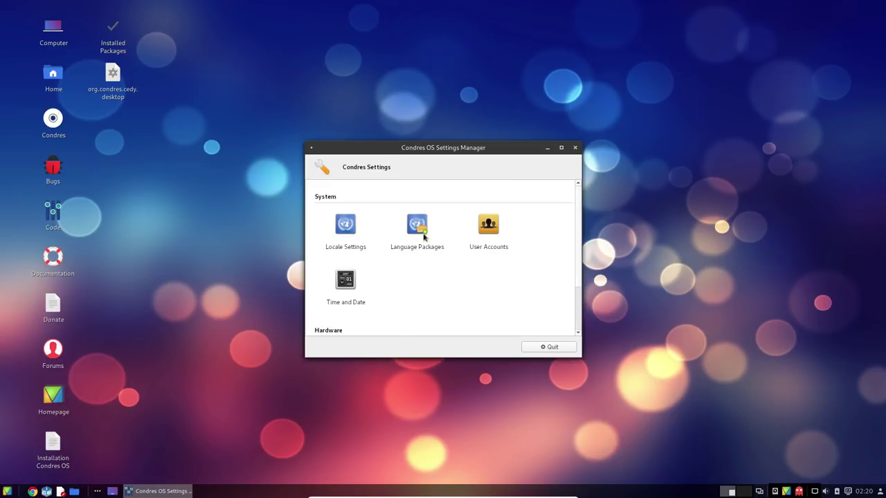
# Close the Settings Manager, then search the menu for 'syn' and 'mob', clearing each search
pyautogui.click(575, 148)
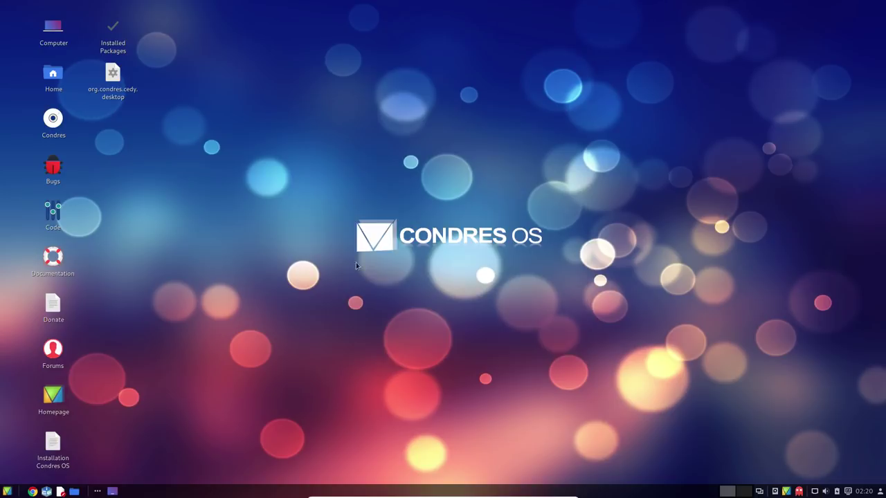
pyautogui.click(7, 490)
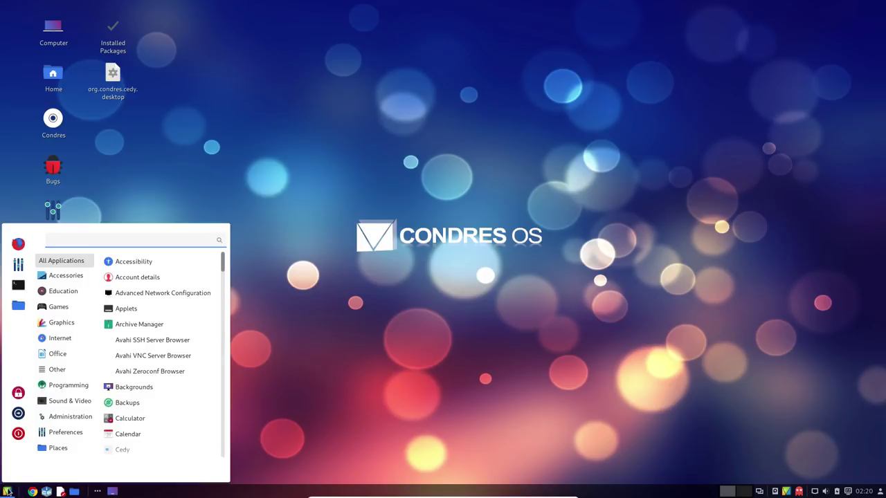
pyautogui.write('syn')
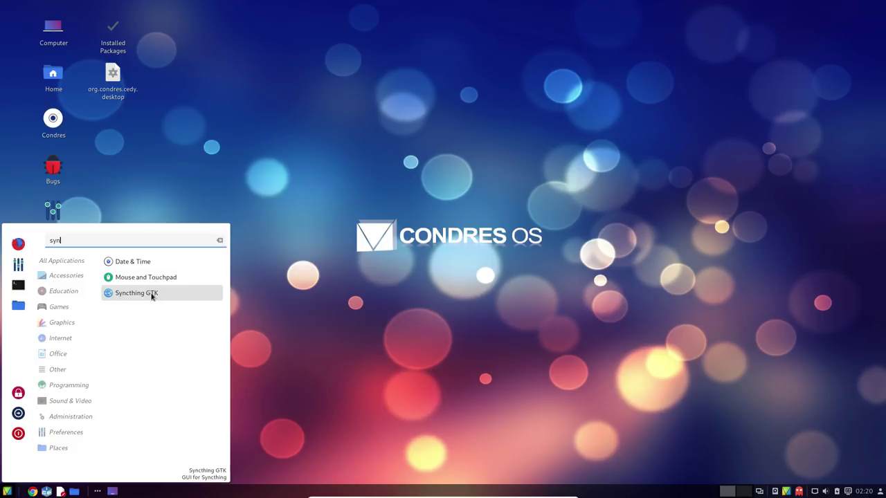
pyautogui.press('BackSpace')
pyautogui.press('BackSpace')
pyautogui.press('BackSpace')
pyautogui.write('mob')
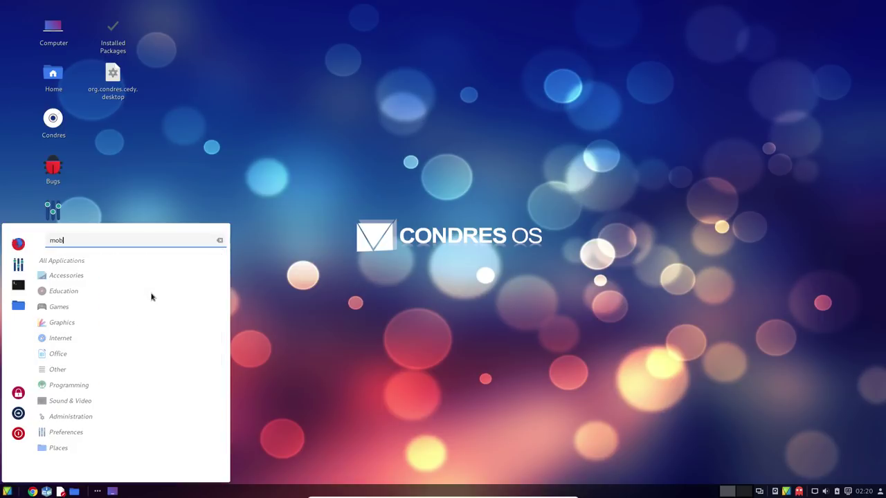
pyautogui.press('BackSpace')
pyautogui.press('BackSpace')
pyautogui.press('BackSpace')
pyautogui.press('BackSpace')
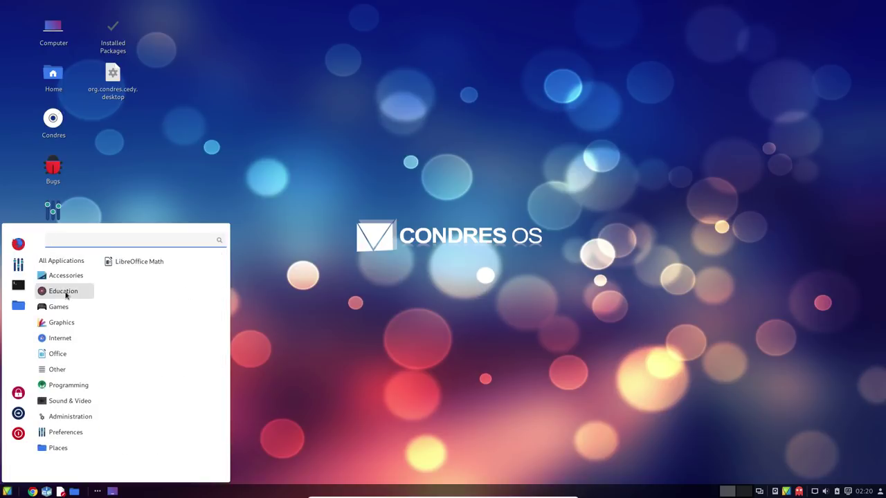
# Browse the application menu's categories and scroll through their application lists
pyautogui.moveTo(77, 279)
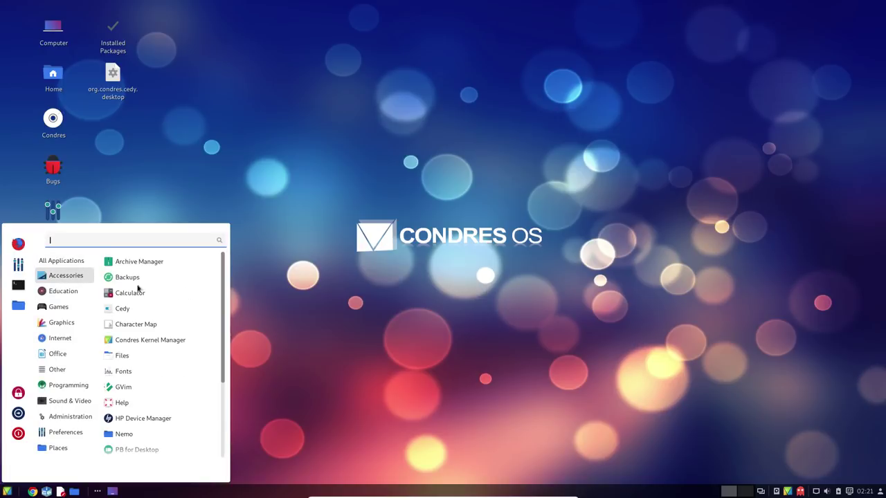
pyautogui.scroll(-2, 156, 374)
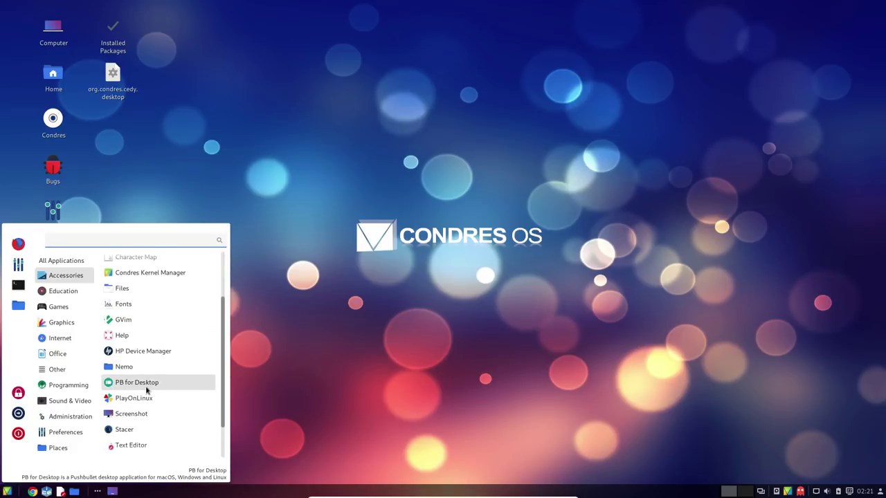
pyautogui.scroll(-3, 147, 400)
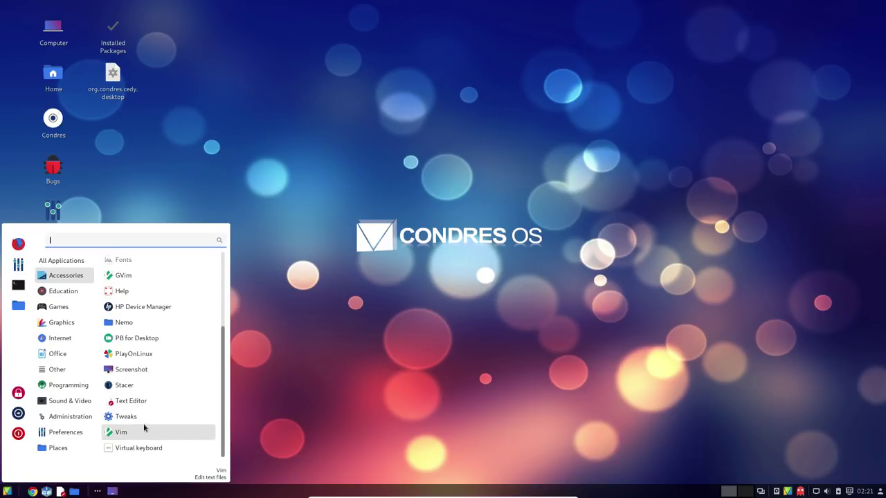
pyautogui.scroll(3, 167, 300)
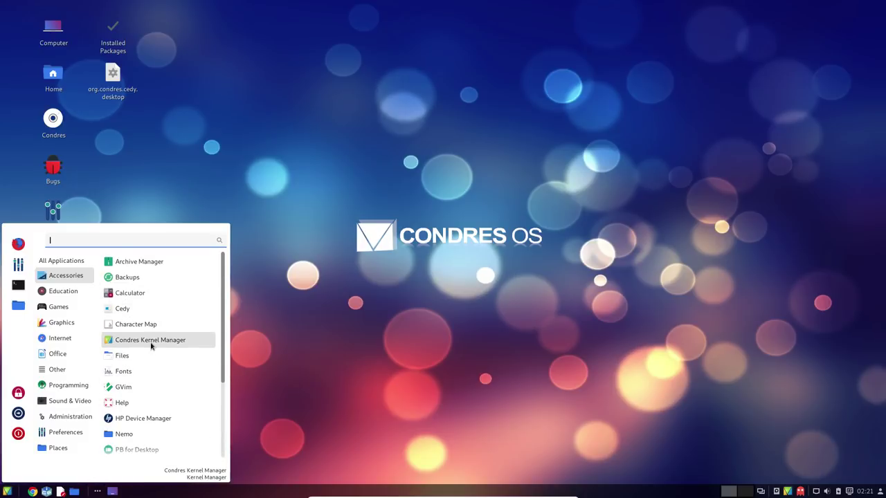
pyautogui.moveTo(52, 388)
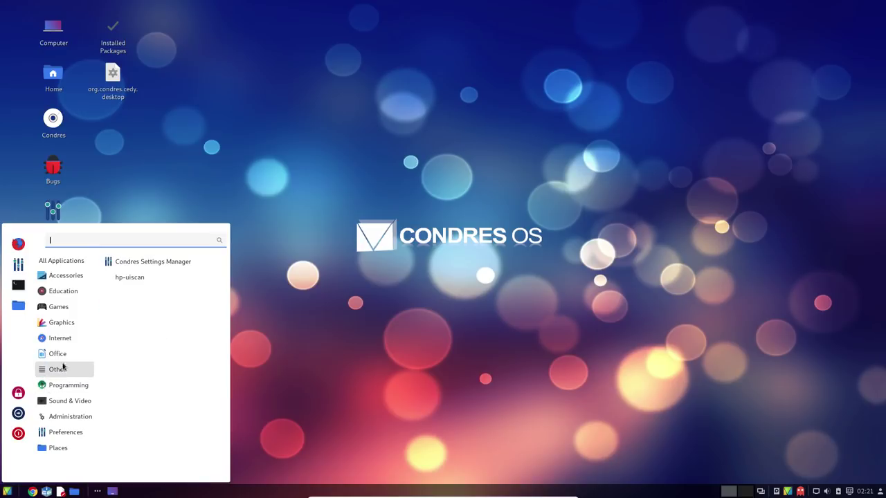
pyautogui.moveTo(60, 356)
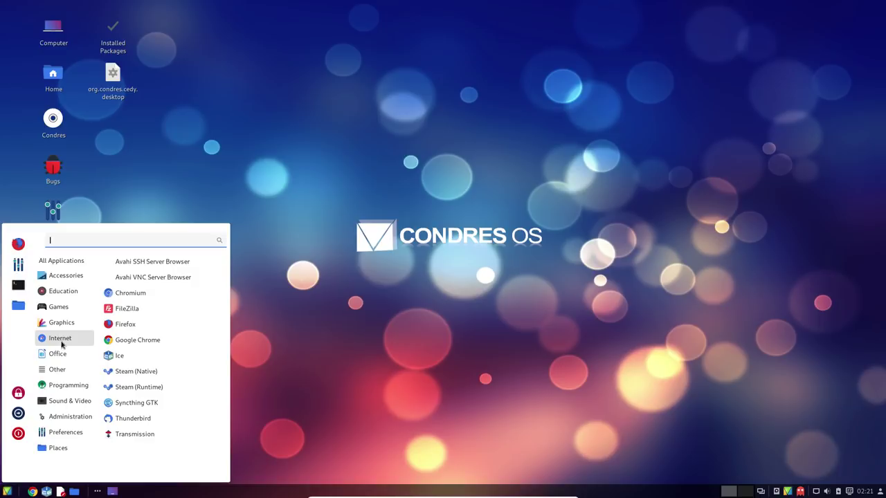
pyautogui.moveTo(51, 314)
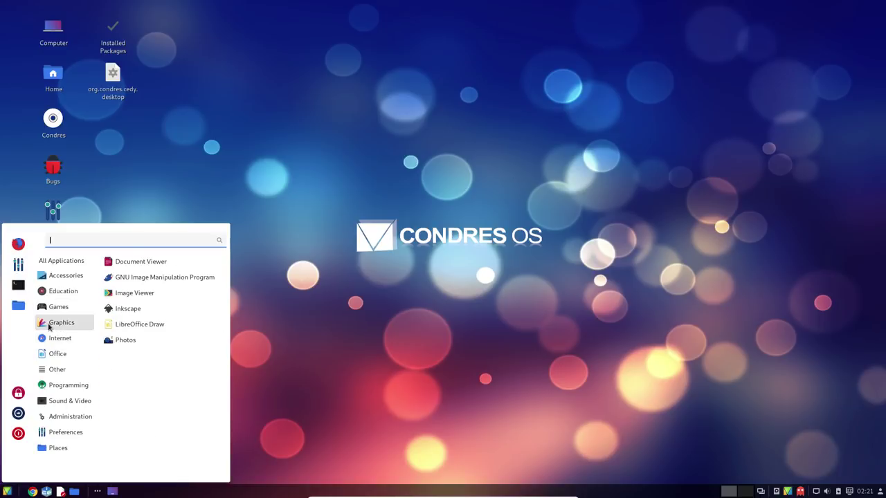
# Show the Preferences category, scroll its list, and launch Extensions
pyautogui.moveTo(50, 449)
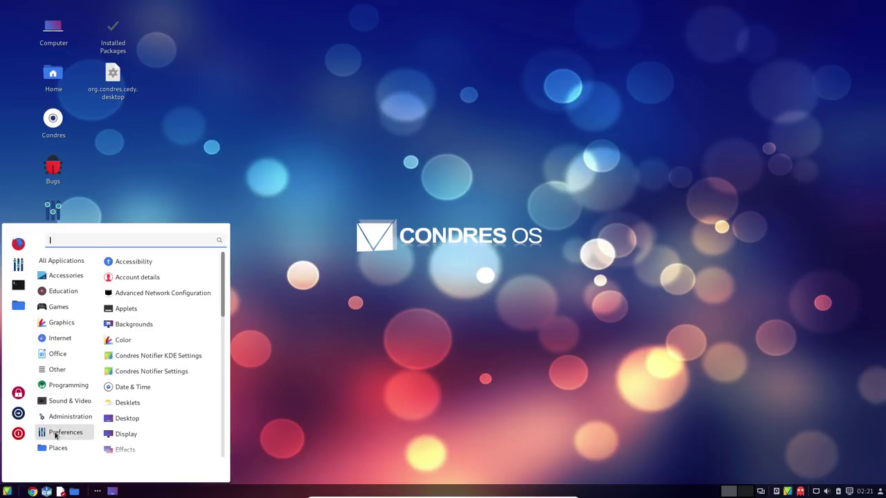
pyautogui.scroll(-10, 166, 365)
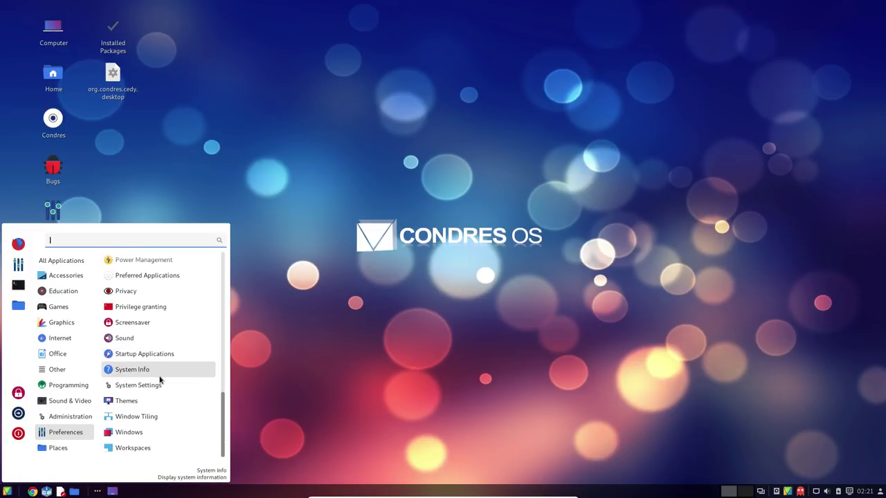
pyautogui.scroll(5, 160, 379)
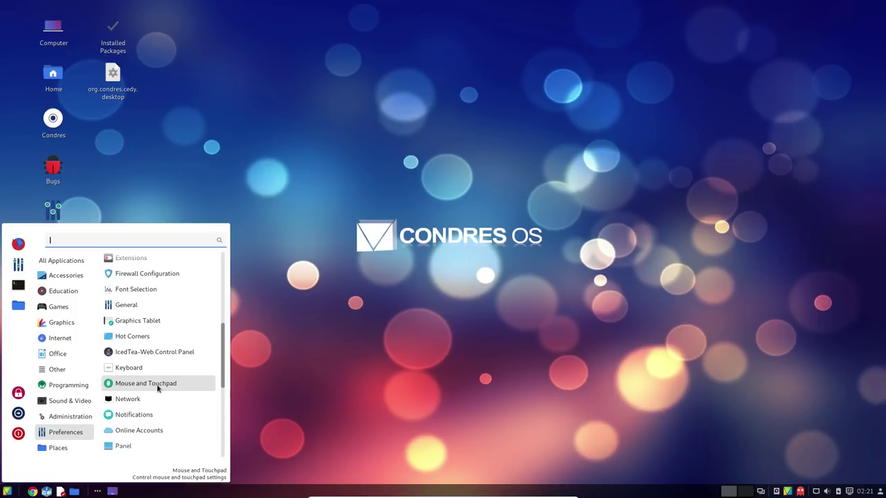
pyautogui.scroll(2, 166, 388)
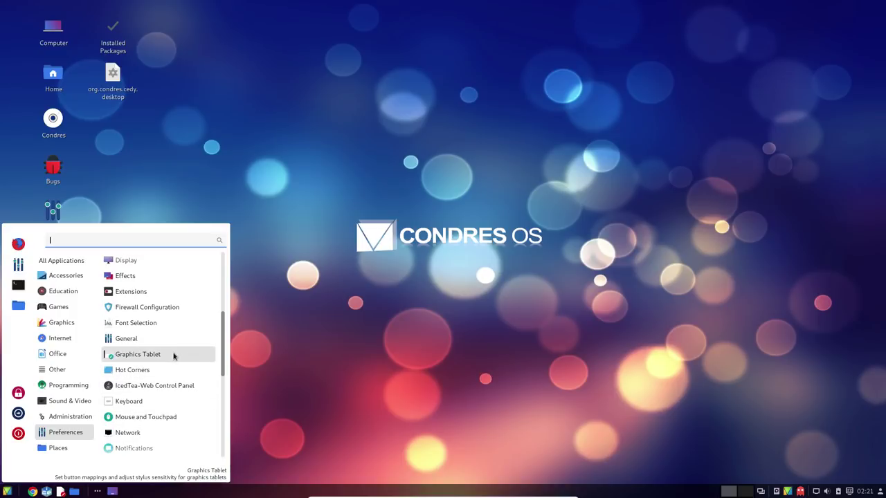
pyautogui.scroll(5, 173, 356)
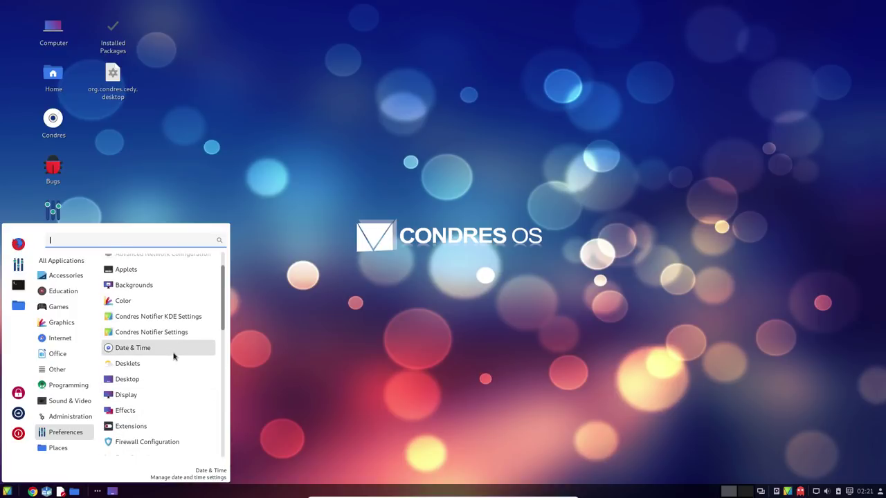
pyautogui.click(159, 426)
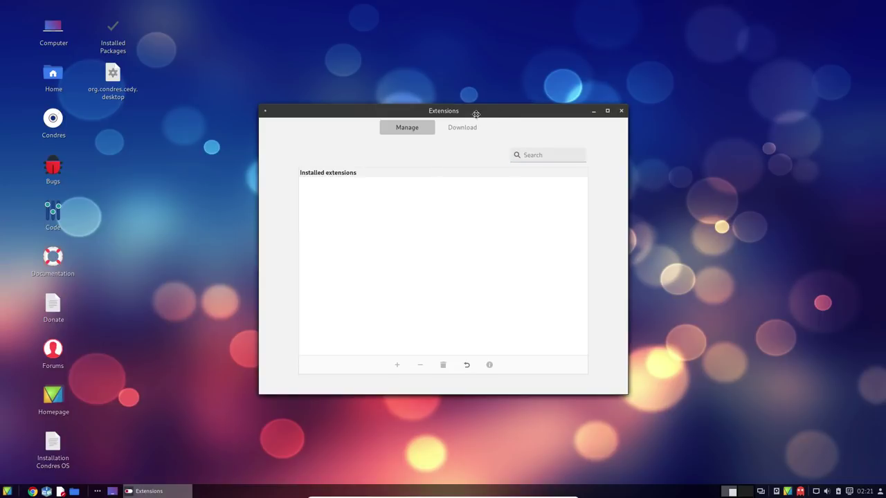
# Move the Extensions window, show downloadable extensions, refresh the cache, and keep Popularity sorting
pyautogui.moveTo(484, 115); pyautogui.dragTo(458, 112)
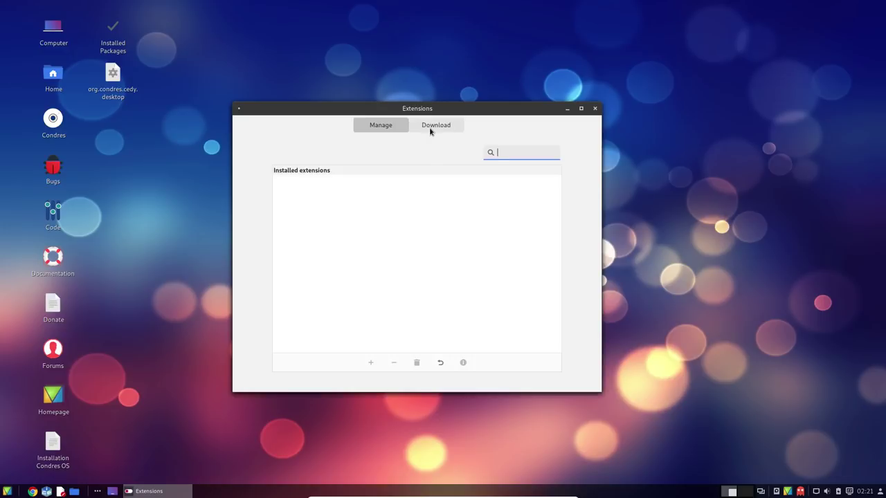
pyautogui.click(430, 129)
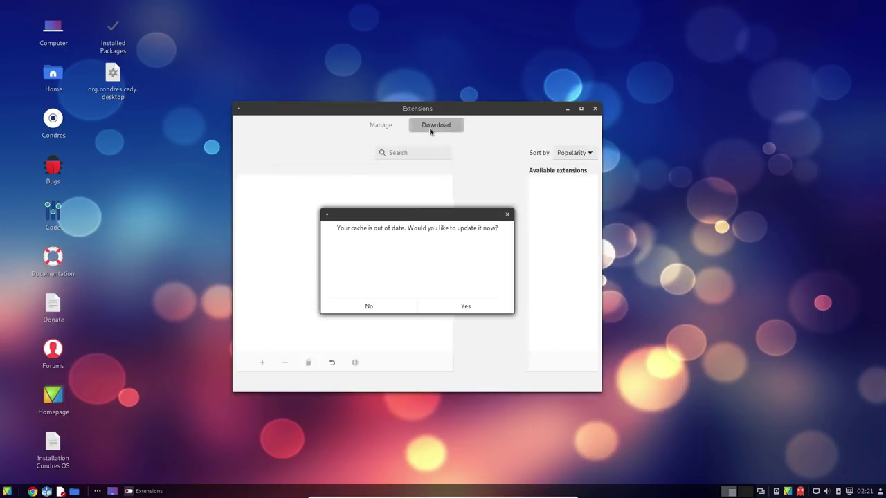
pyautogui.click(466, 307)
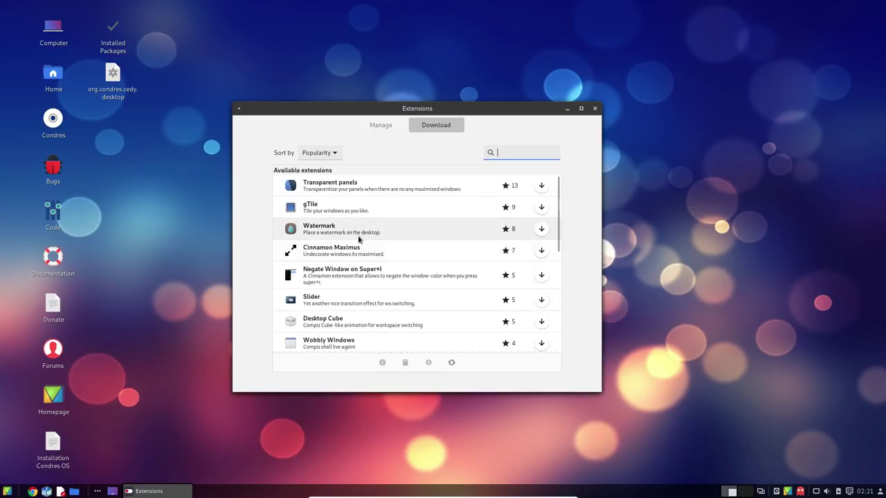
pyautogui.scroll(-5, 360, 237)
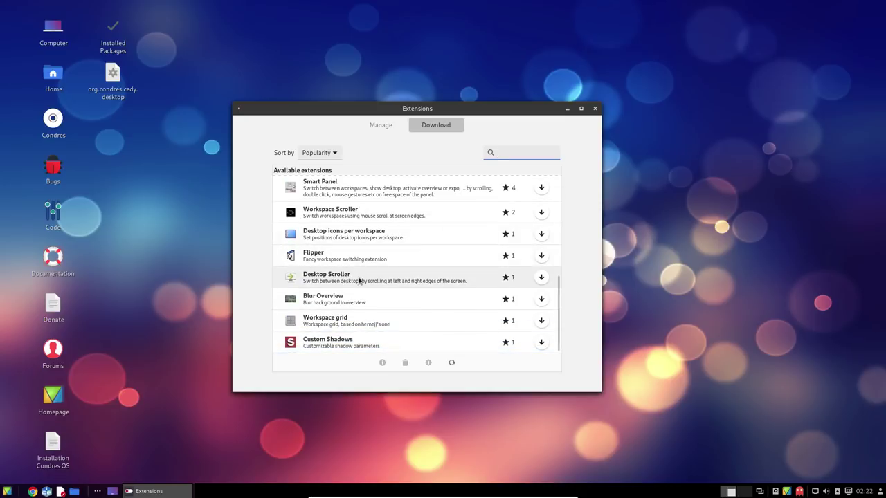
pyautogui.scroll(3, 358, 279)
pyautogui.scroll(2, 358, 280)
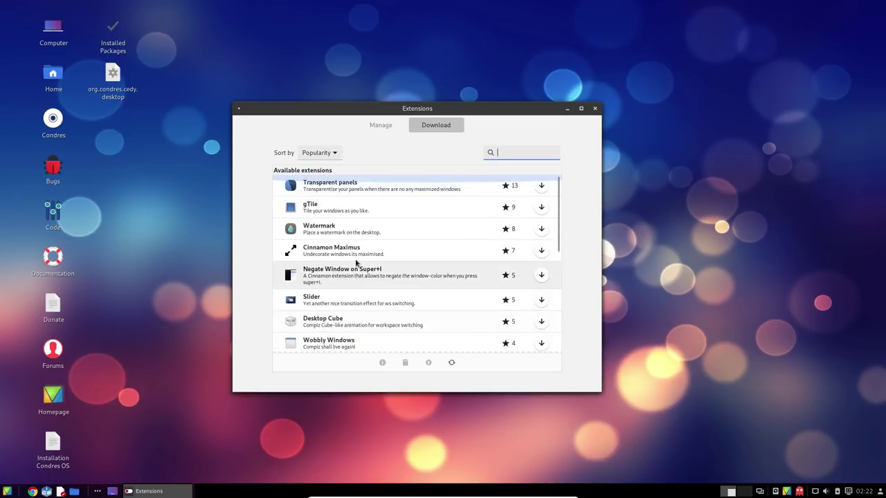
pyautogui.click(329, 154)
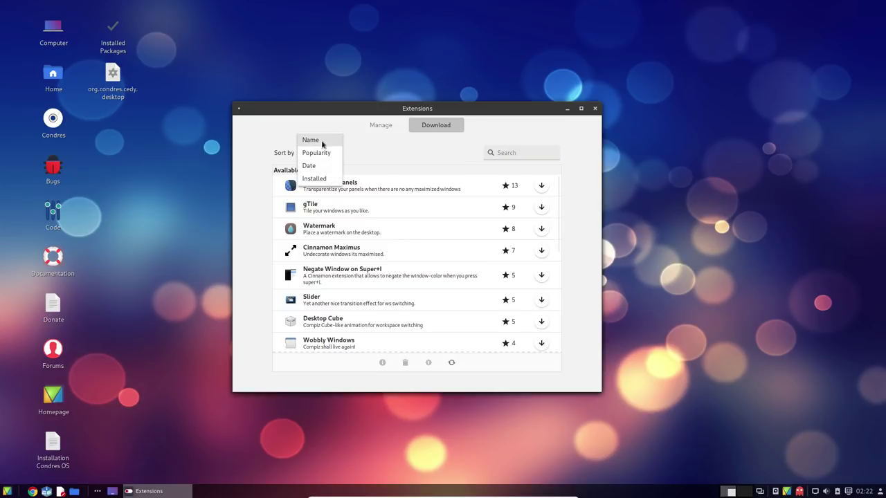
pyautogui.click(351, 121)
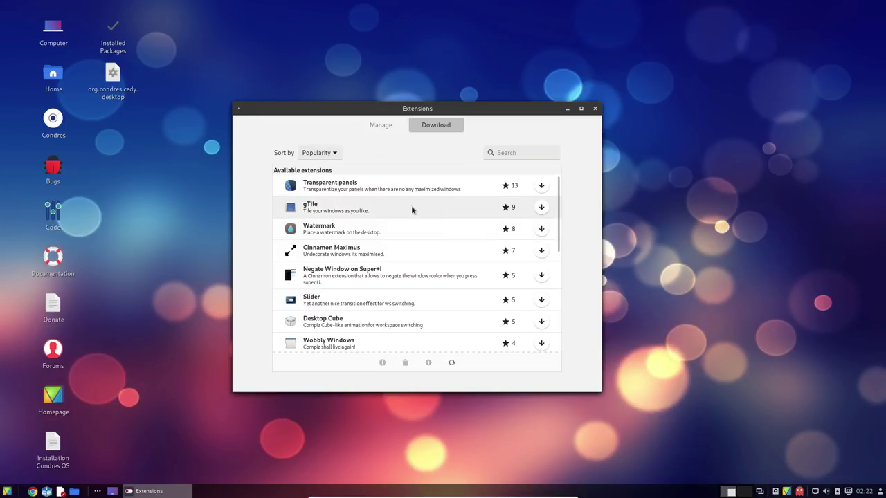
# Install the Watermark extension, confirm it in the installed list, and close Extensions
pyautogui.click(541, 228)
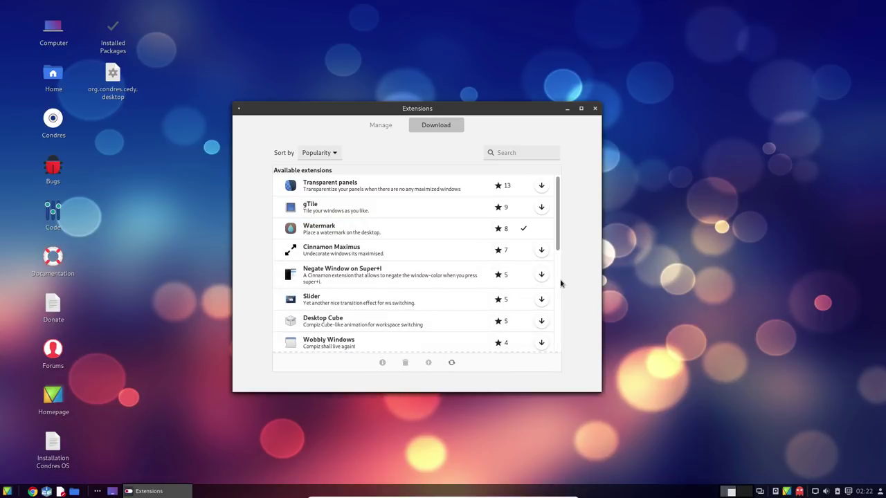
pyautogui.click(323, 232)
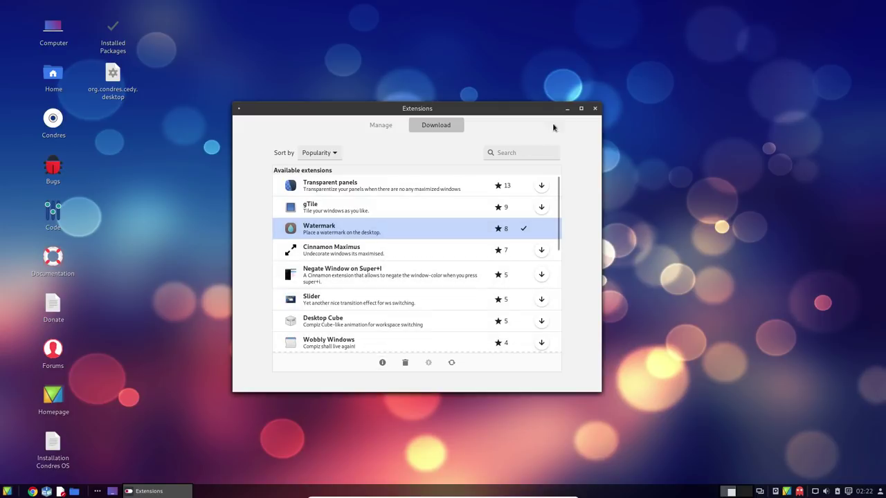
pyautogui.click(380, 124)
pyautogui.click(331, 191)
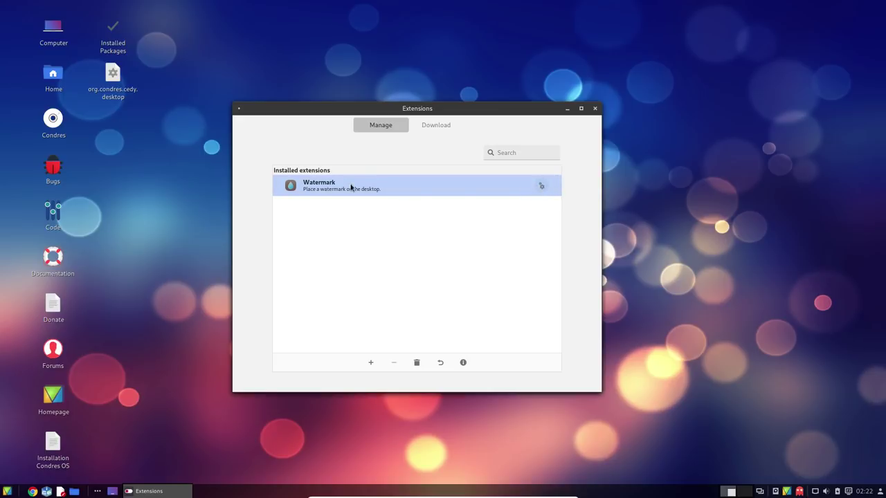
pyautogui.click(594, 108)
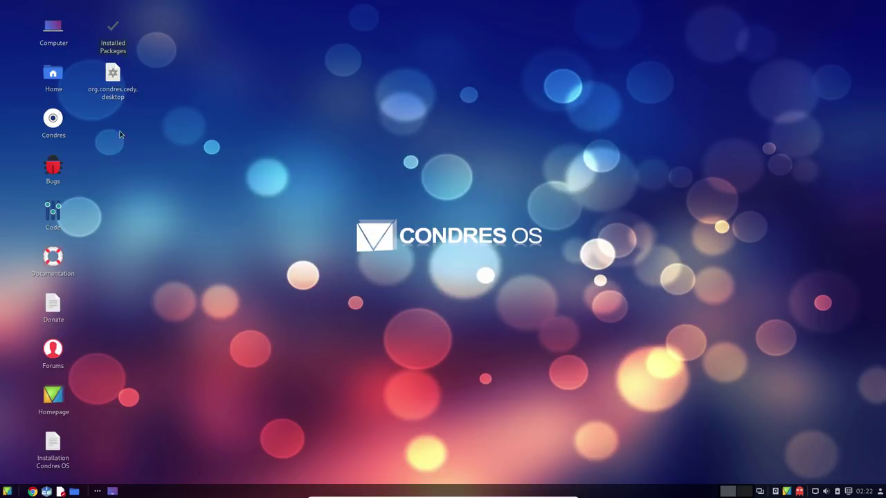
# Open Backgrounds from the desktop context menu and show the Backgrounds wallpaper collection
pyautogui.rightClick(316, 243)
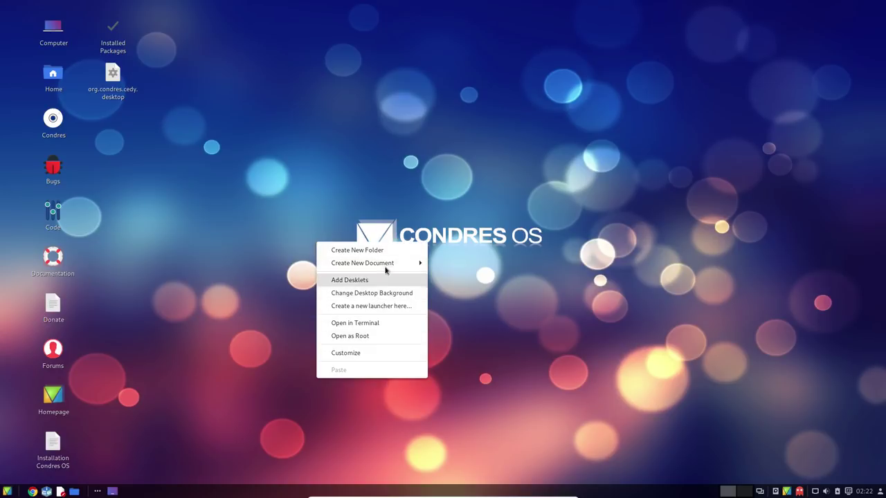
pyautogui.click(391, 297)
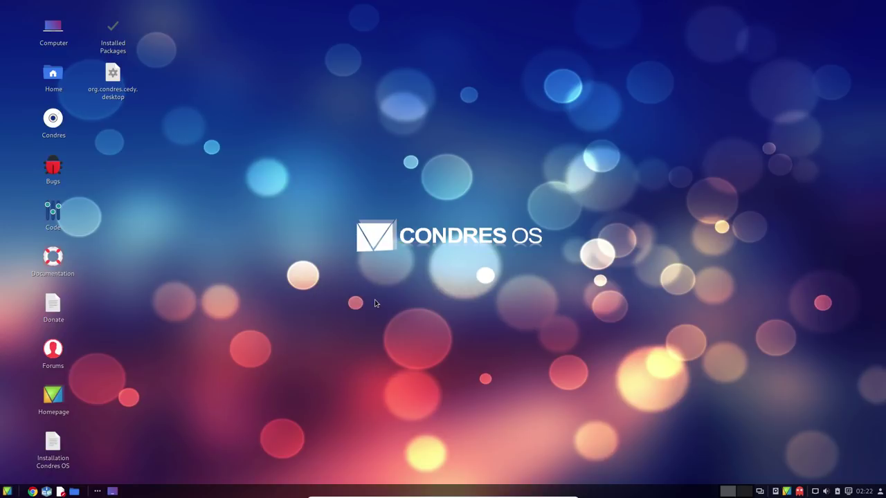
pyautogui.click(295, 163)
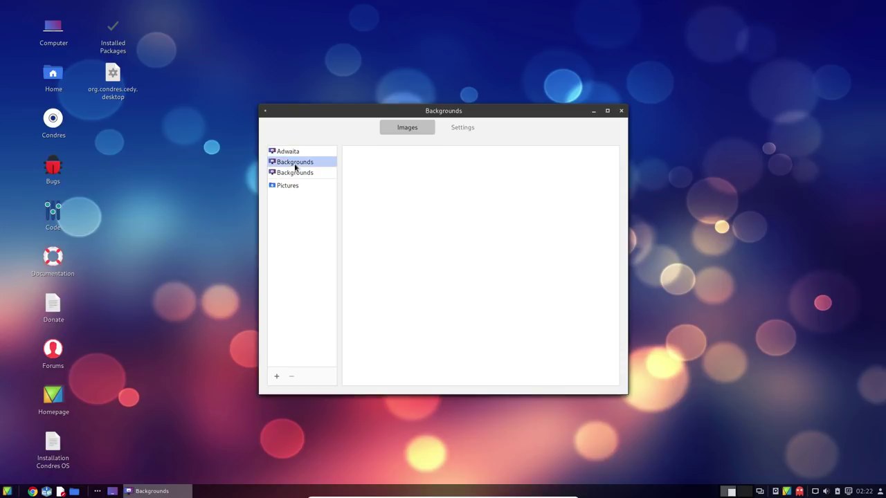
pyautogui.scroll(-2, 450, 225)
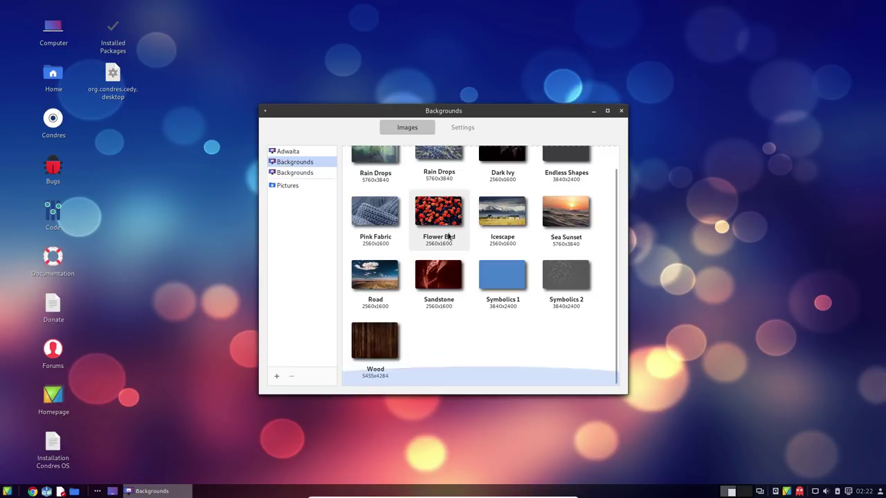
pyautogui.scroll(1, 522, 308)
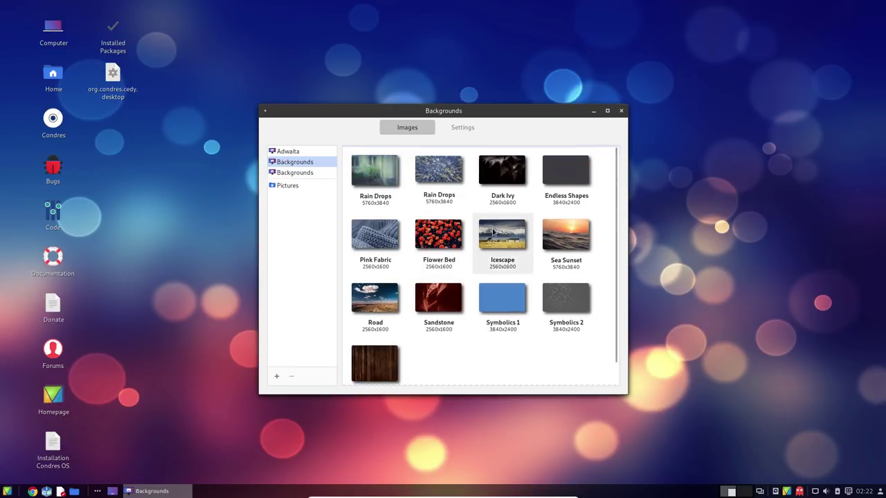
# Try both Rain Drops images, settle on Sea Sunset, and close Backgrounds
pyautogui.click(439, 197)
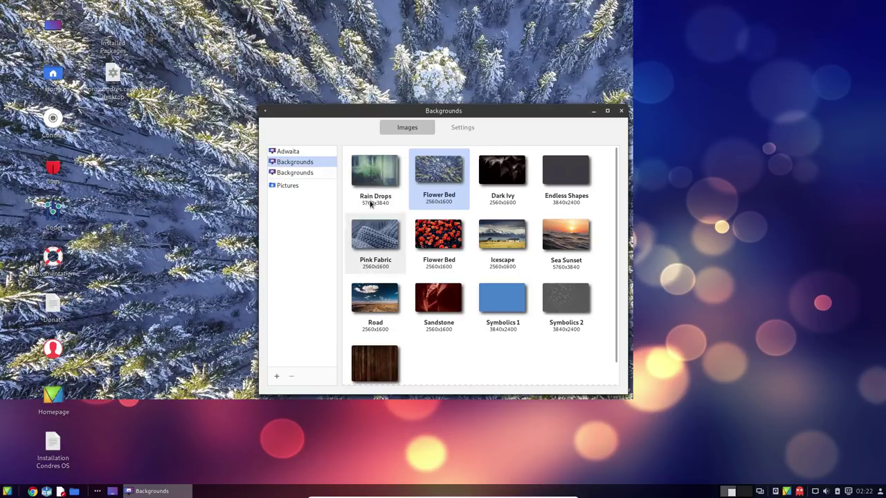
pyautogui.click(388, 182)
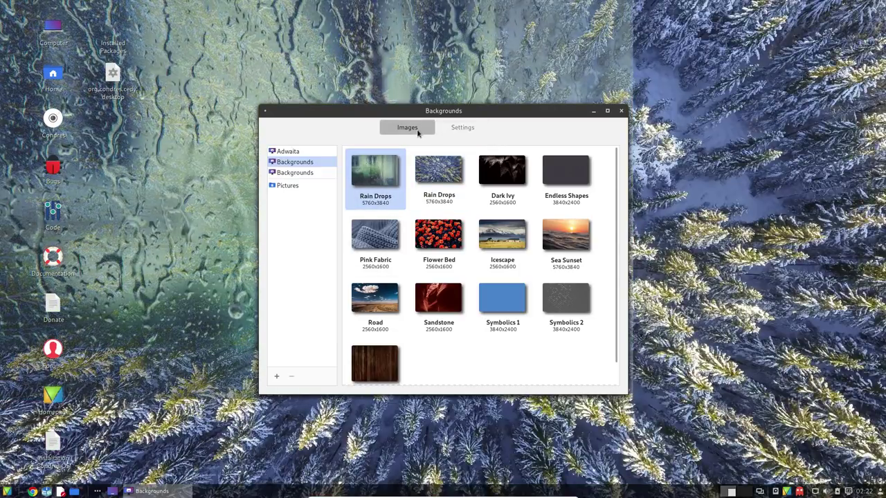
pyautogui.click(565, 238)
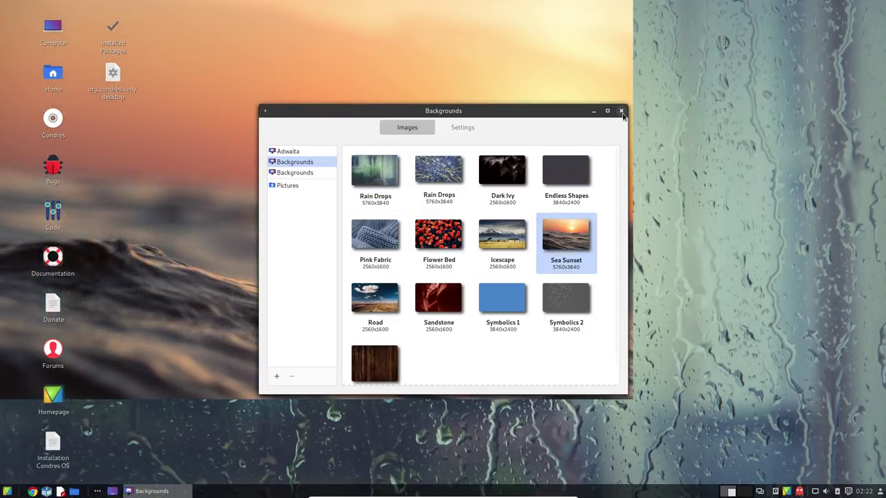
pyautogui.click(620, 110)
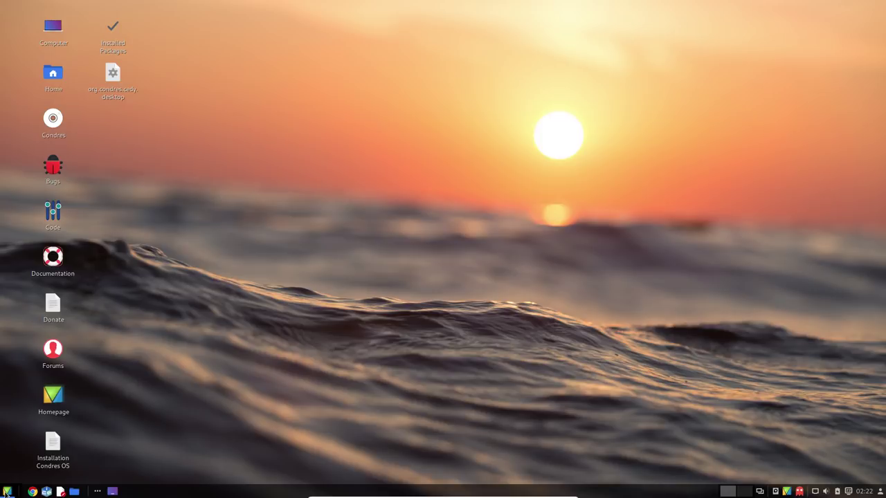
pyautogui.click(7, 491)
# Open Desklets settings from Preferences and launch CondresControlCenter Notifier from Internet
pyautogui.click(74, 433)
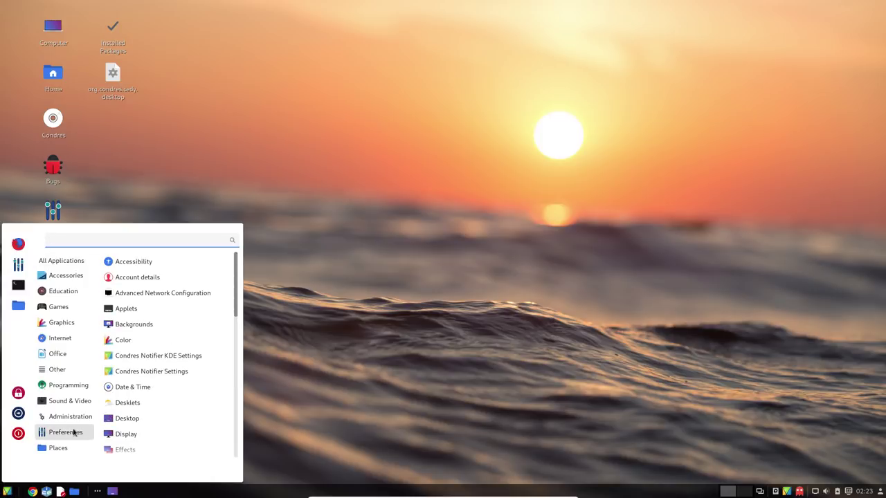
pyautogui.click(142, 405)
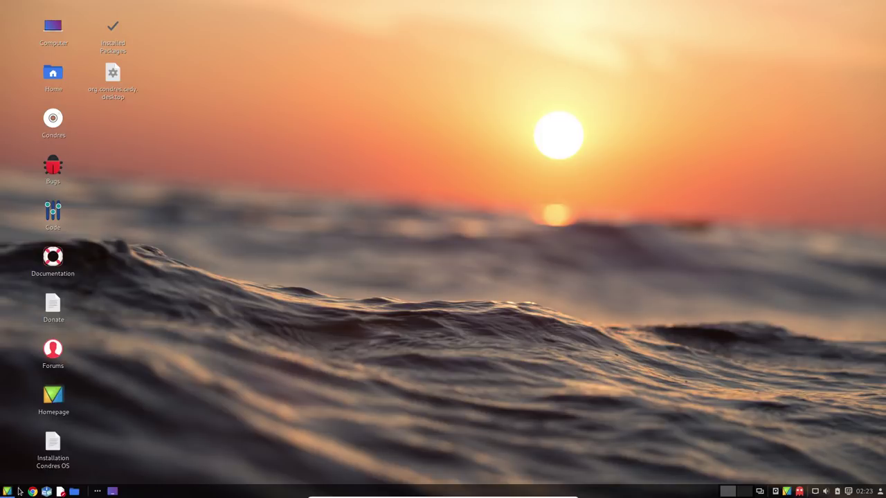
pyautogui.click(7, 491)
pyautogui.click(83, 339)
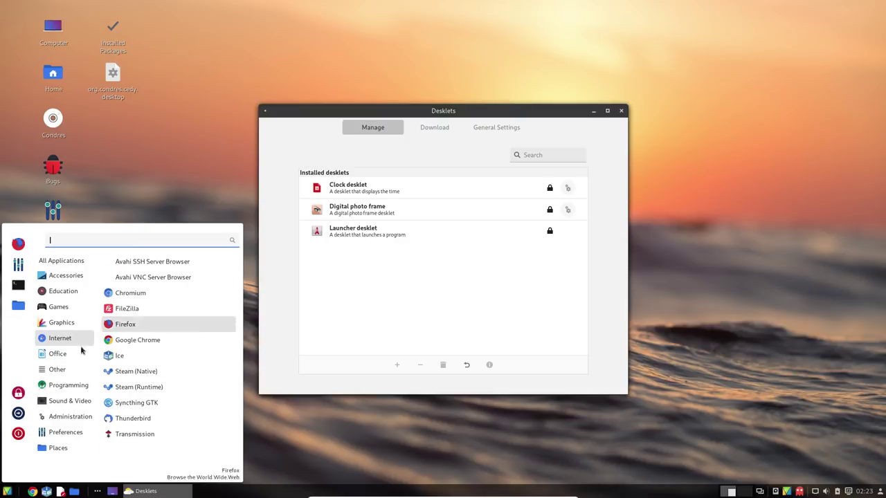
pyautogui.moveTo(67, 430)
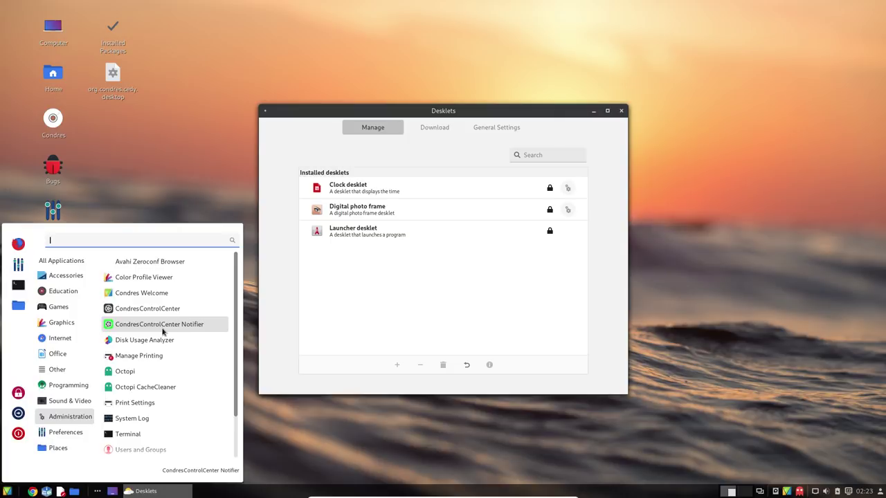
pyautogui.click(163, 329)
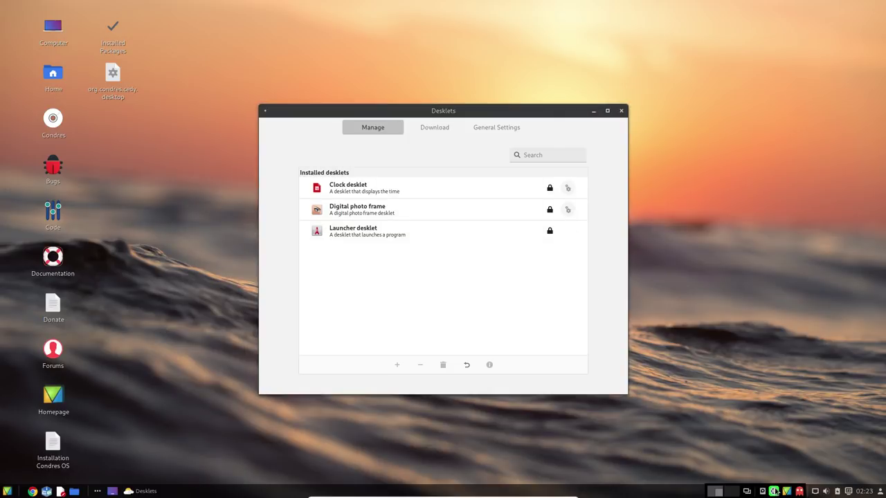
# Move the Desklets window, show downloadable desklets, and refresh the outdated desklet cache
pyautogui.moveTo(540, 108); pyautogui.dragTo(523, 127)
pyautogui.click(443, 139)
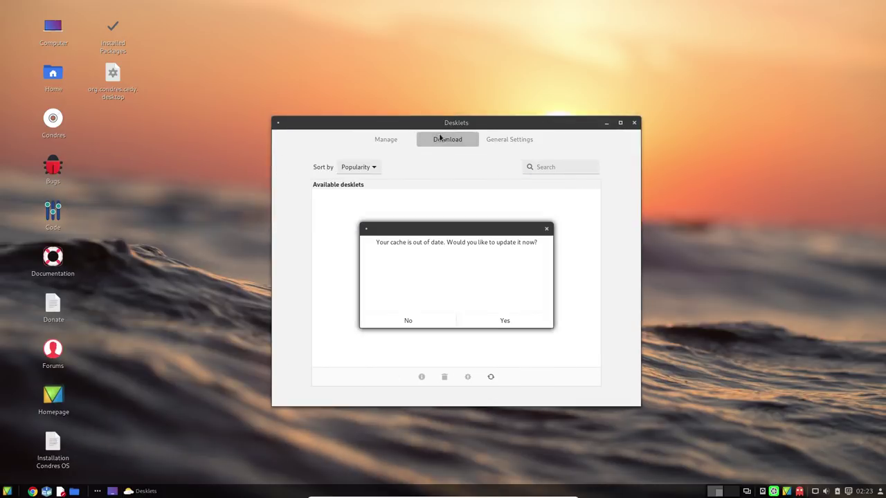
pyautogui.click(508, 322)
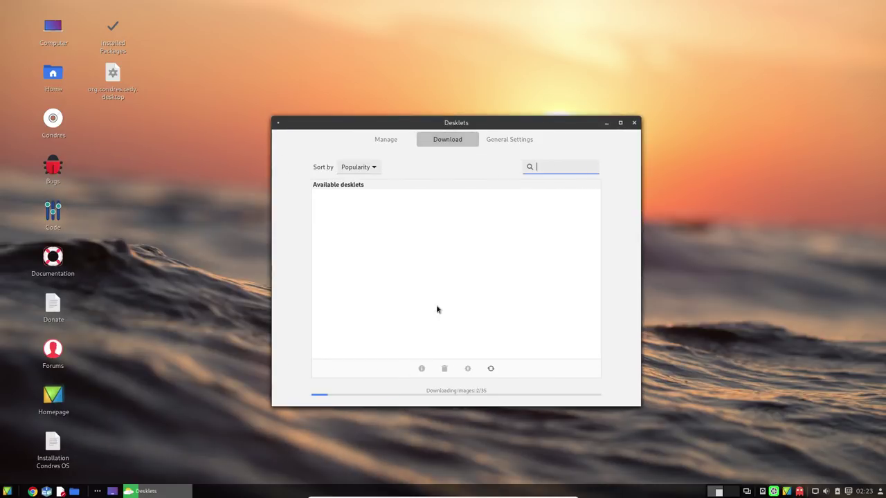
pyautogui.scroll(-10, 453, 248)
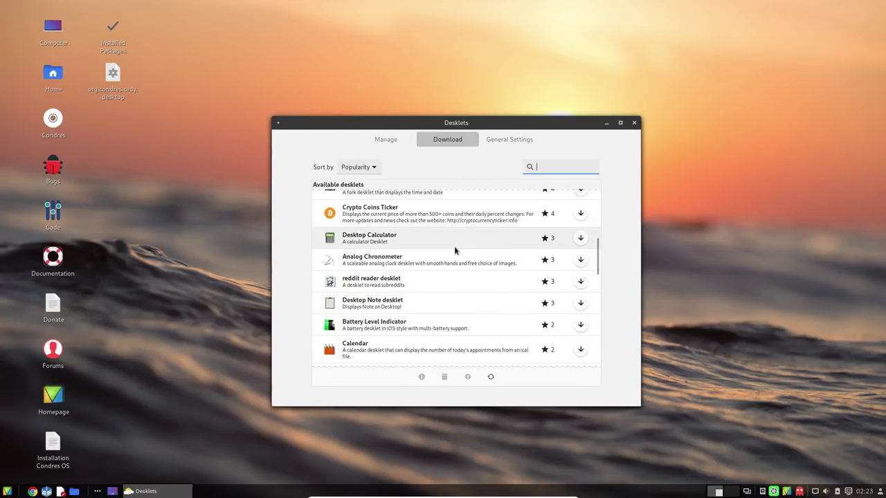
pyautogui.scroll(-15, 451, 257)
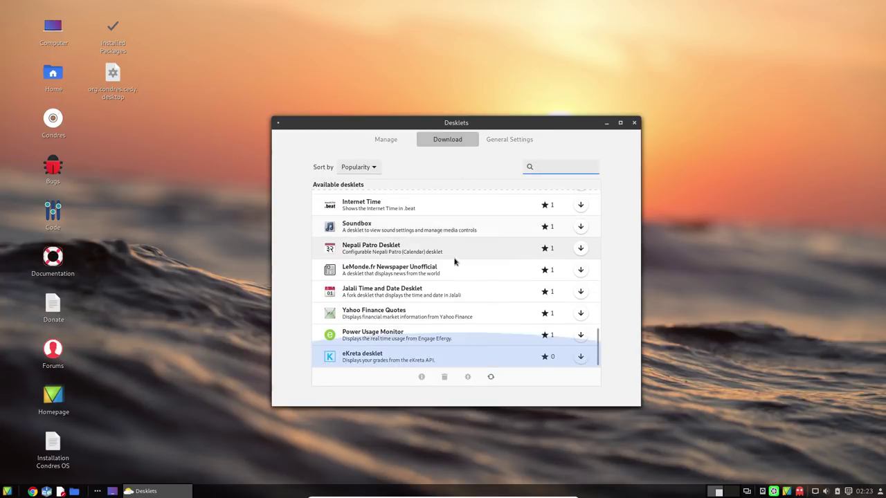
pyautogui.scroll(20, 455, 260)
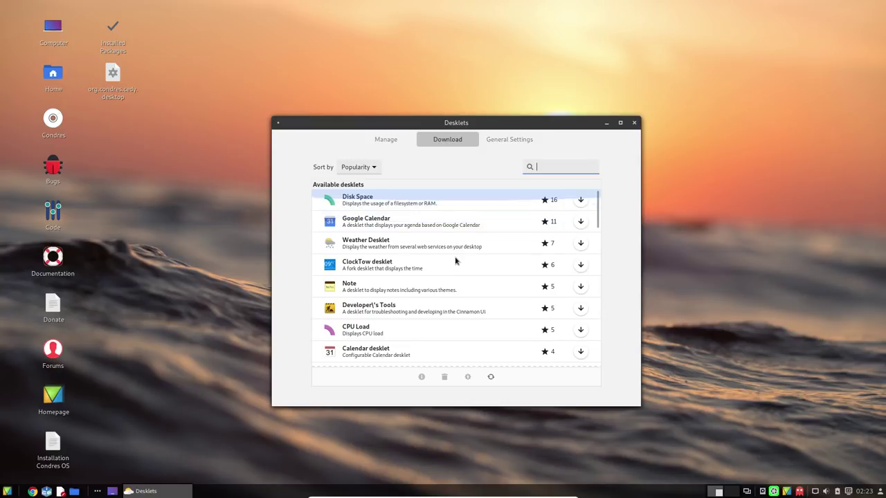
# Install Weather Desklet, check it and Clock in the installed list, and close Desklets
pyautogui.click(581, 243)
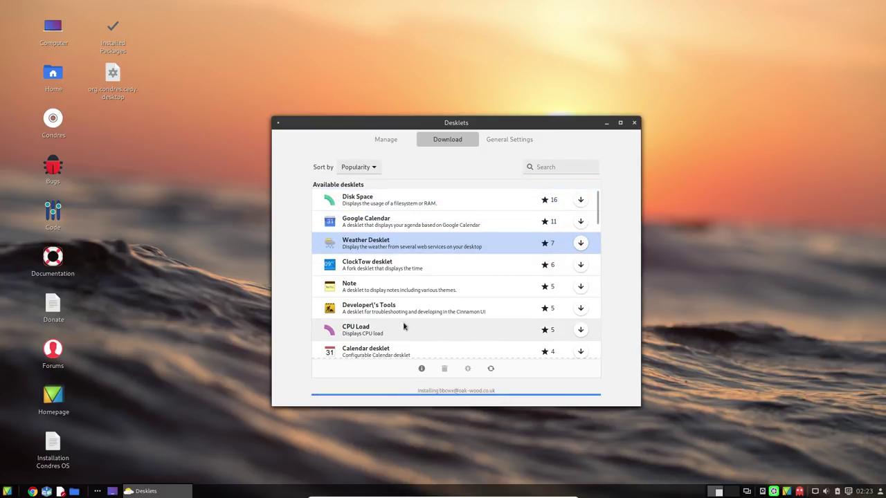
pyautogui.click(391, 140)
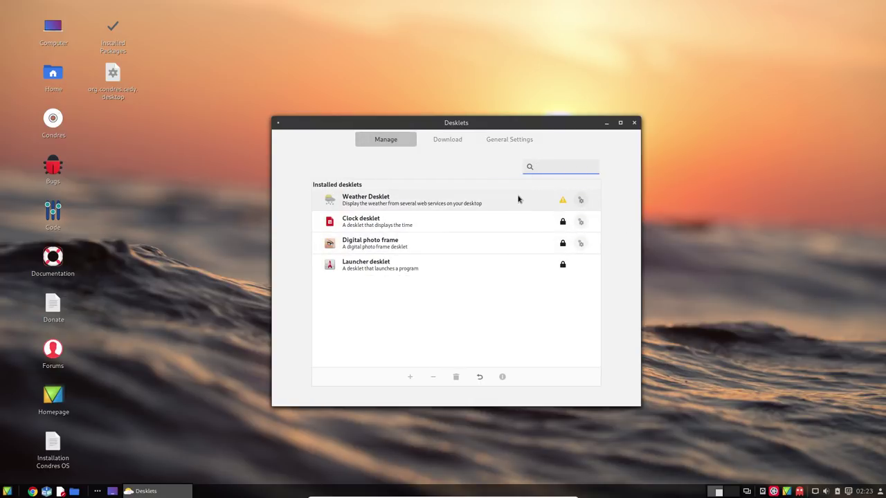
pyautogui.click(553, 201)
pyautogui.moveTo(561, 204)
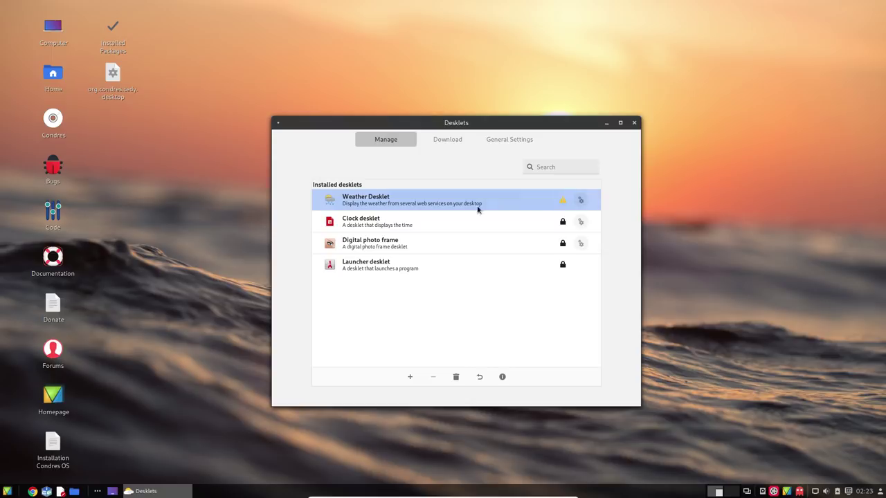
pyautogui.click(505, 227)
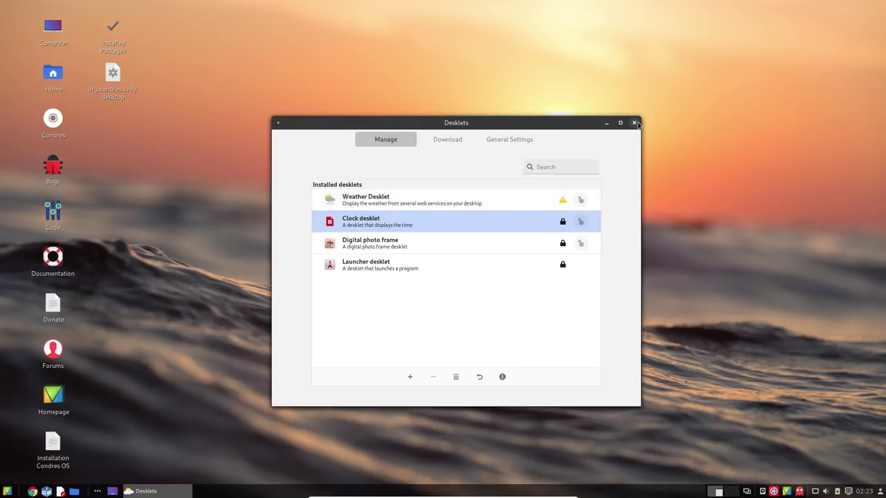
pyautogui.click(634, 123)
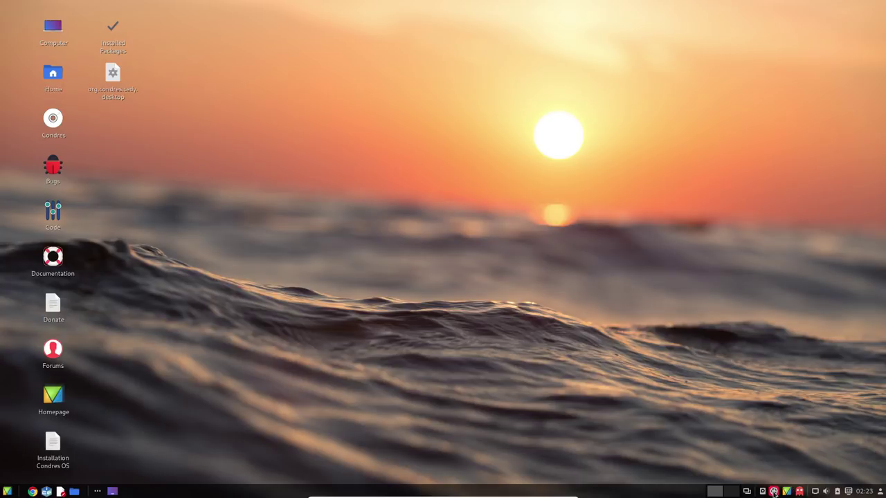
pyautogui.rightClick(773, 491)
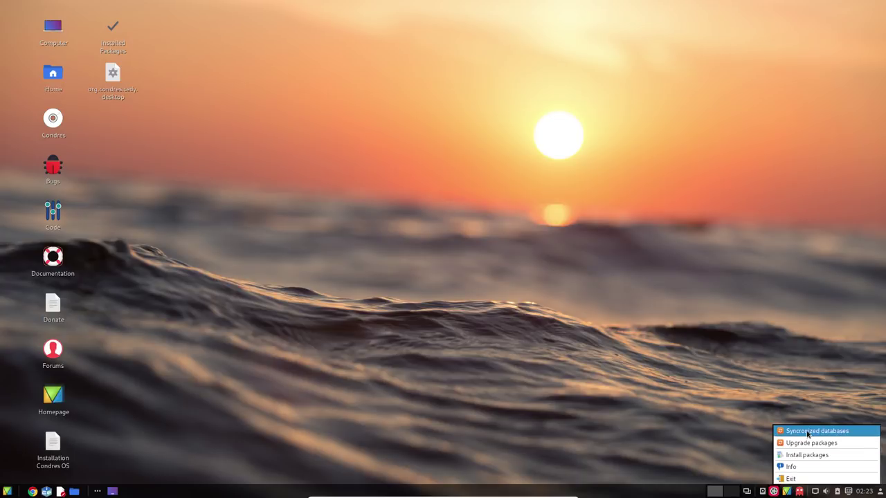
pyautogui.click(797, 455)
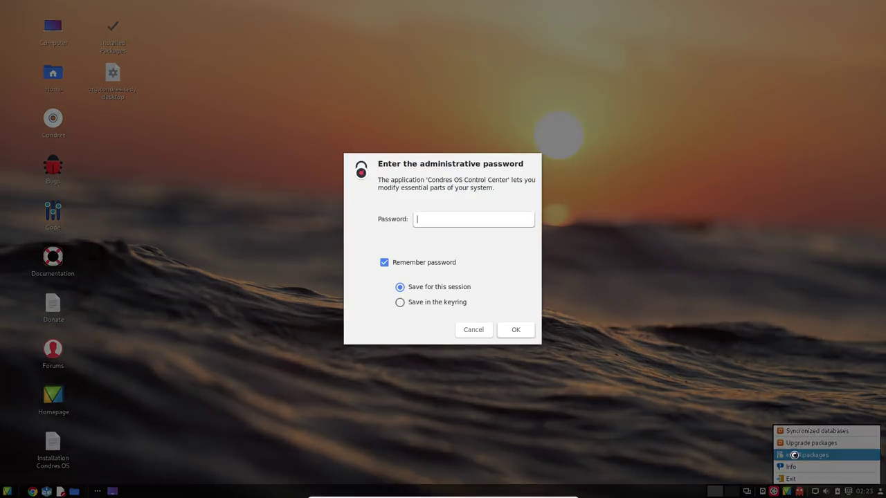
pyautogui.write('password')
pyautogui.press('Return')
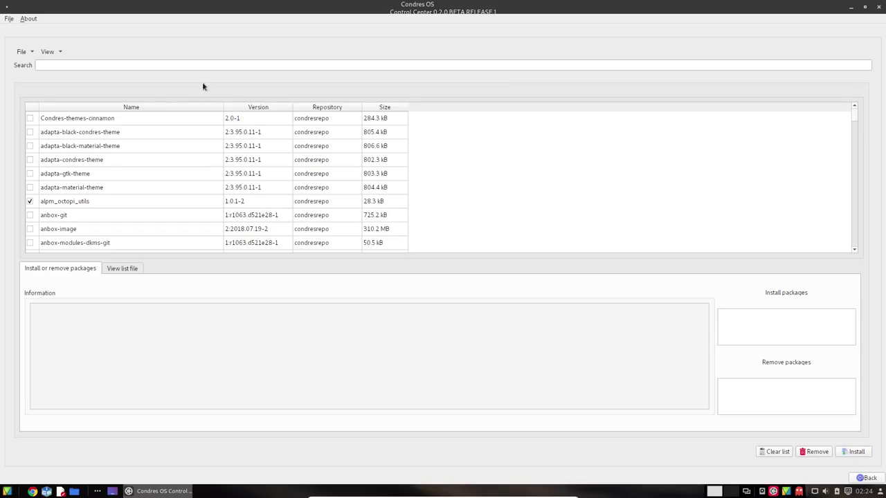
pyautogui.click(169, 187)
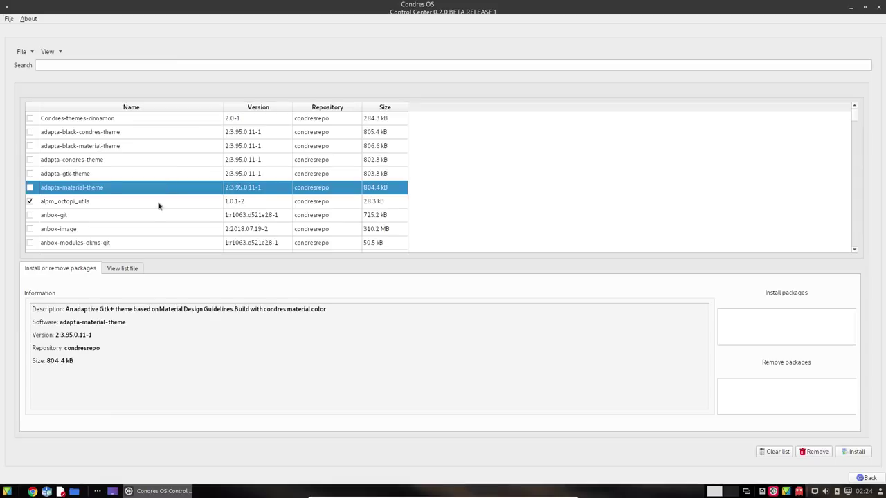
pyautogui.click(158, 204)
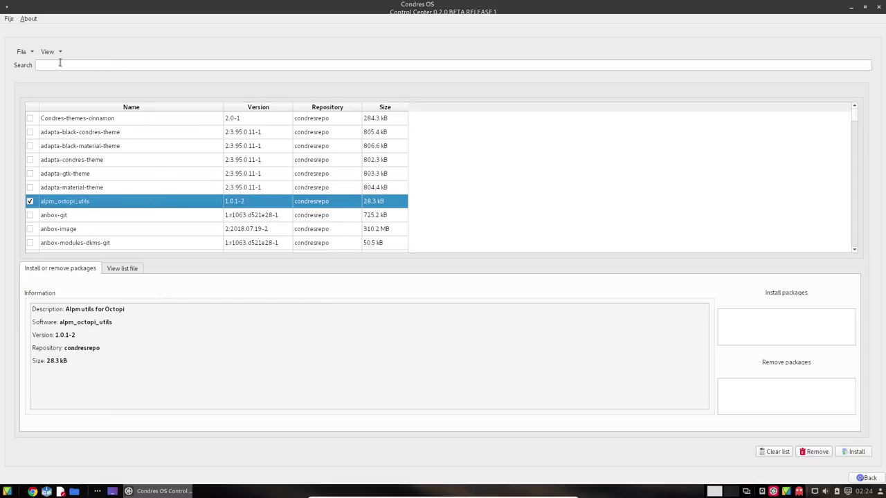
pyautogui.click(879, 7)
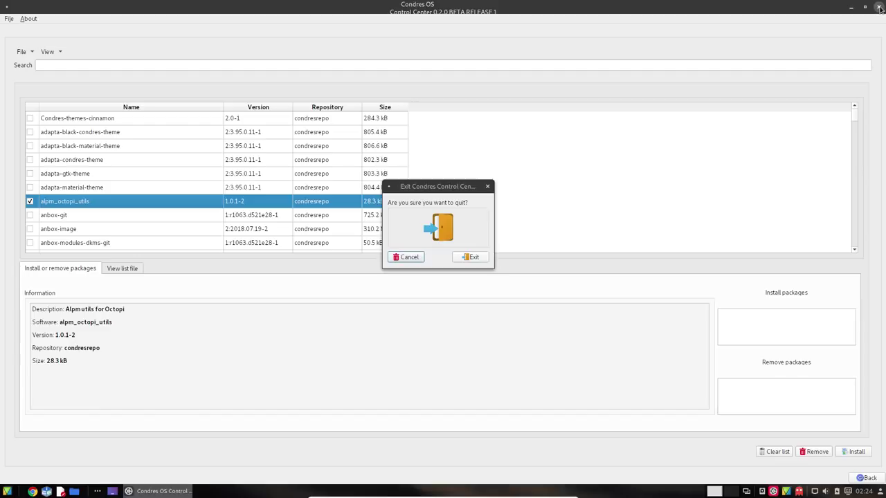
pyautogui.click(467, 260)
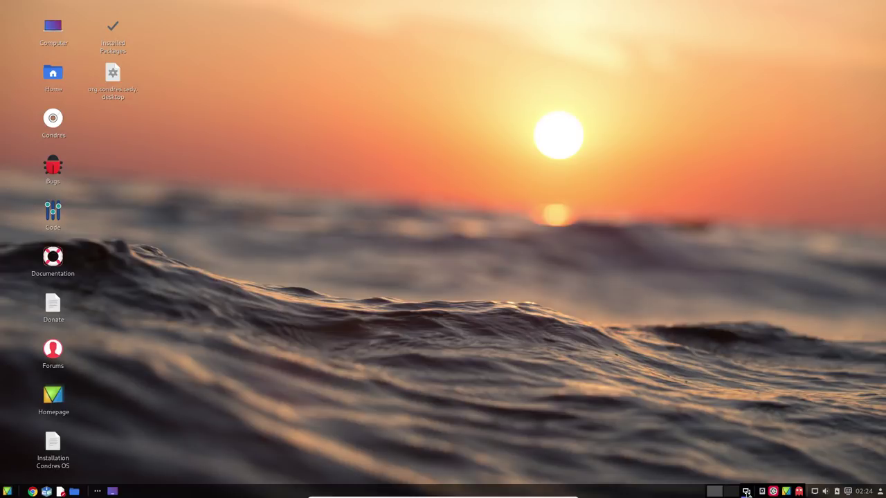
# Dismiss the updater menu, then browse the menu's Administration and Office categories
pyautogui.rightClick(775, 490)
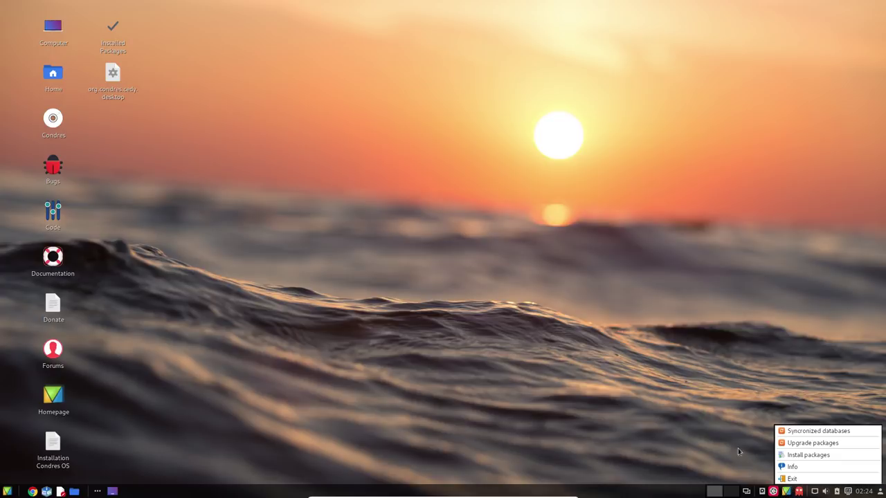
pyautogui.click(667, 391)
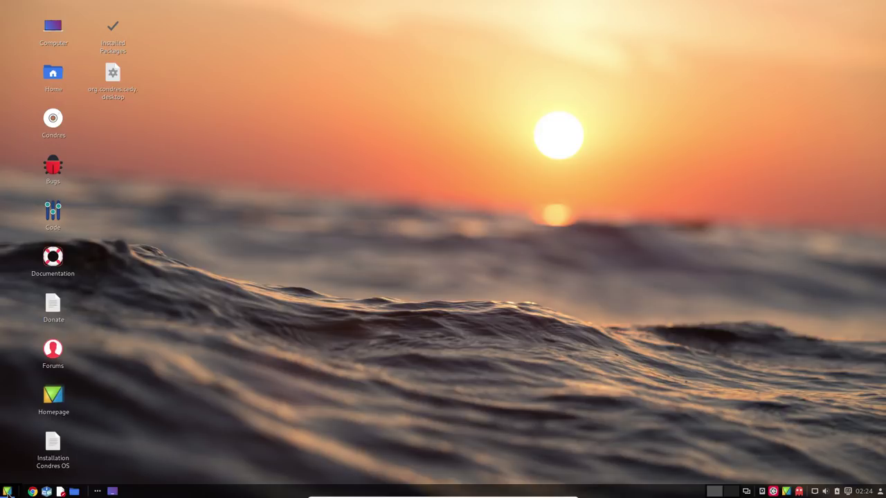
pyautogui.click(7, 491)
pyautogui.click(77, 416)
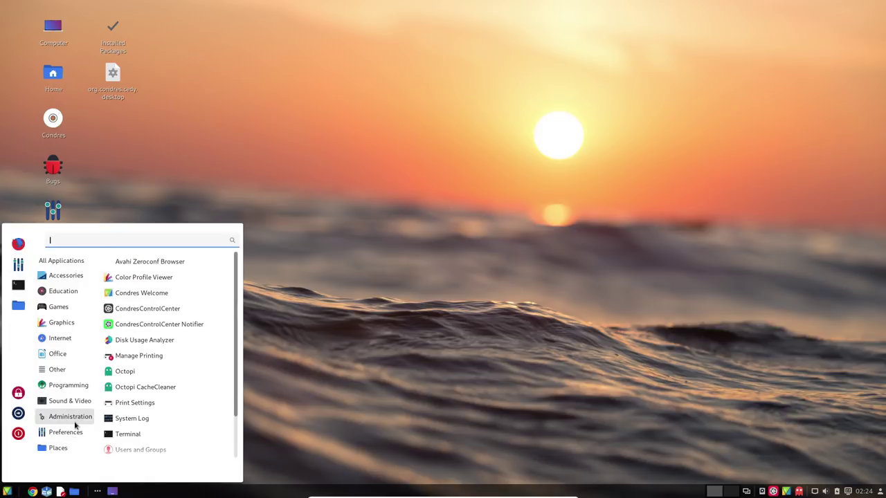
pyautogui.scroll(-1, 161, 407)
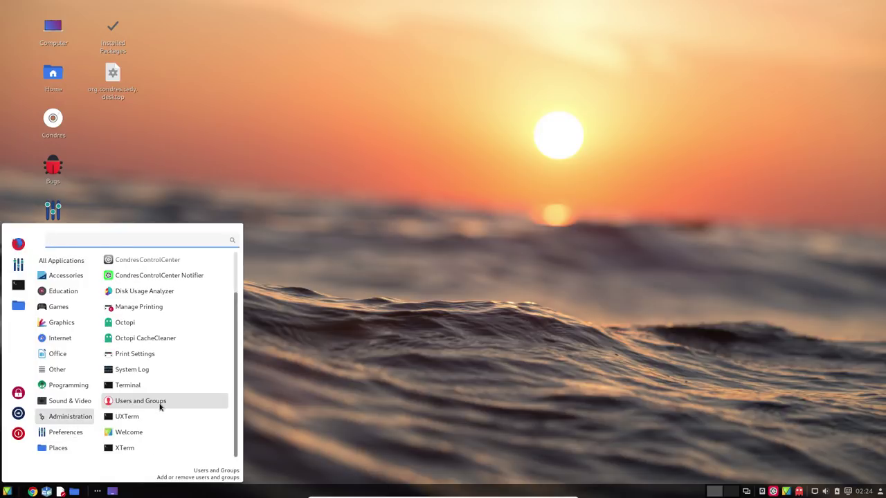
pyautogui.scroll(1, 158, 408)
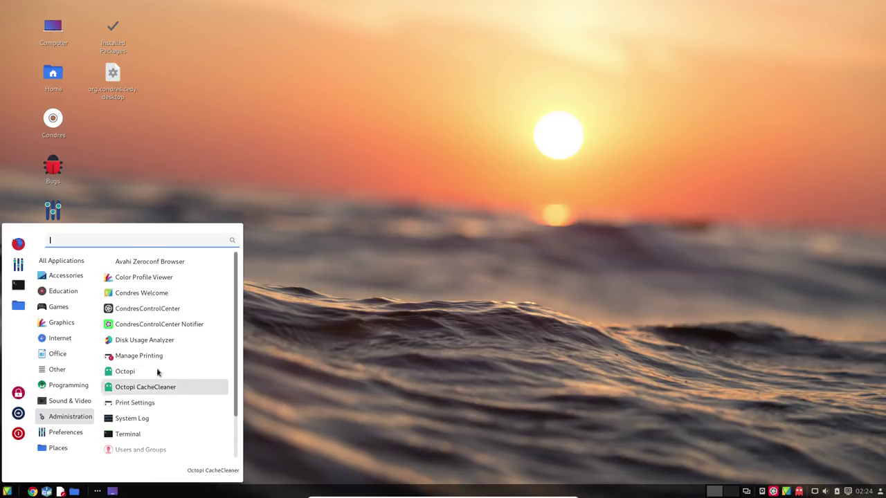
pyautogui.click(57, 354)
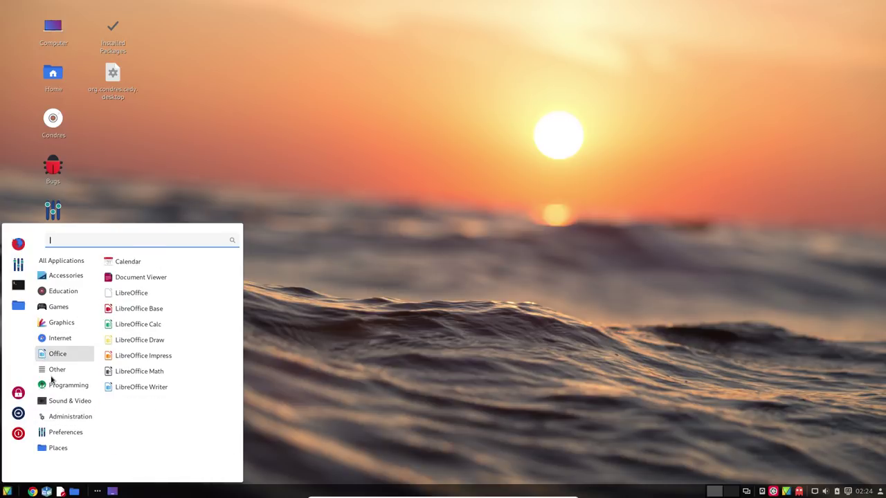
# Close the menu, reopen it, and search 'term' to list Terminal, UXTerm and XTerm
pyautogui.moveTo(62, 266)
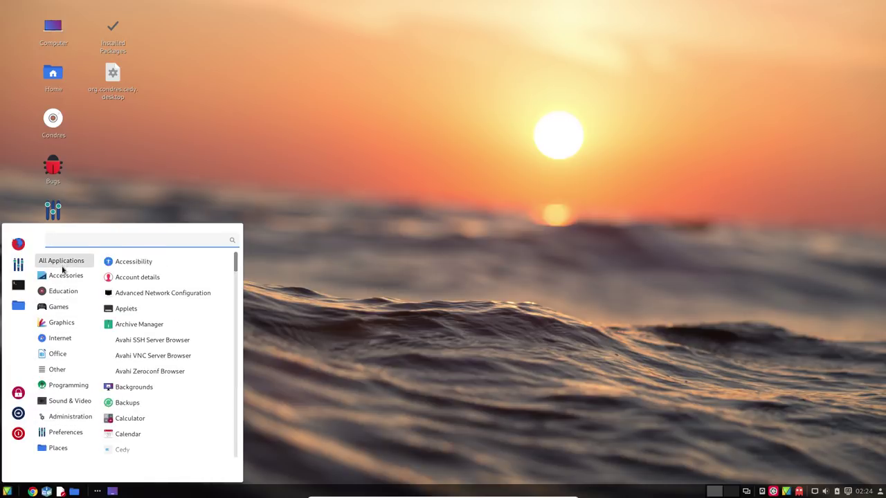
pyautogui.scroll(-2, 167, 284)
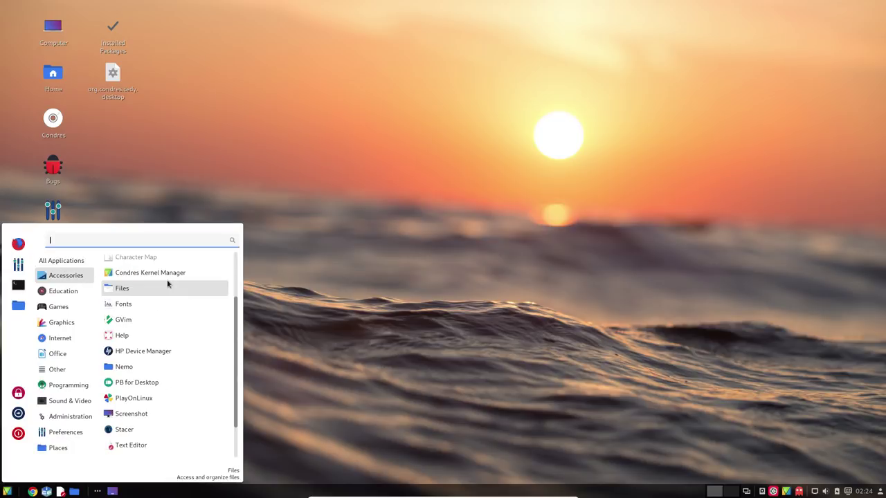
pyautogui.click(135, 384)
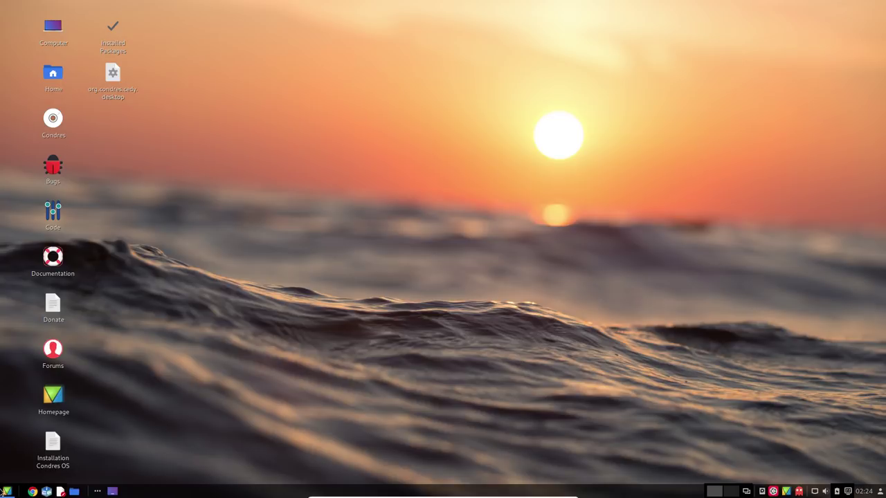
pyautogui.click(5, 491)
pyautogui.write('term')
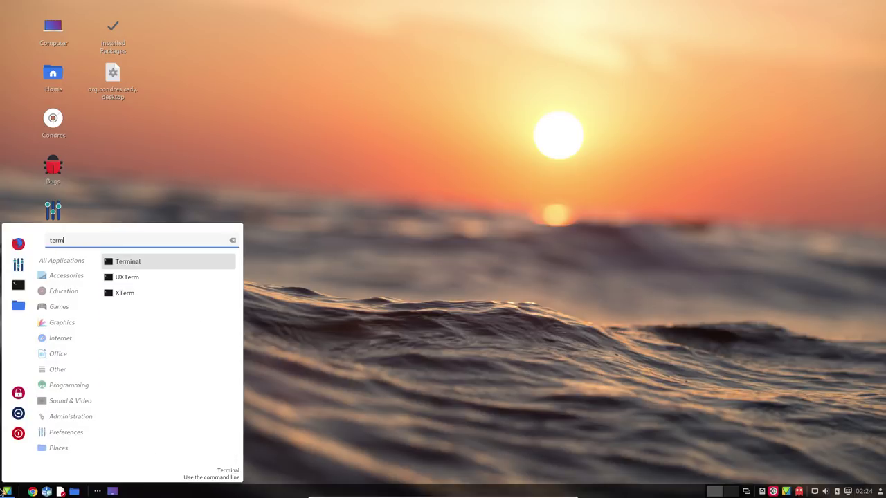
pyautogui.click(137, 265)
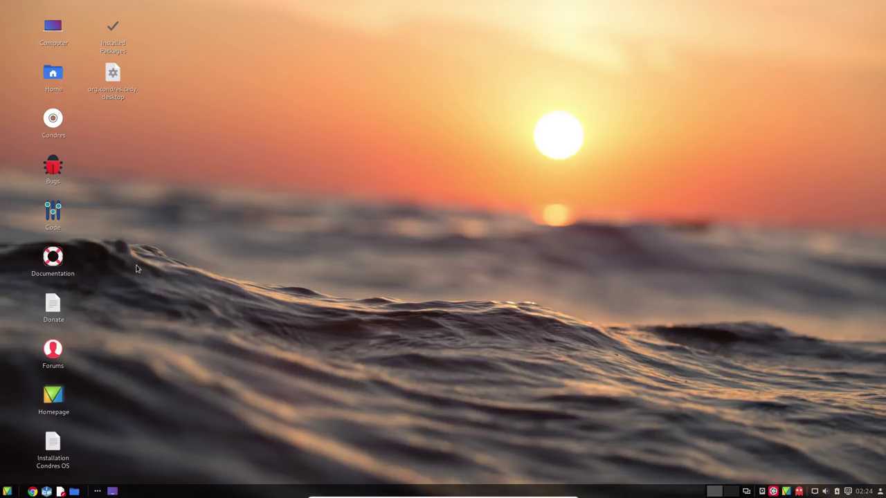
pyautogui.write('mc')
pyautogui.press('Return')
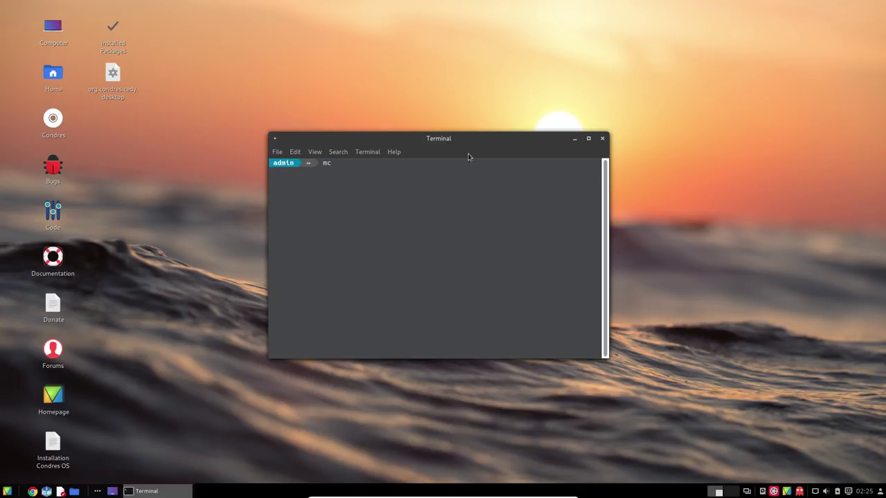
pyautogui.moveTo(269, 133); pyautogui.dragTo(99, 55)
pyautogui.moveTo(269, 65); pyautogui.dragTo(425, 65)
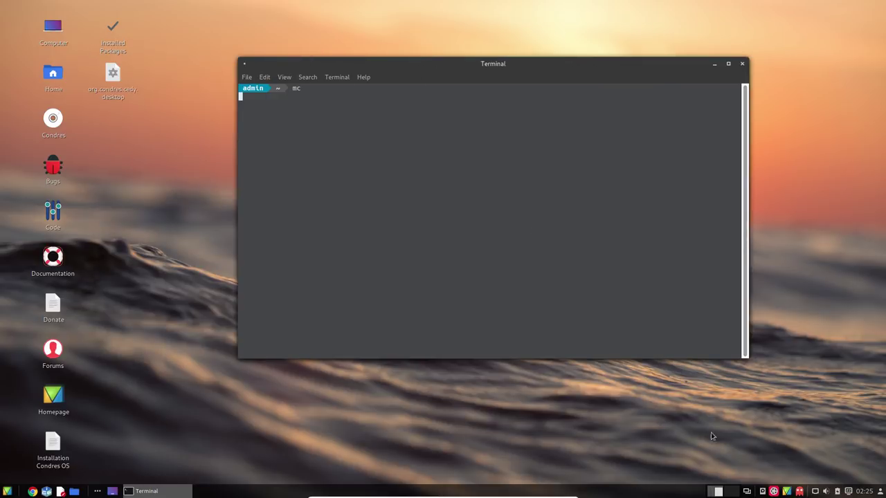
pyautogui.press('Return')
pyautogui.click(774, 491)
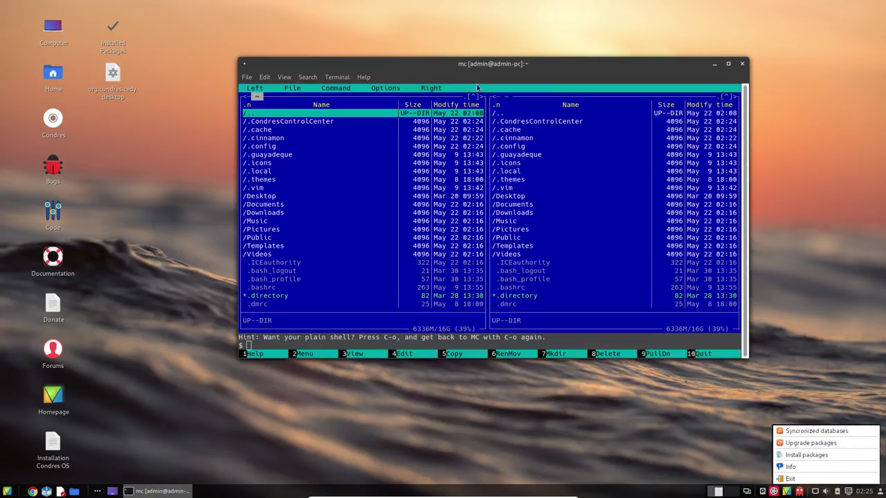
pyautogui.click(464, 64)
pyautogui.press('Tab')
pyautogui.press('Return')
pyautogui.press('Return')
pyautogui.press('Down')
pyautogui.press('Down')
pyautogui.press('Down')
pyautogui.press('Down')
pyautogui.press('Down')
pyautogui.press('Down')
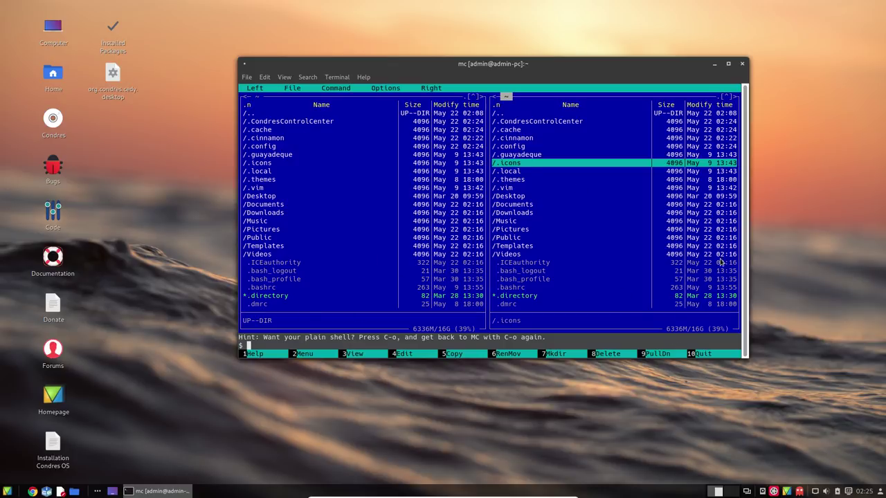
pyautogui.click(742, 65)
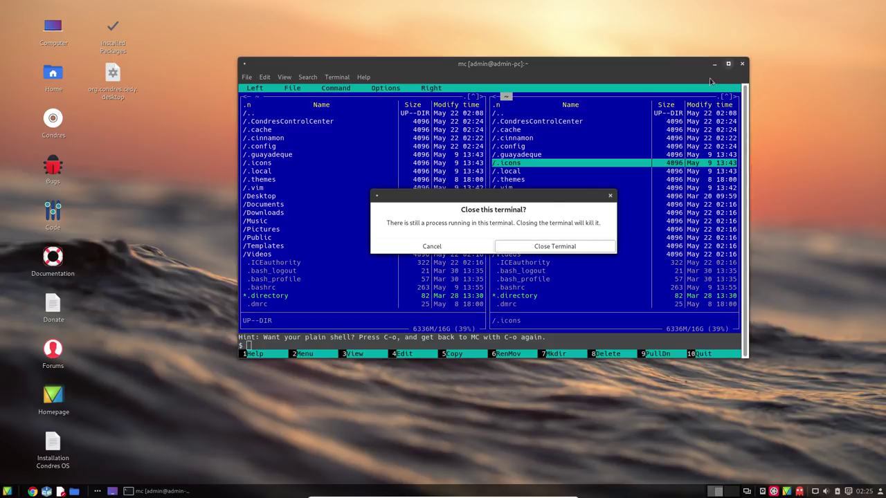
pyautogui.click(542, 250)
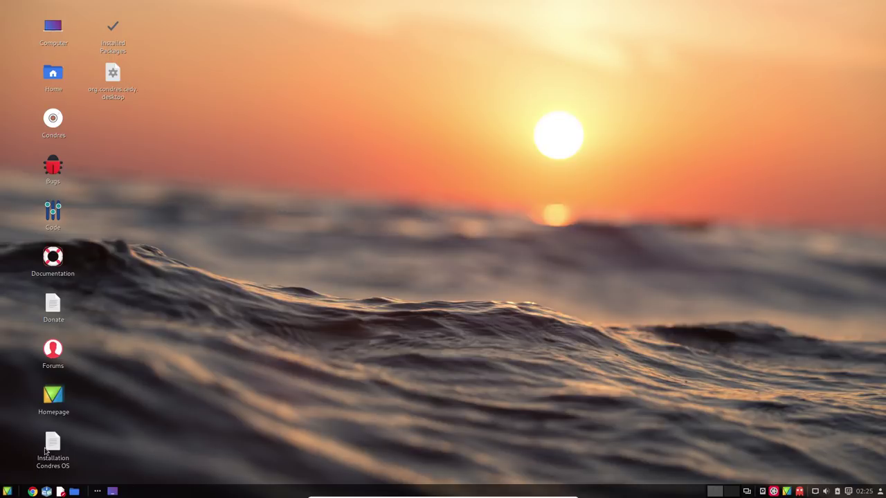
pyautogui.press('super')
pyautogui.write('s')
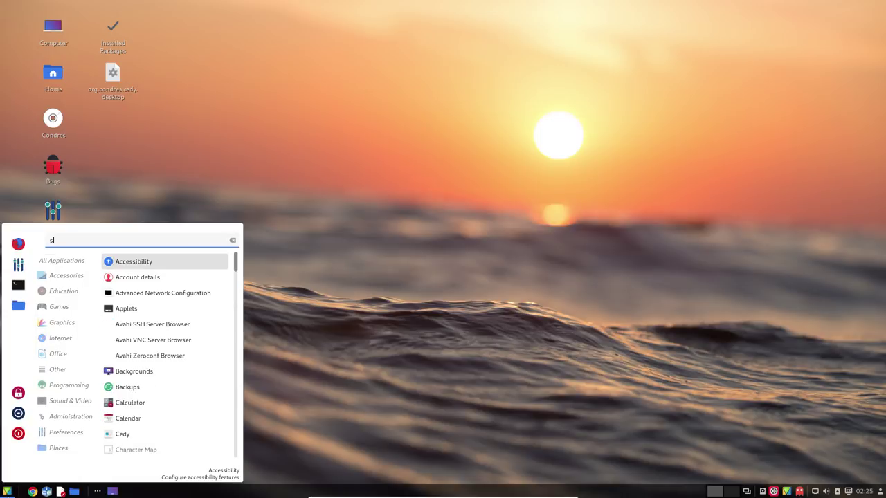
pyautogui.write('yst')
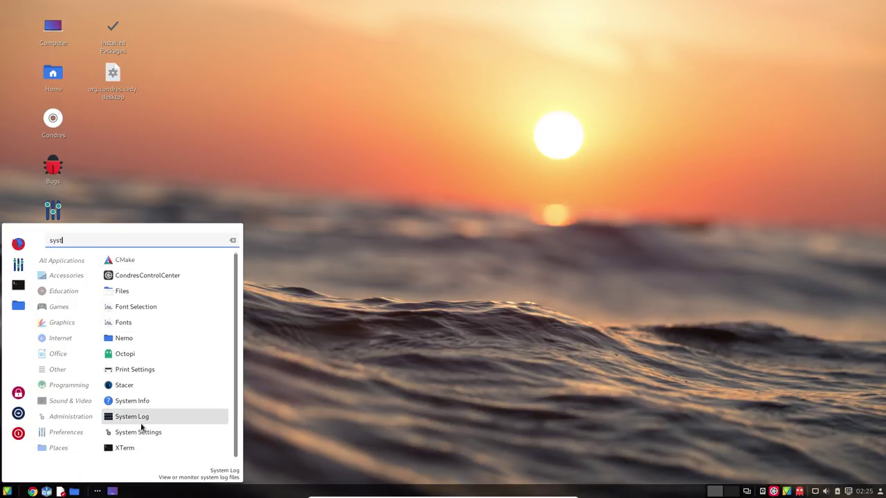
pyautogui.press('BackSpace')
pyautogui.press('BackSpace')
pyautogui.press('BackSpace')
pyautogui.press('BackSpace')
pyautogui.write('reso')
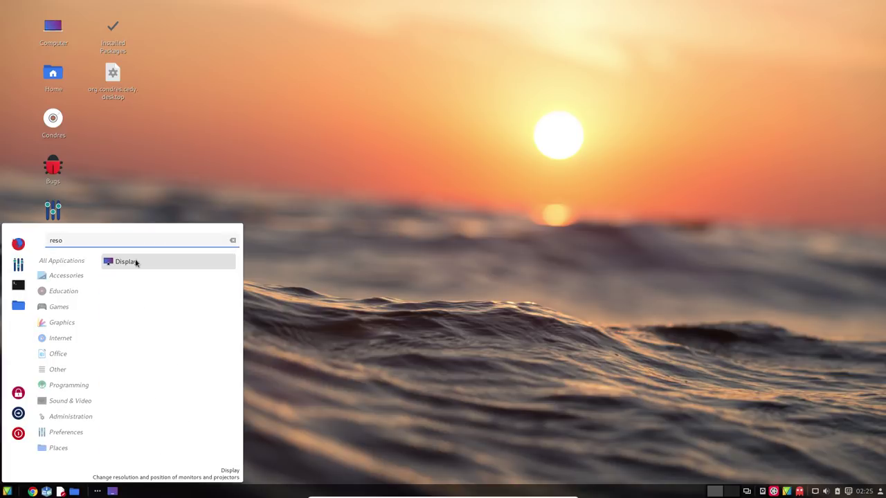
pyautogui.press('BackSpace')
pyautogui.press('BackSpace')
pyautogui.press('BackSpace')
pyautogui.press('BackSpace')
pyautogui.scroll(-6, 135, 348)
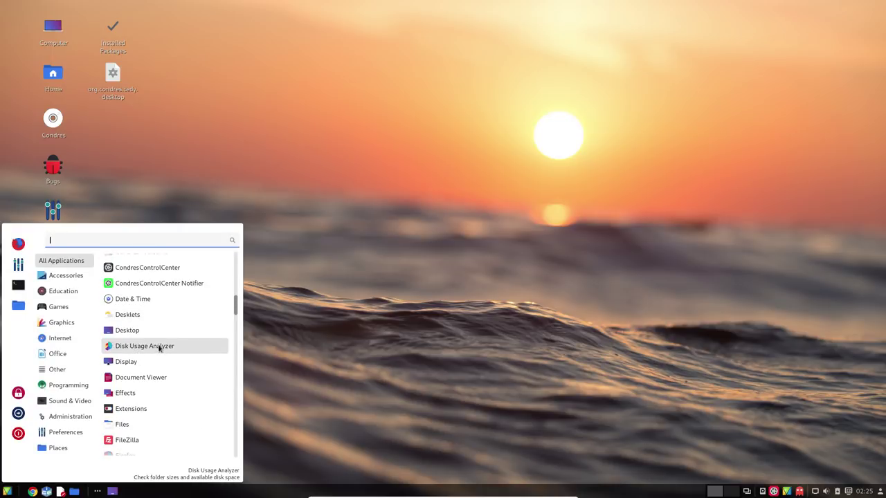
pyautogui.scroll(-3, 172, 382)
pyautogui.scroll(-3, 171, 386)
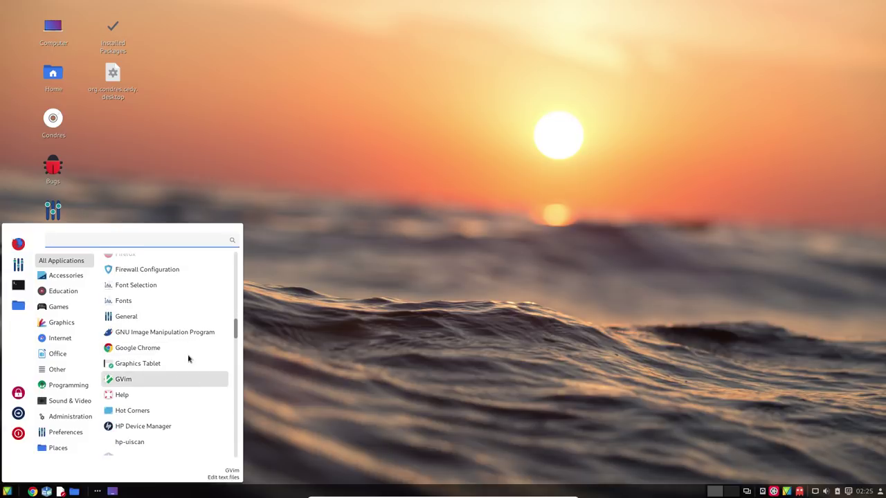
pyautogui.scroll(-3, 160, 374)
pyautogui.scroll(-5, 159, 374)
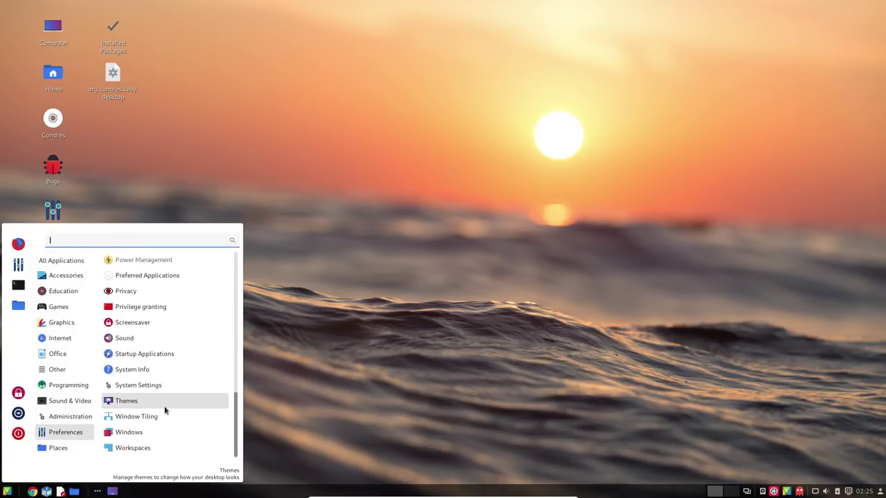
pyautogui.click(142, 370)
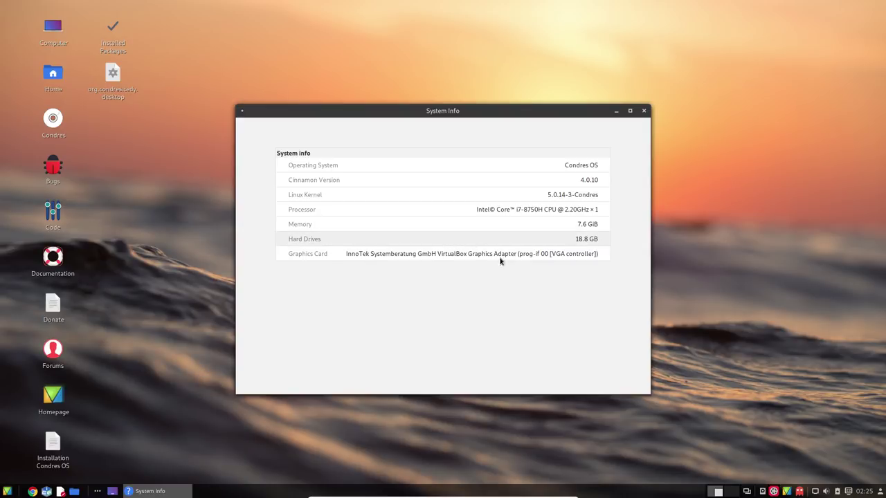
pyautogui.click(644, 110)
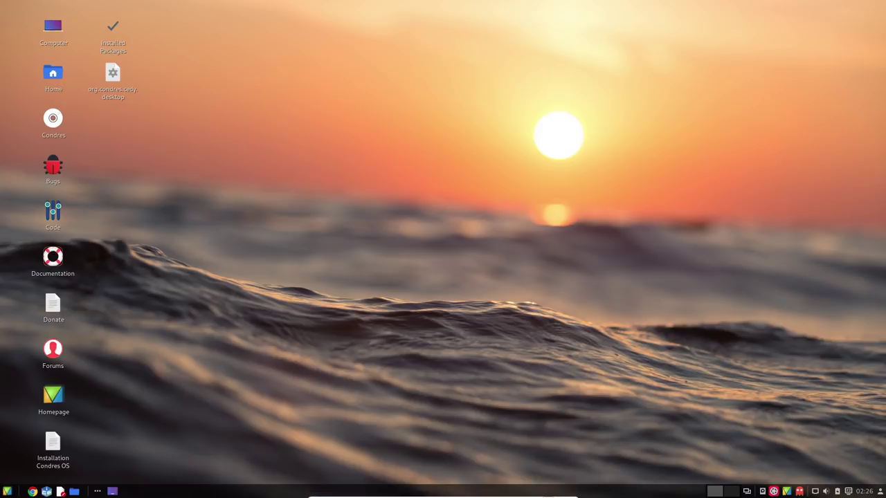
# Shut down Condres OS using the menu's Quit button and the Session dialog's Shut Down
pyautogui.click(4, 493)
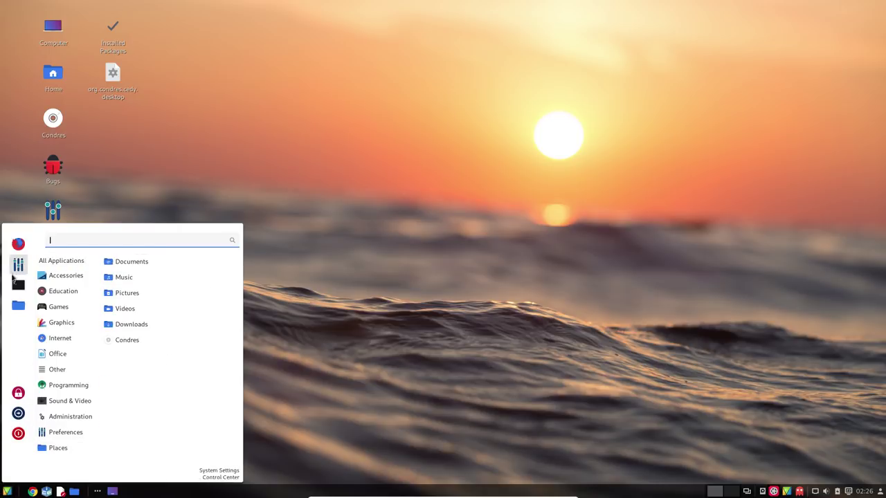
pyautogui.click(18, 433)
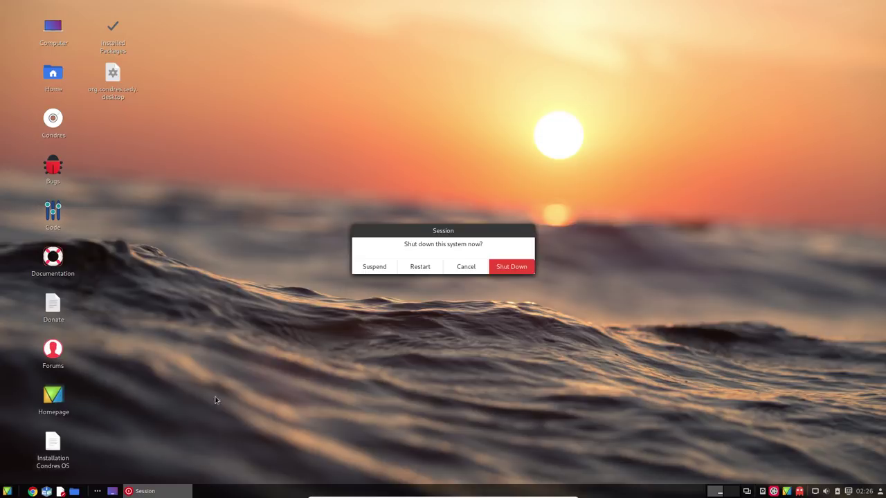
pyautogui.click(514, 267)
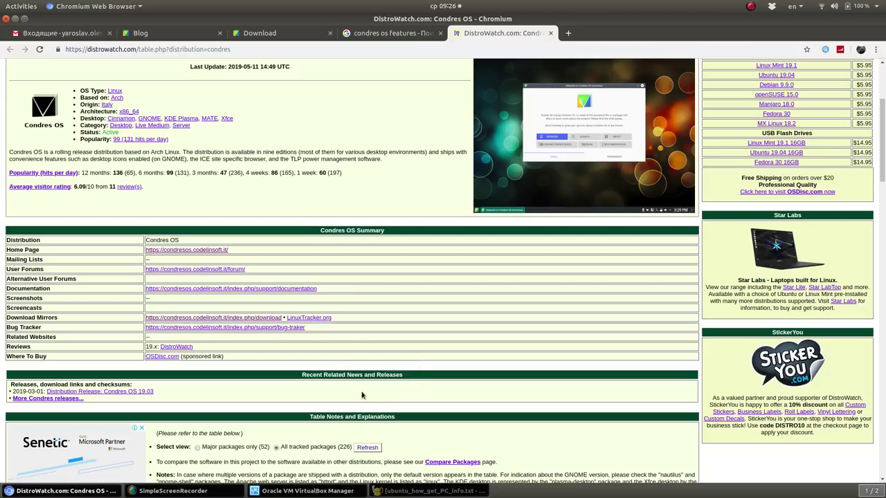
pyautogui.click(232, 493)
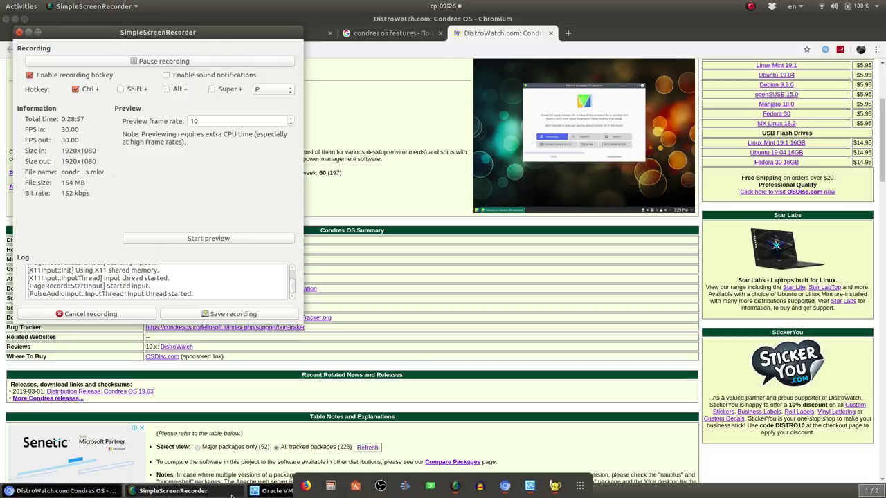
pyautogui.click(232, 495)
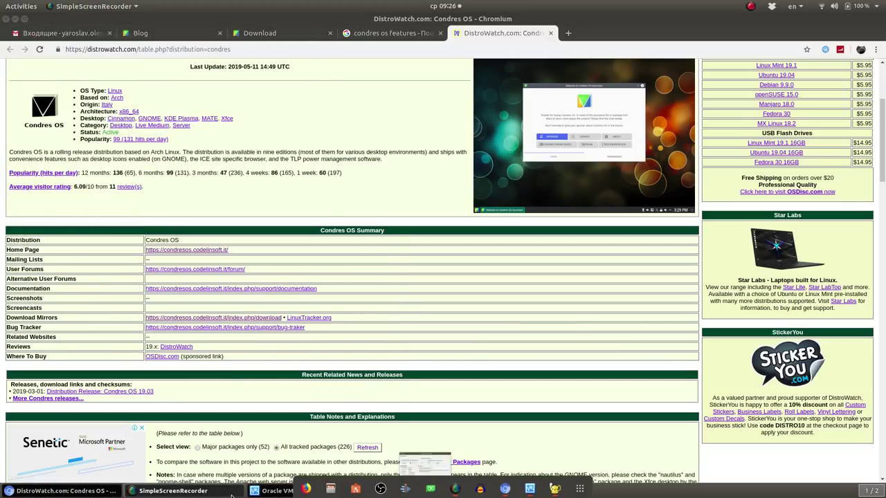
pyautogui.click(232, 494)
pyautogui.click(545, 277)
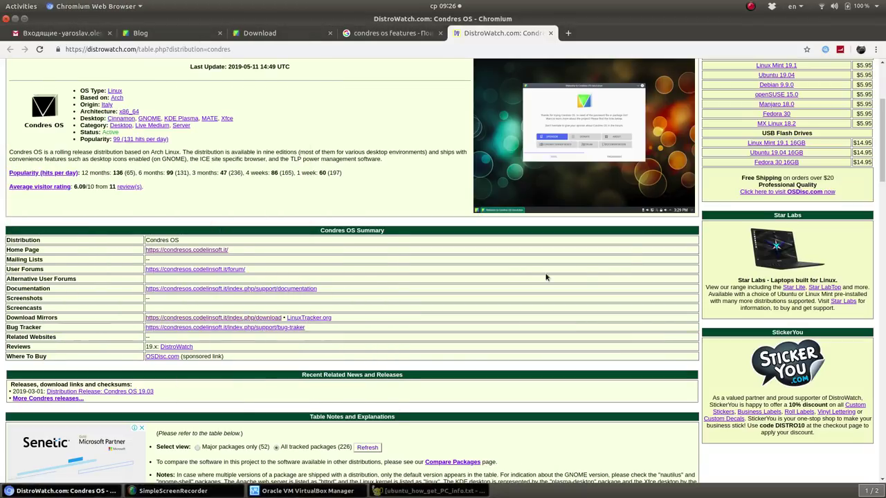